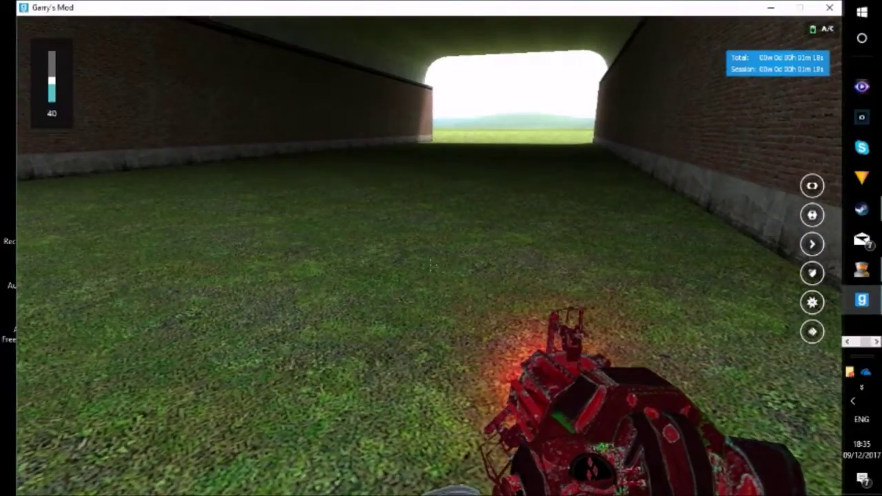
Walk through the brick tunnel and test the physics gun beam
key("w")
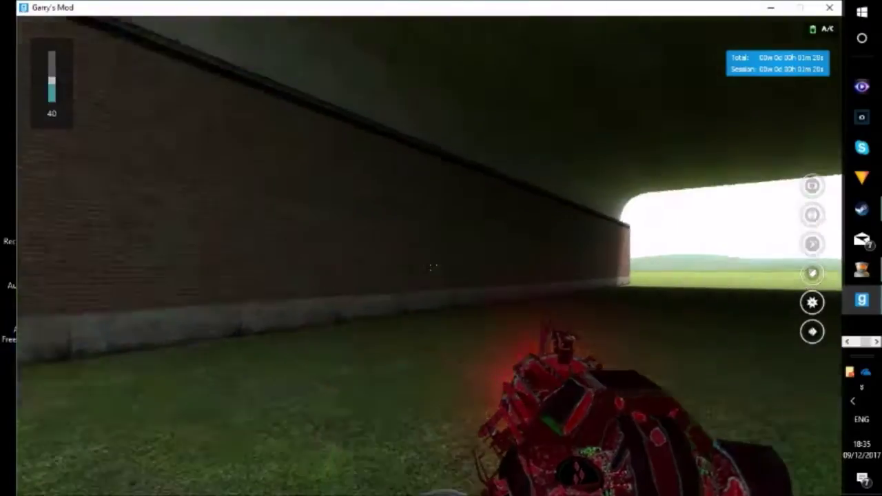
left_click(431, 266)
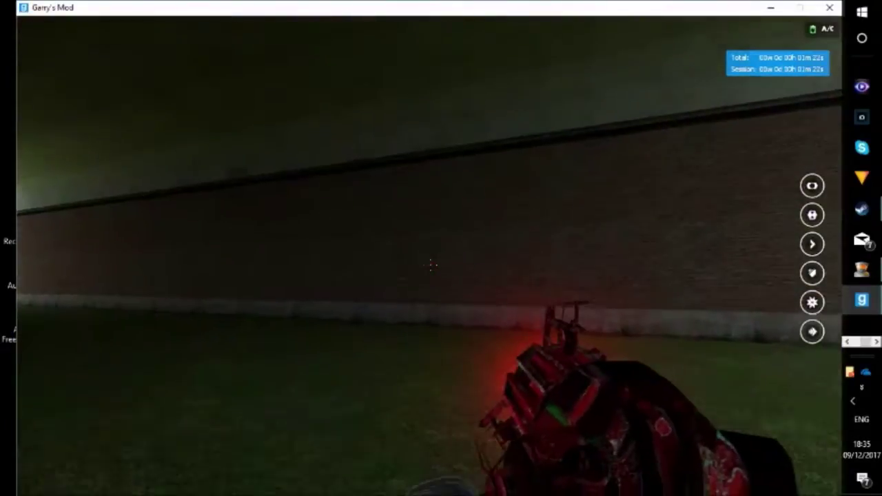
left_click(431, 266)
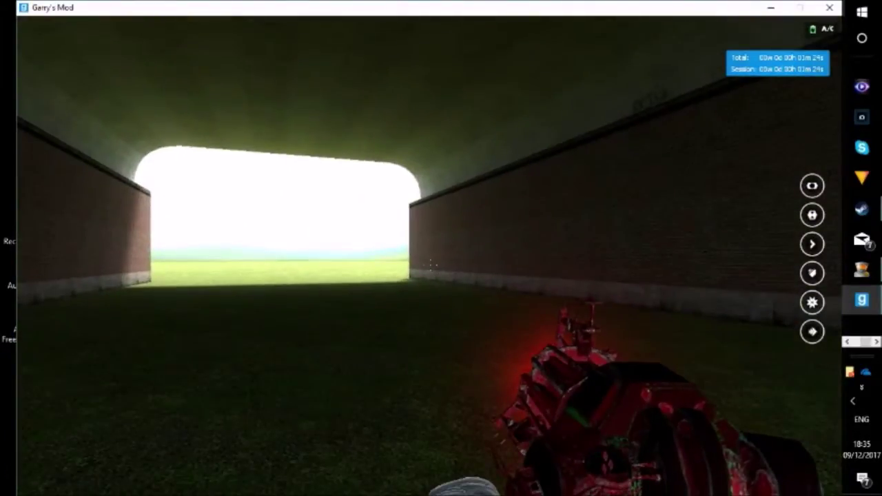
Spawn the button prop on the brick wall, position it with the physgun and freeze it
key("q")
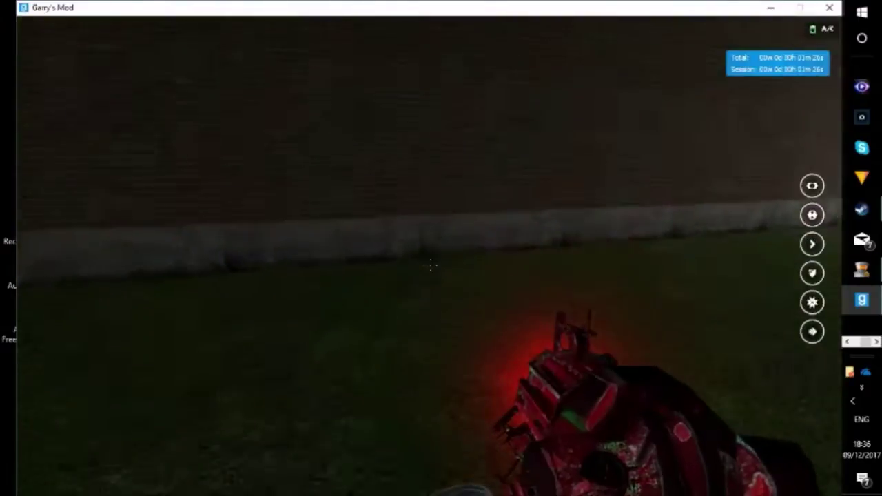
key("q")
left_click(316, 97)
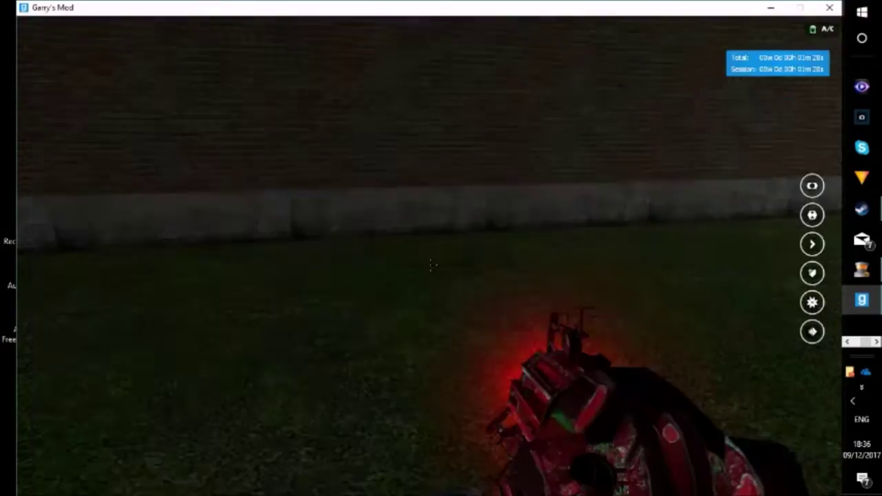
left_click(432, 266)
left_click_drag(431, 266, 431, 266)
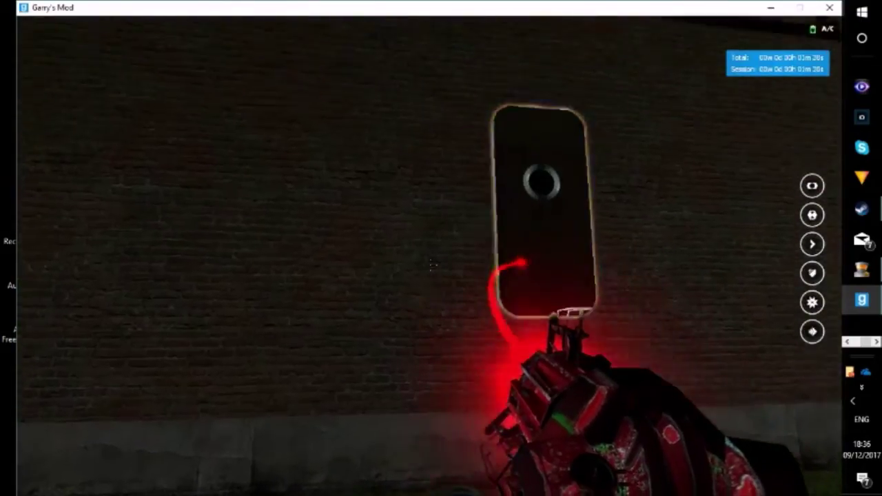
right_click(431, 265)
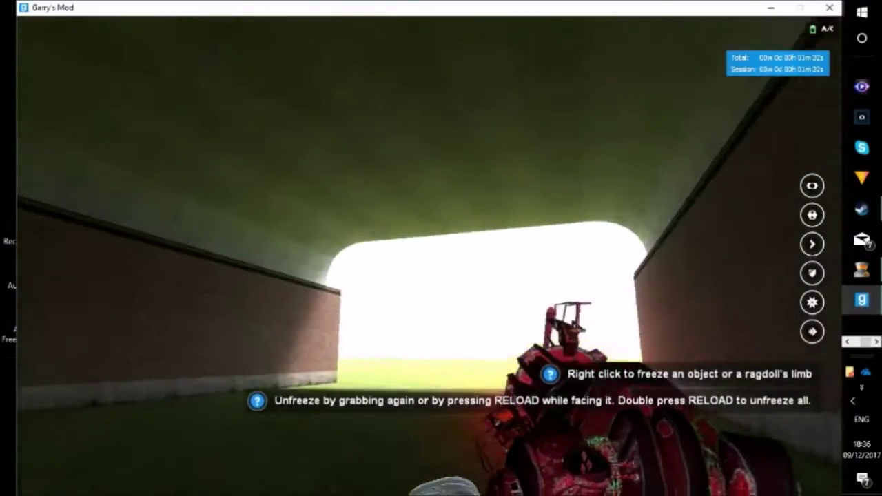
Walk forward out of the tunnel onto the open grass
key("w")
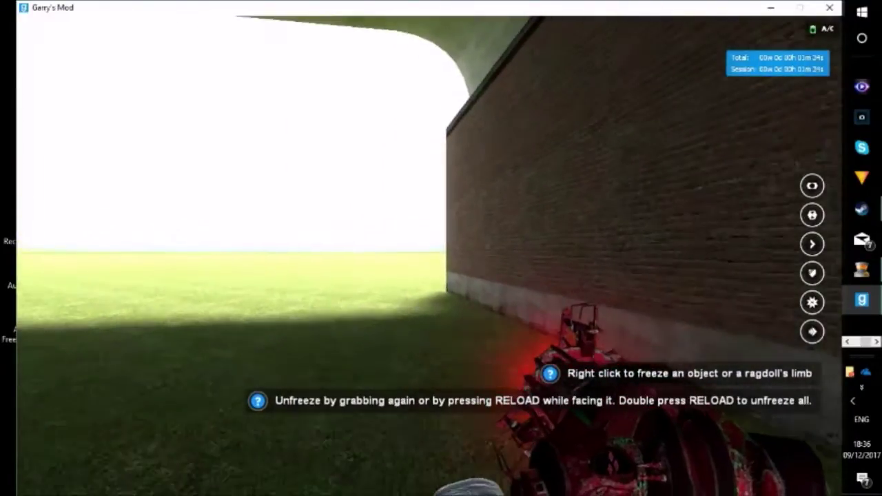
key("w")
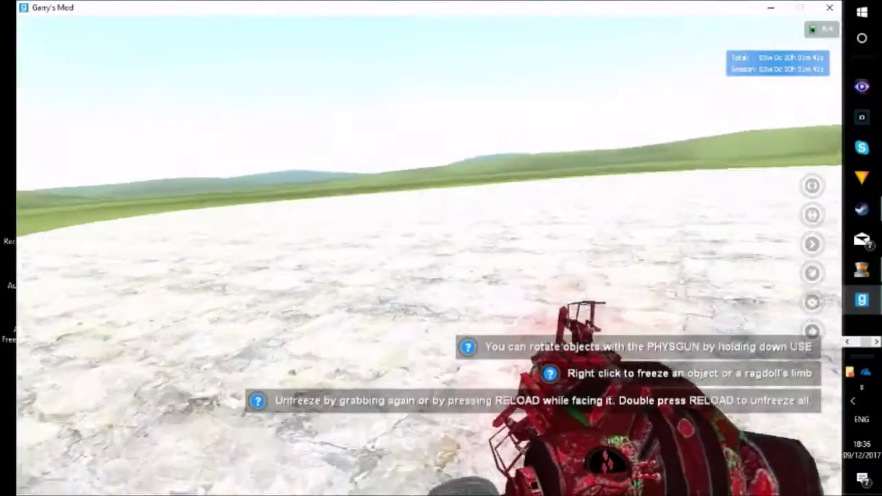
key("q")
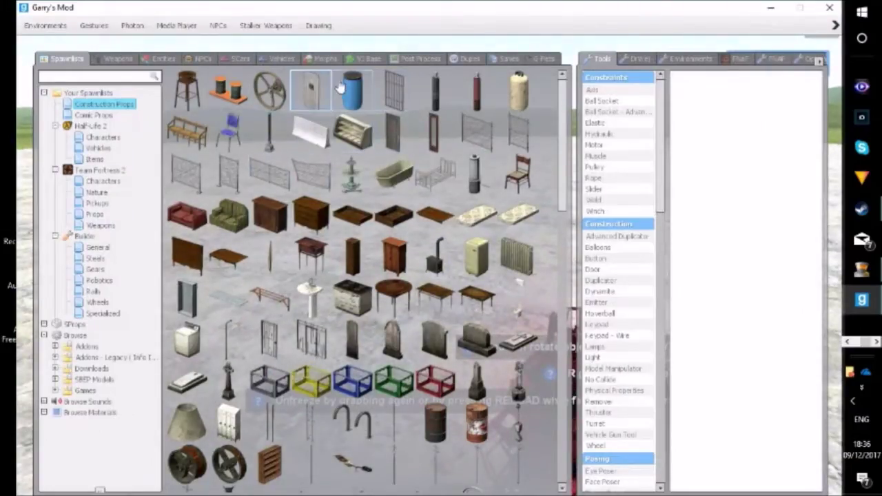
Spawn a blue barrel from Construction Props and walk back toward it on the grass
left_click(350, 82)
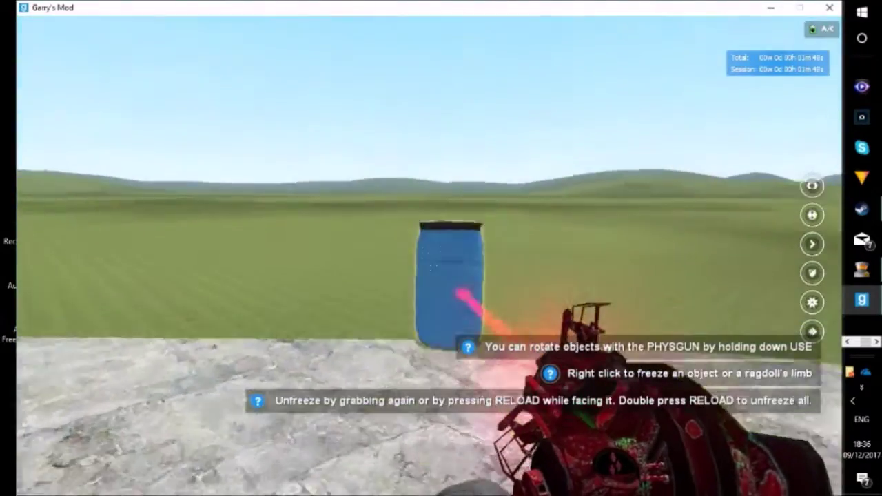
key("s")
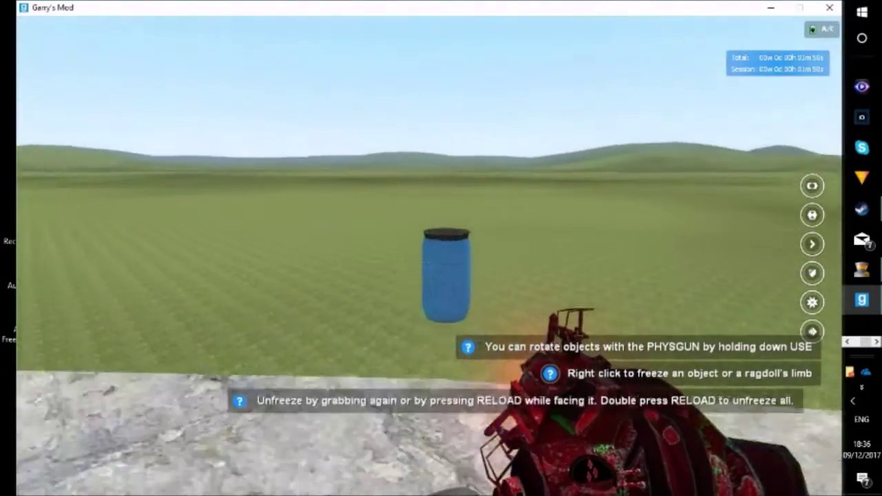
key("w")
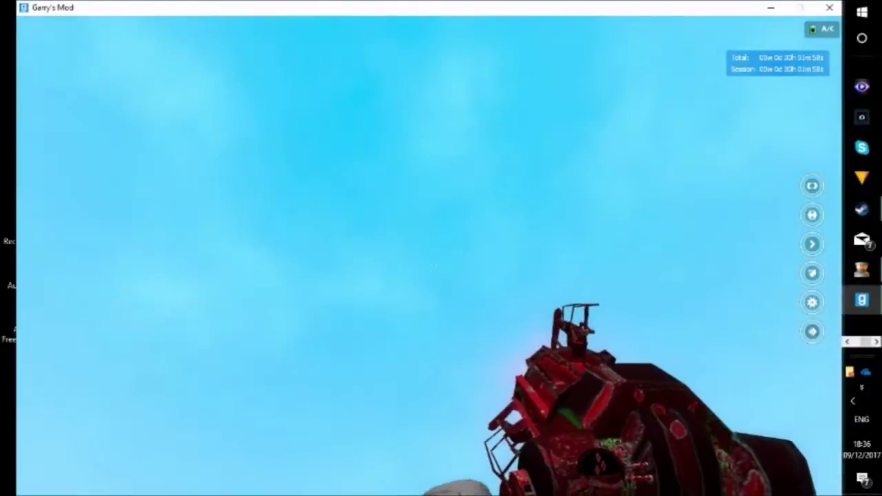
Spawn a Xenomorph from the Alien: Isolation NPC category
key("q")
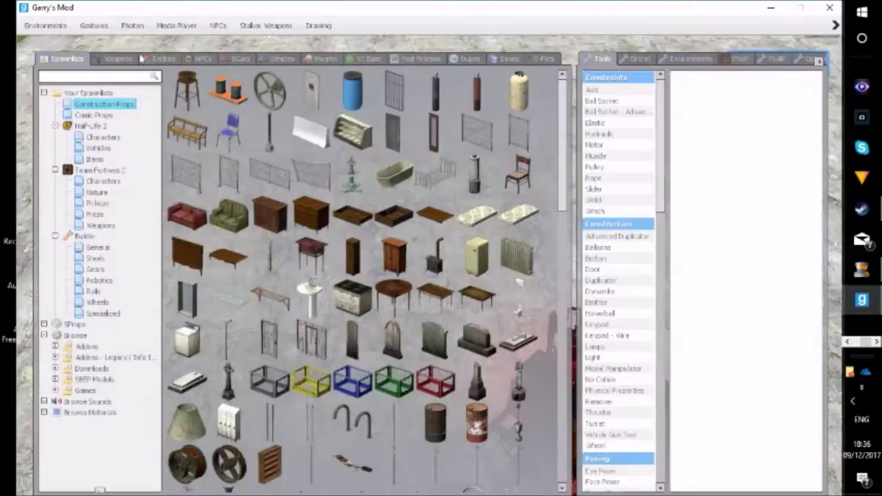
left_click(201, 59)
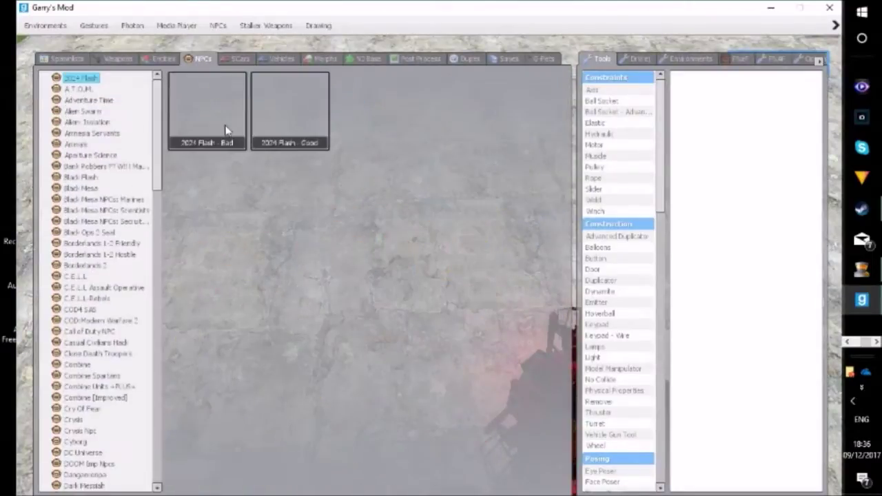
left_click(69, 123)
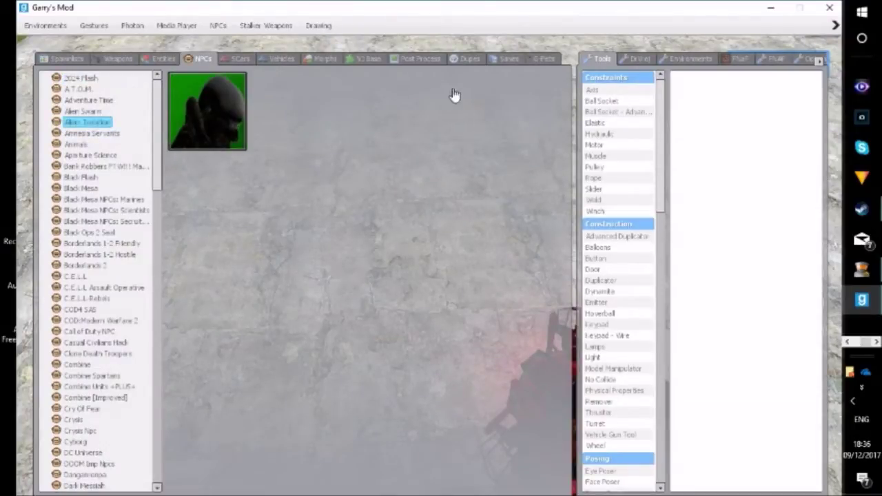
key("q")
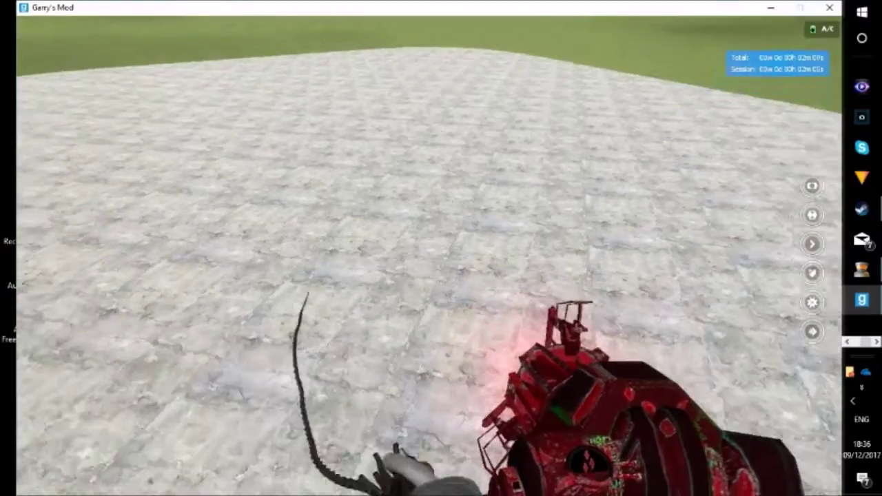
Check the player scoreboard, toggling the spawn menu in between
key("q")
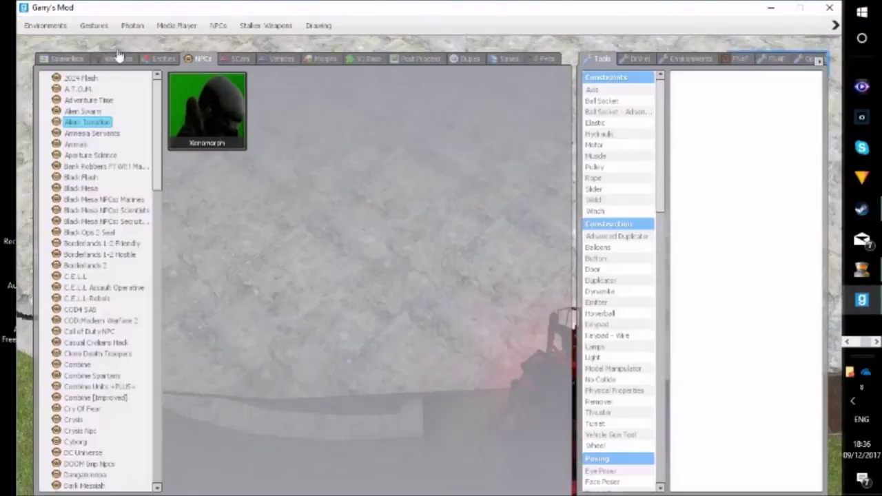
key("Tab")
key("q")
key("Tab")
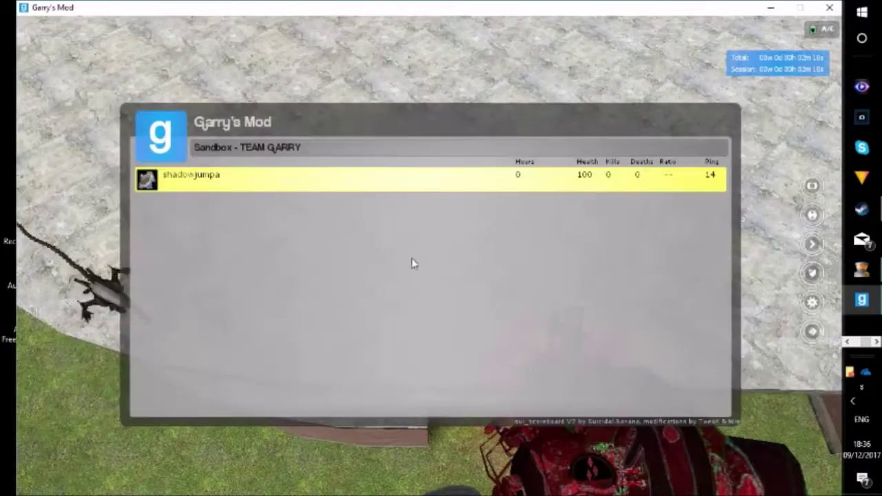
key("q")
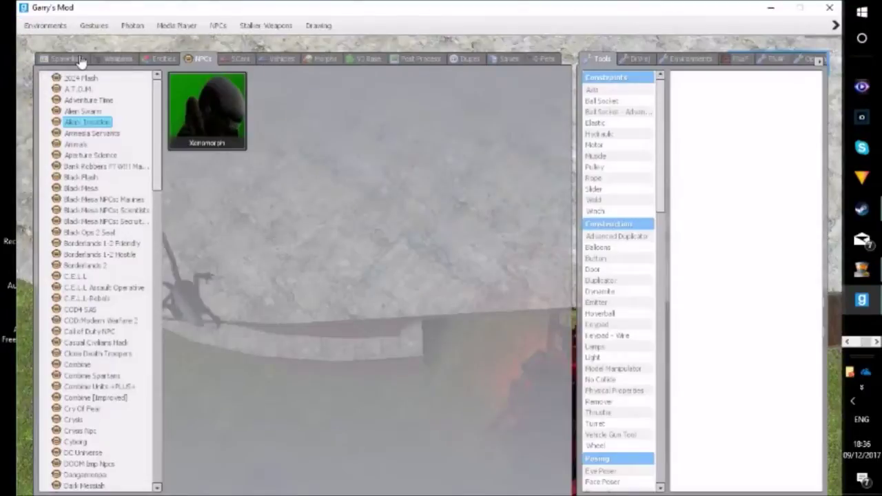
Take a Black Ops rocket launcher, then switch to the shotgun and walk toward the blue barrel
left_click(98, 61)
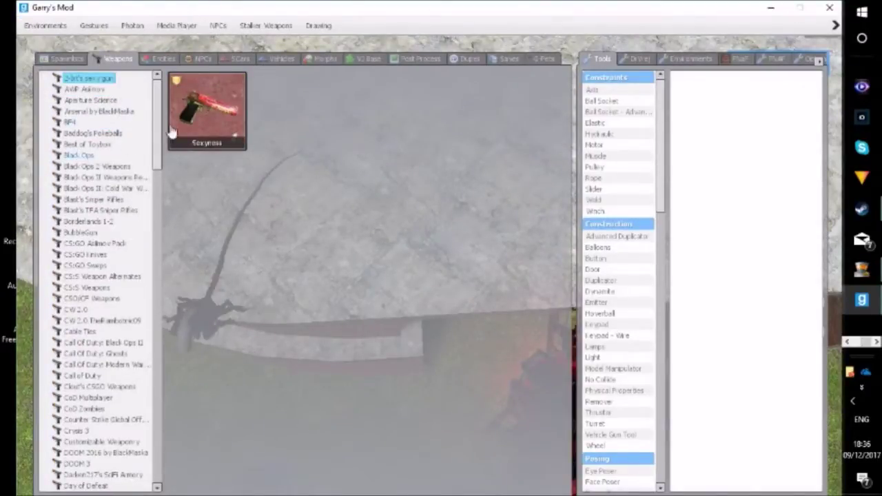
key("q")
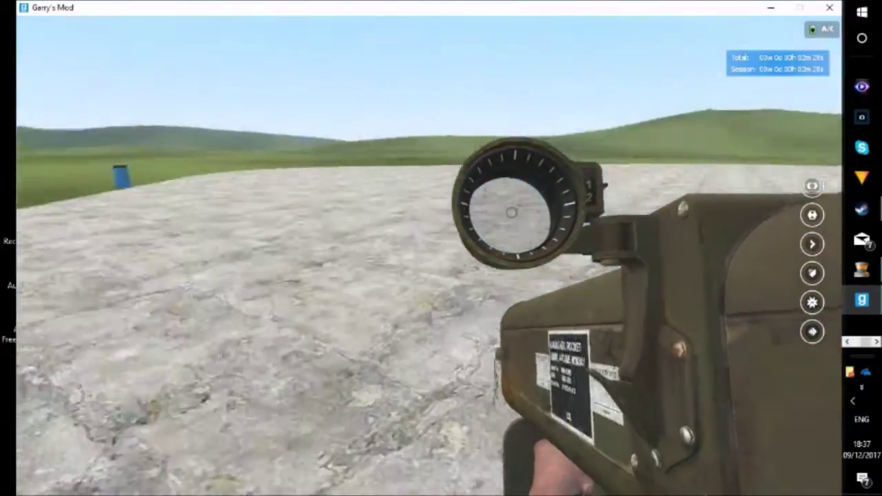
scroll(441, 248, "down", 1)
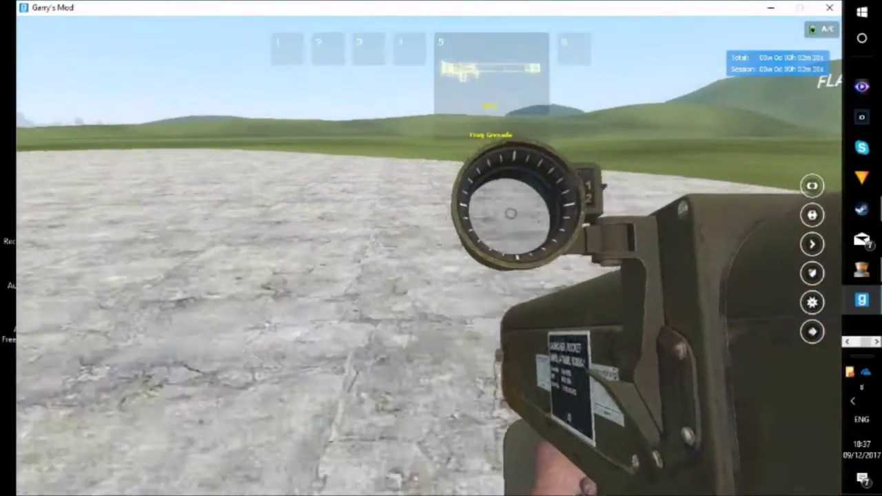
scroll(441, 248, "up", 1)
scroll(441, 248, "up", 1)
left_click(441, 248)
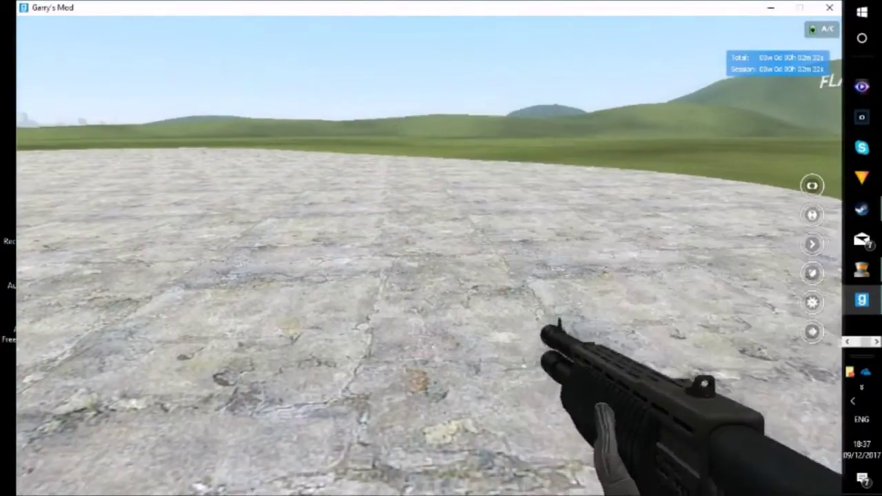
key("w")
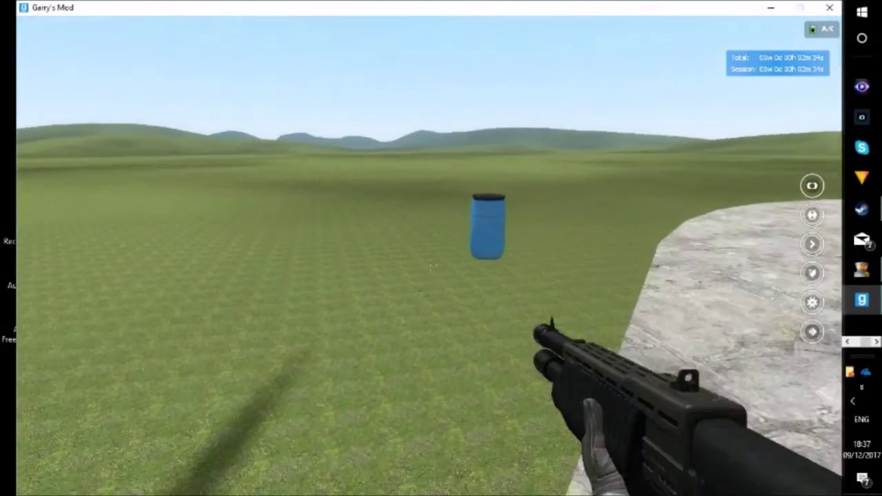
key("q")
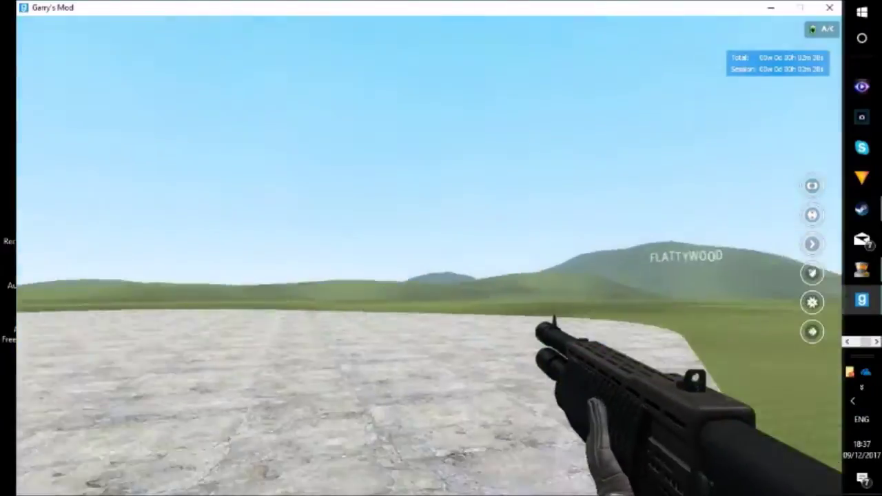
key("w")
key("q")
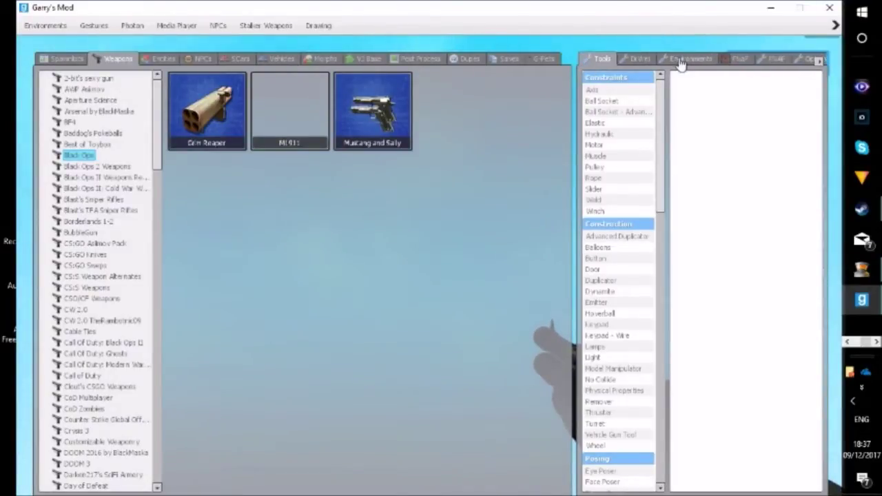
Browse the Environments, FNAF and option settings tabs
left_click(686, 60)
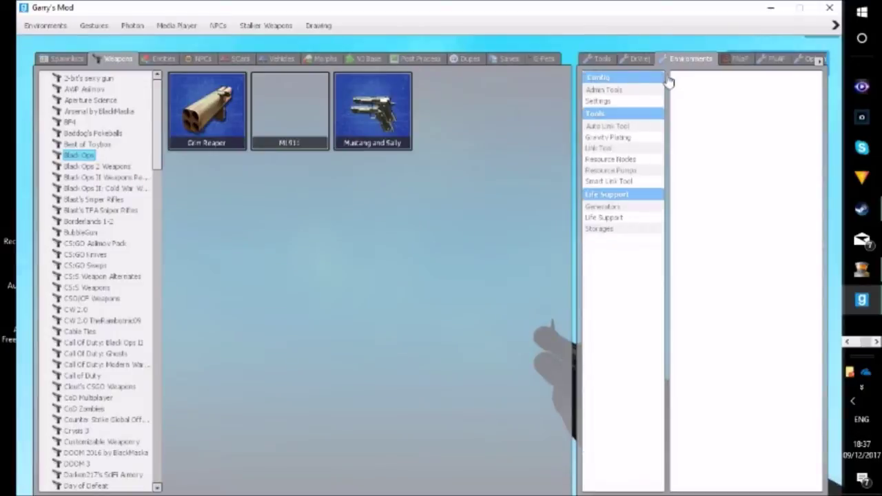
left_click(775, 60)
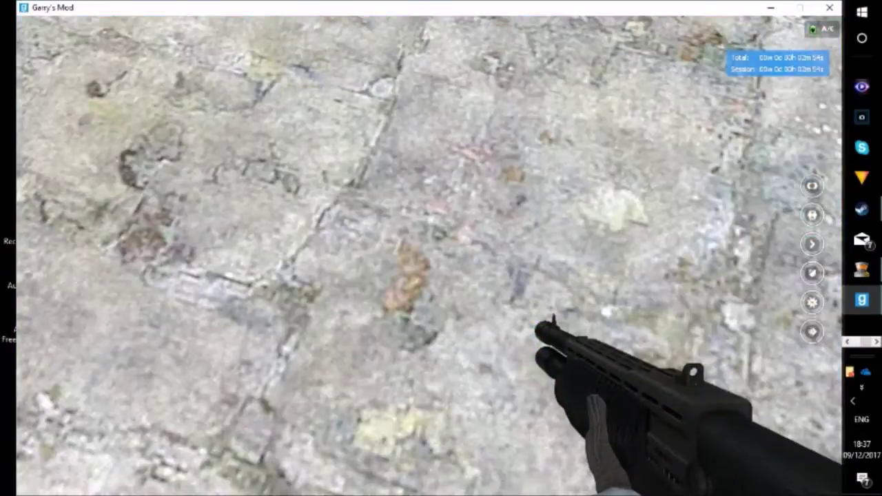
key("q")
left_click(804, 61)
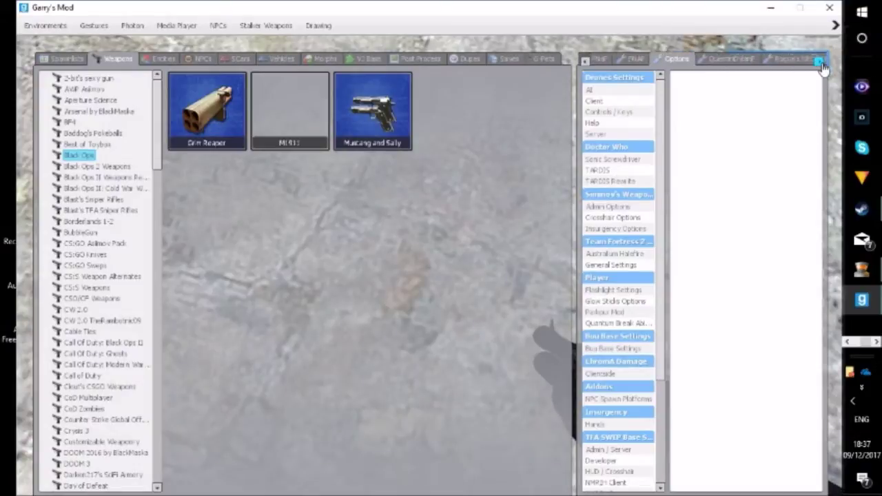
Page through QuantumBreak, Utilities, Wire, Tools and DrVrej, ending on Environments admin options
left_click(692, 61)
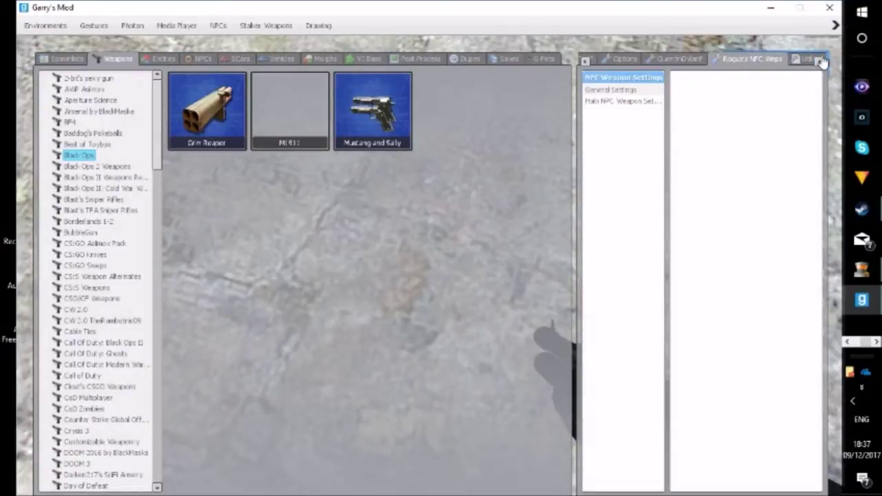
left_click(799, 60)
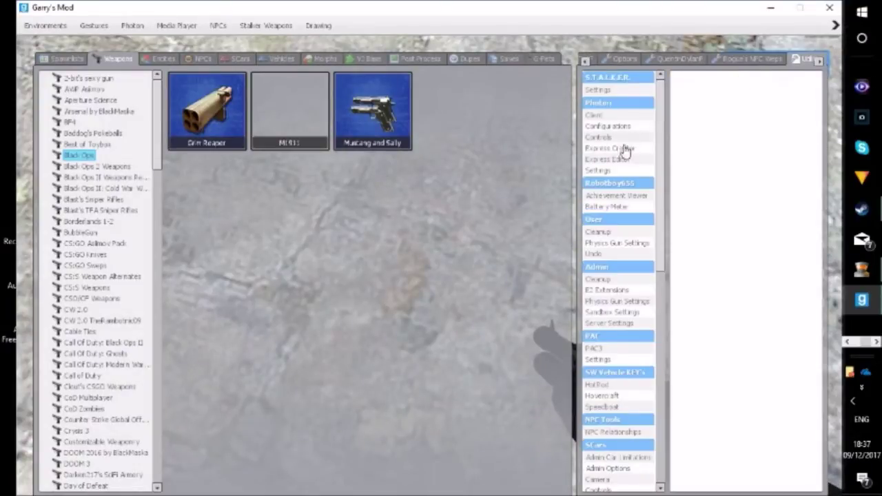
left_click(808, 60)
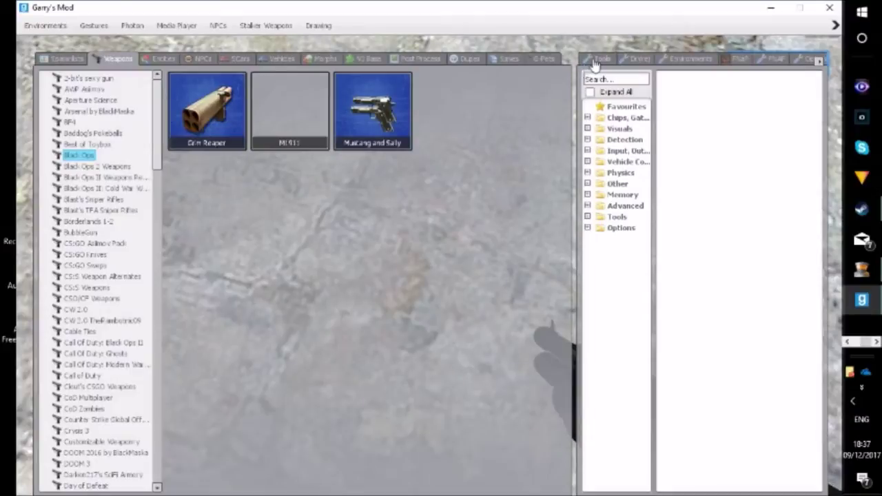
left_click(597, 59)
left_click(636, 60)
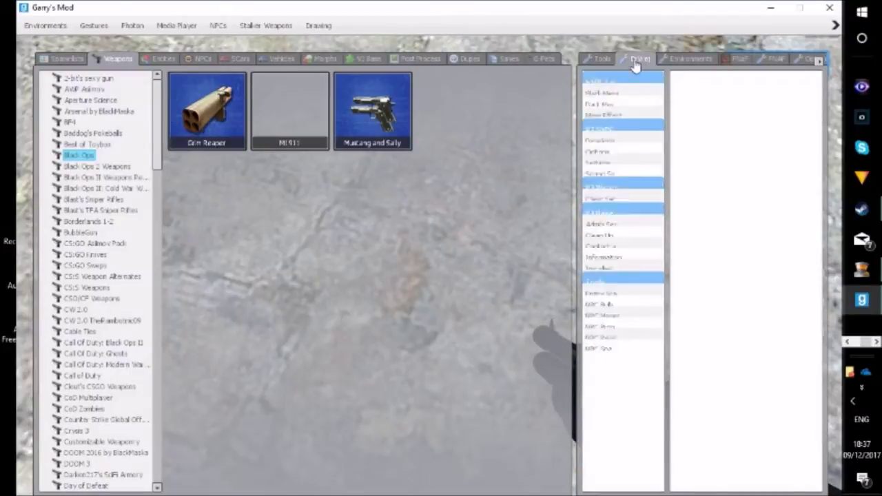
left_click(690, 59)
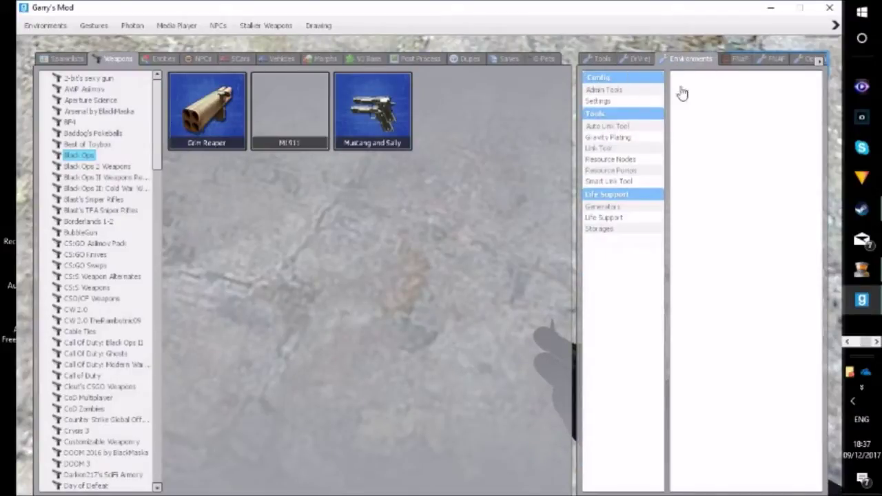
left_click(623, 93)
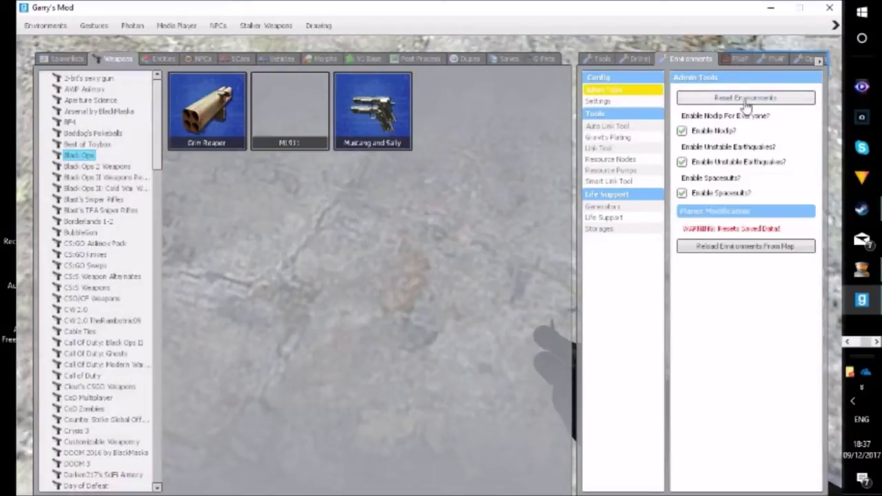
Revisit the DrVrej SNPC configuration and construction tools, then return to the game
key("q")
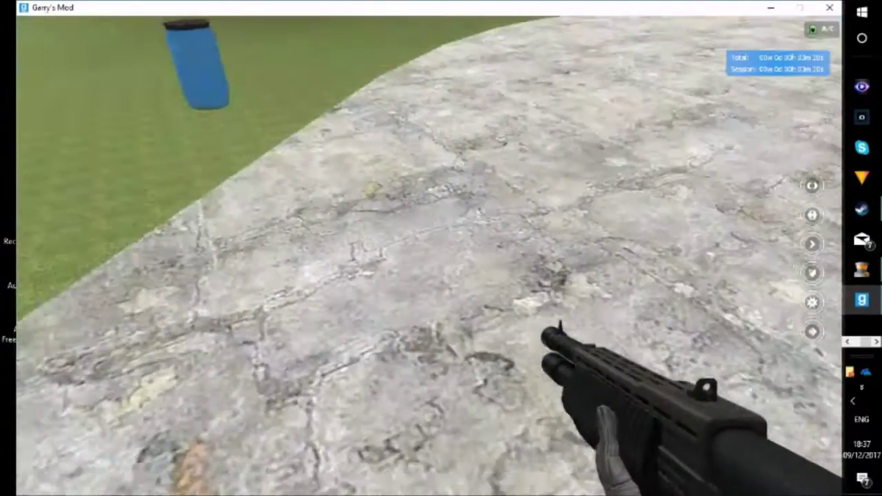
key("q")
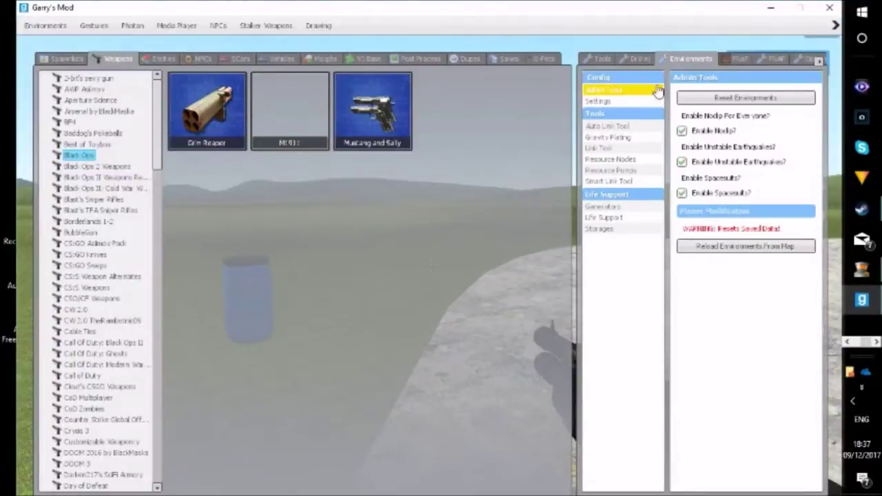
key("q")
key("q")
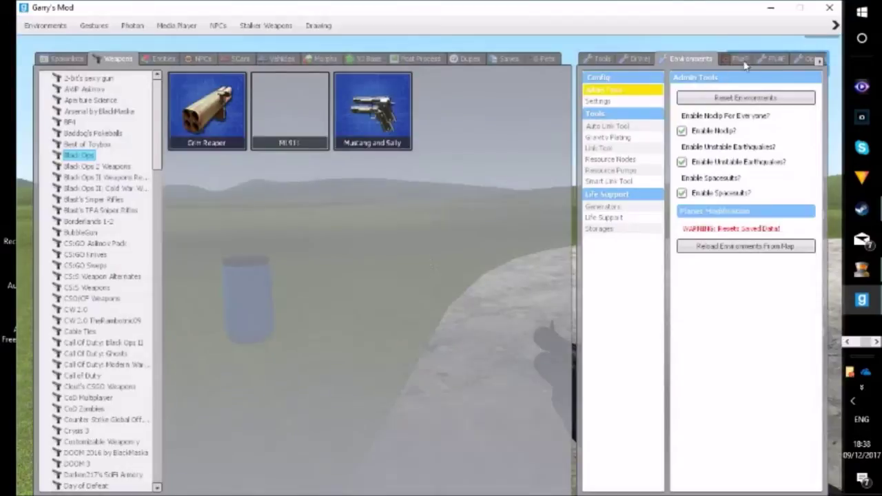
left_click(637, 59)
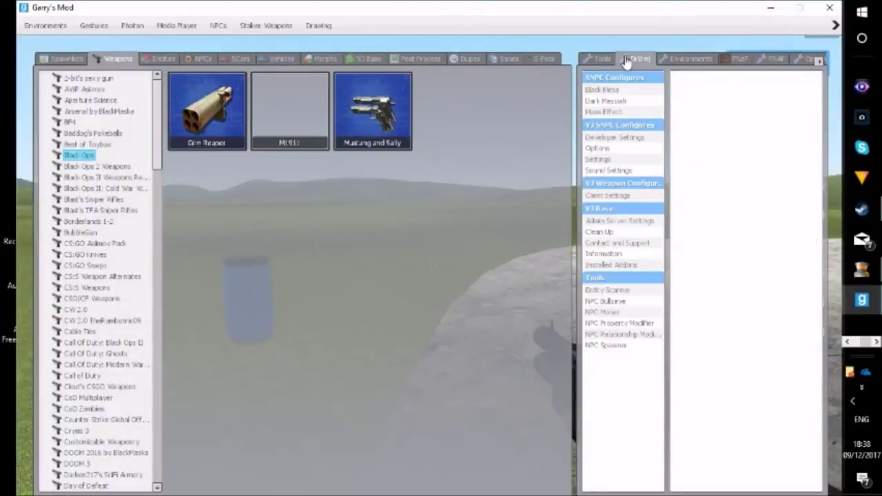
left_click(602, 59)
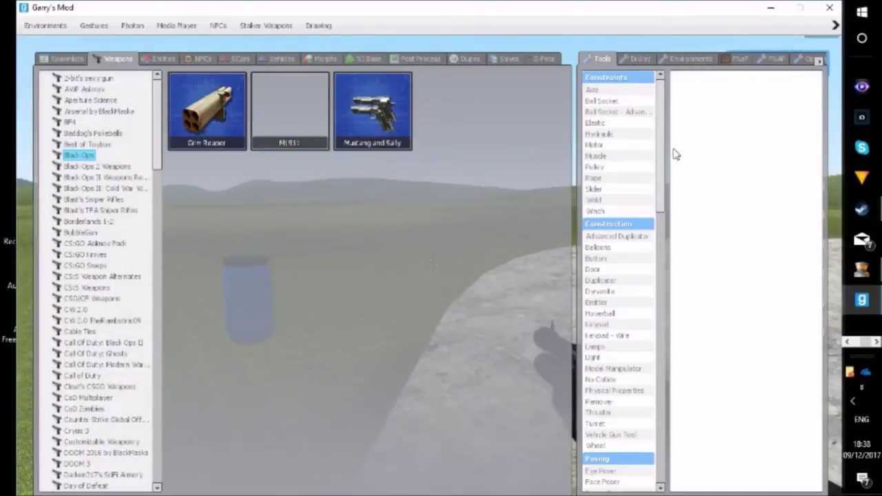
mouse_move(662, 174)
left_mouse_down()
mouse_move(708, 451)
mouse_move(736, 22)
left_mouse_up()
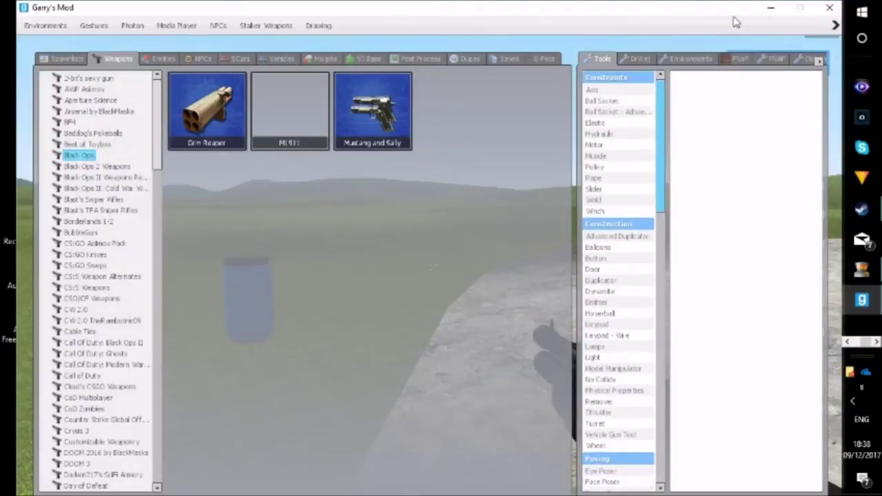
left_click(629, 59)
key("q")
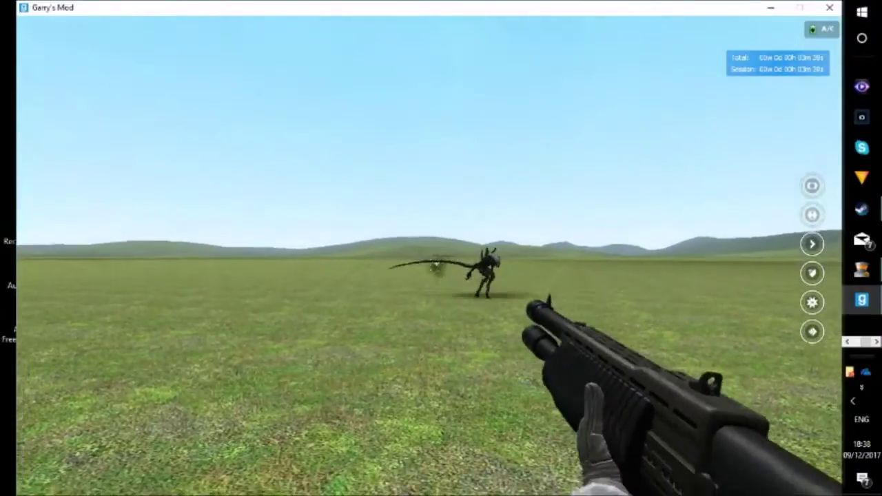
Fire three shotgun blasts at the approaching Xenomorph
left_click(428, 256)
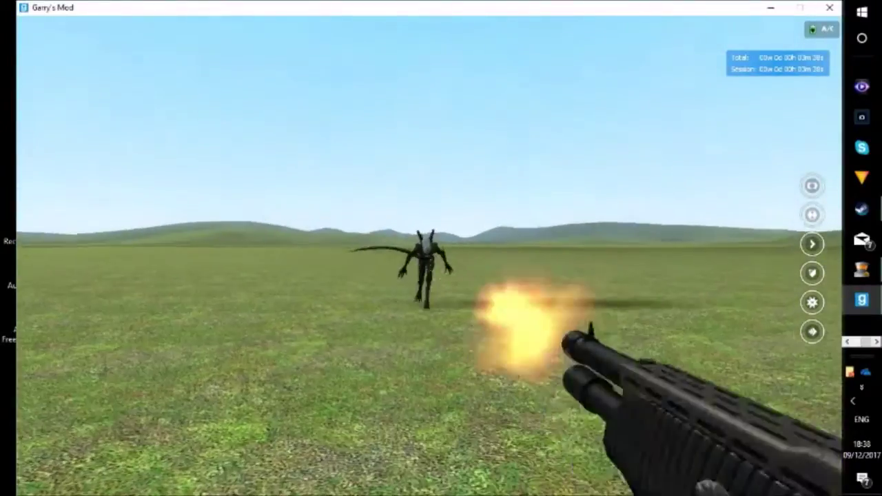
left_click(428, 256)
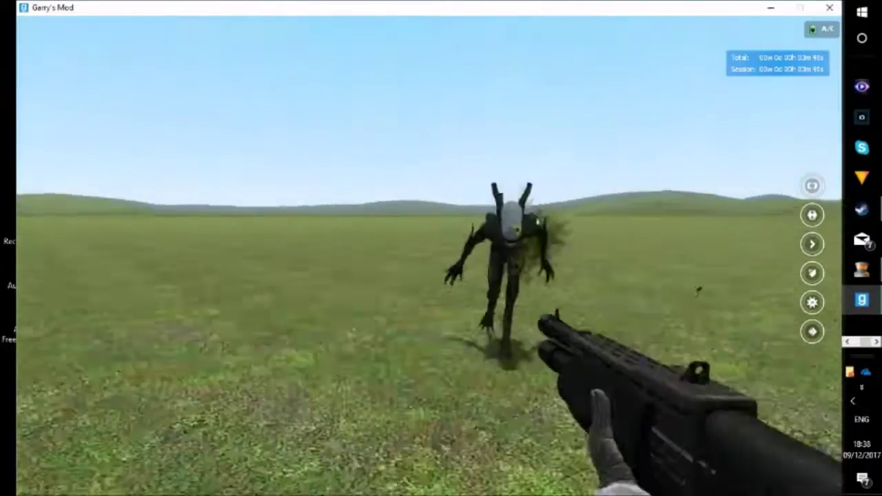
left_click(428, 255)
Retreat backward through the brick tunnel and away from the arch
key("s")
key("1")
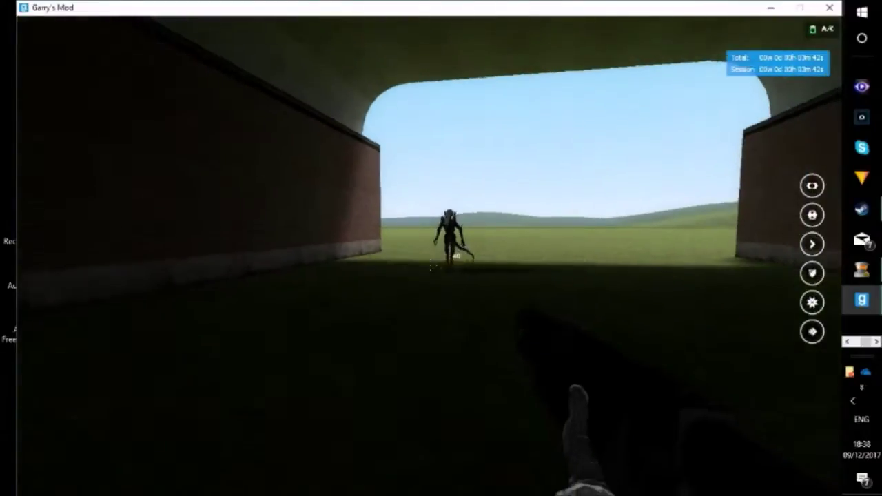
key("4")
key("s")
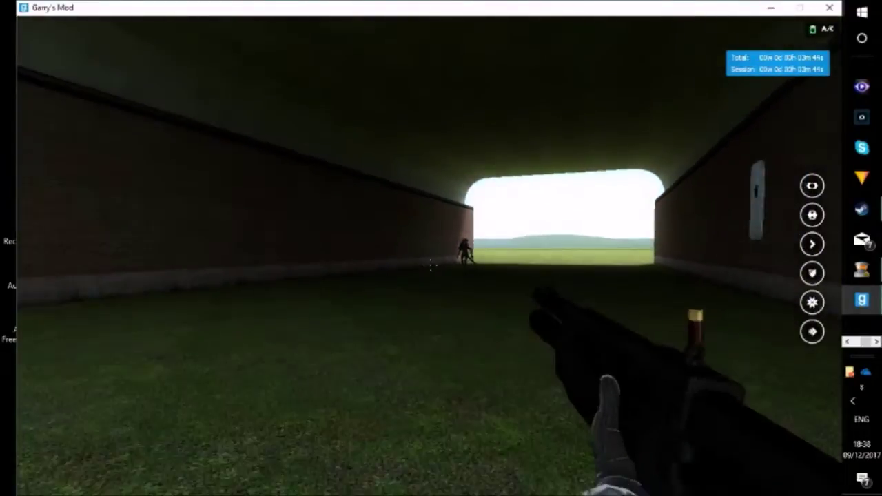
key("s")
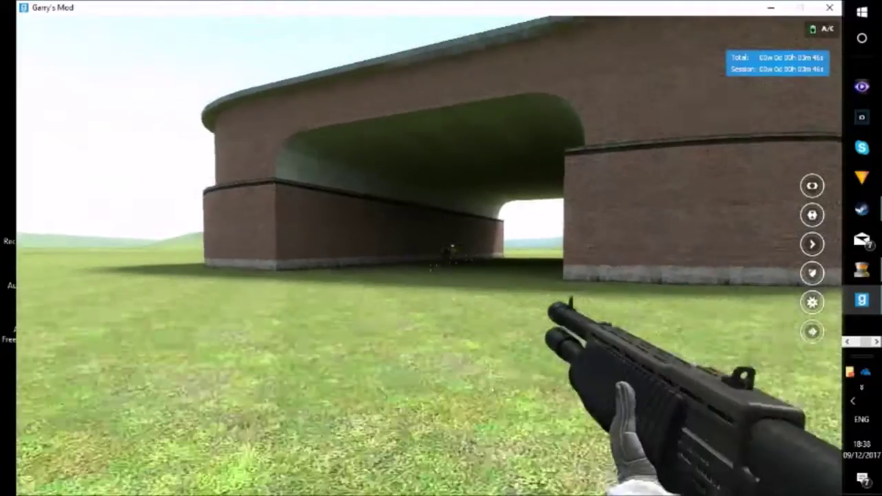
key("a")
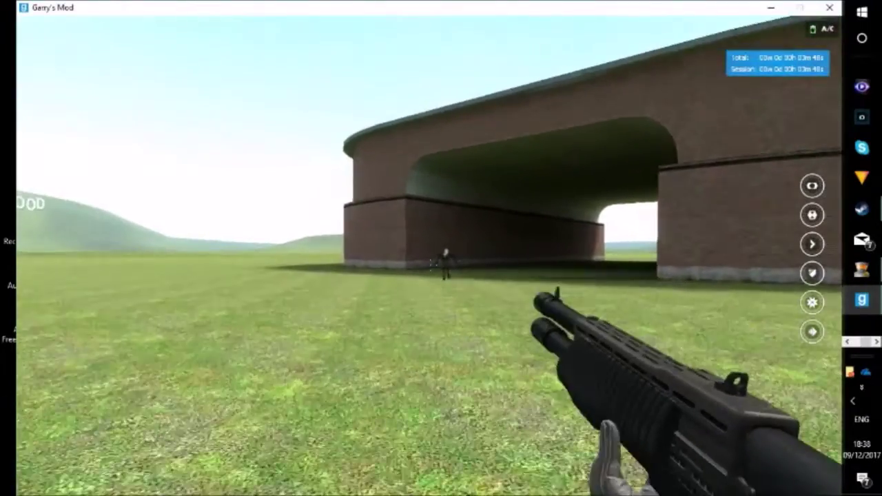
key("a")
key("s")
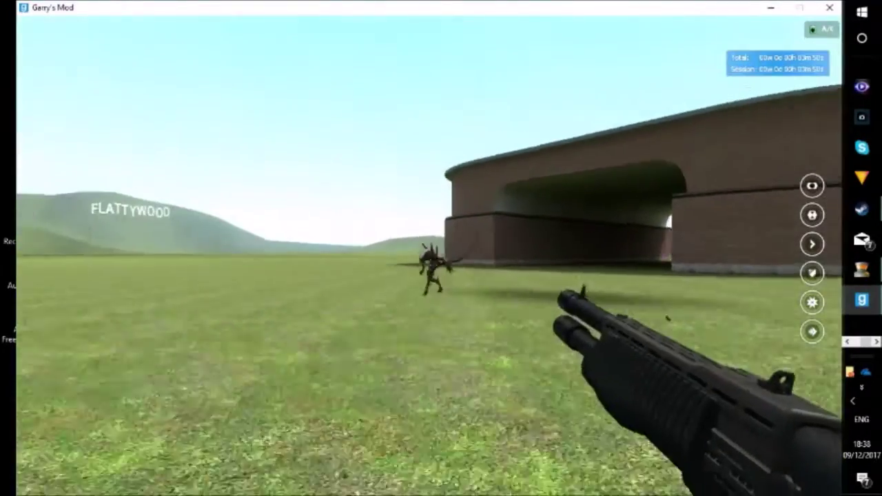
key("s")
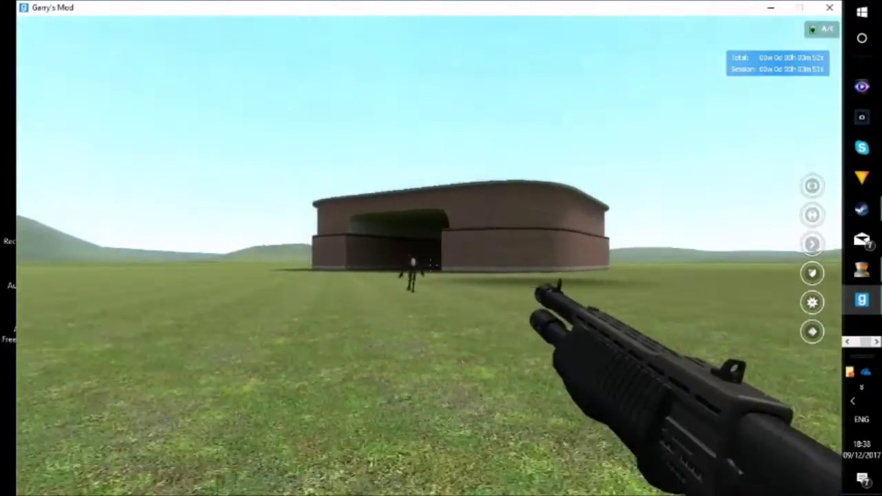
scroll(429, 255, "up", 1)
scroll(428, 255, "up", 1)
Shoot the alien with SMG bursts until it dies
left_click(429, 255)
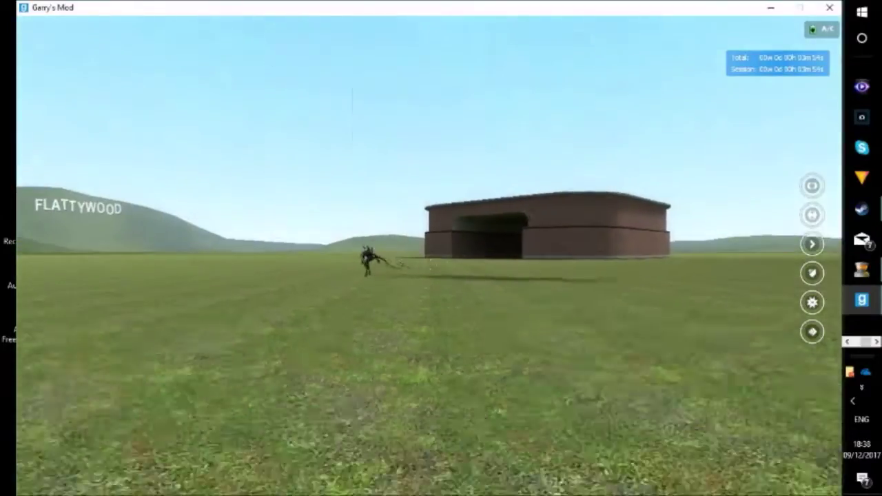
key("s")
left_click(429, 255)
left_click(434, 268)
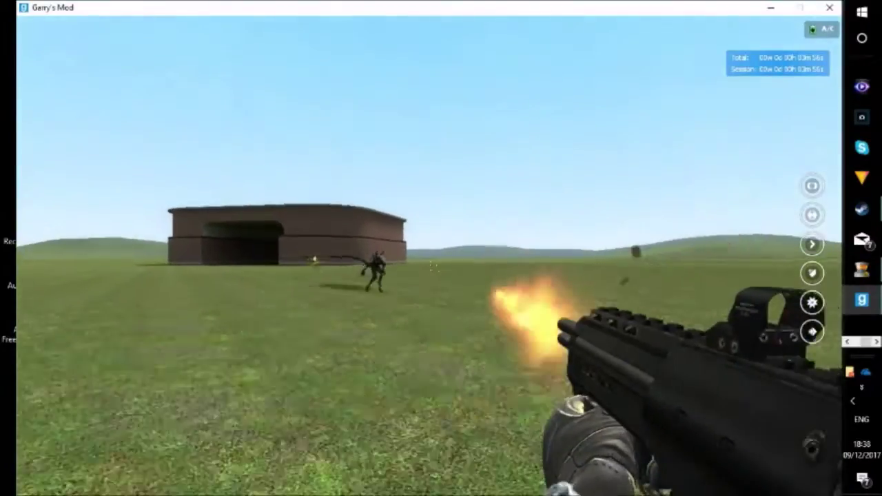
left_click(428, 255)
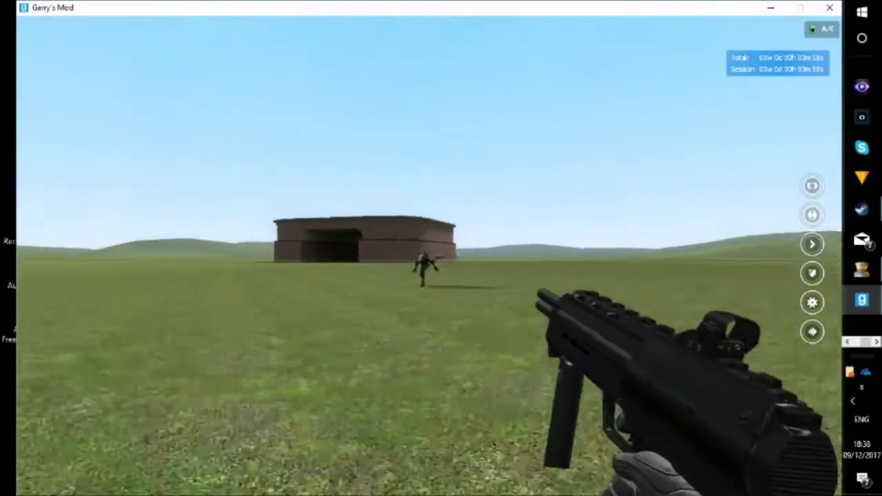
left_click(434, 267)
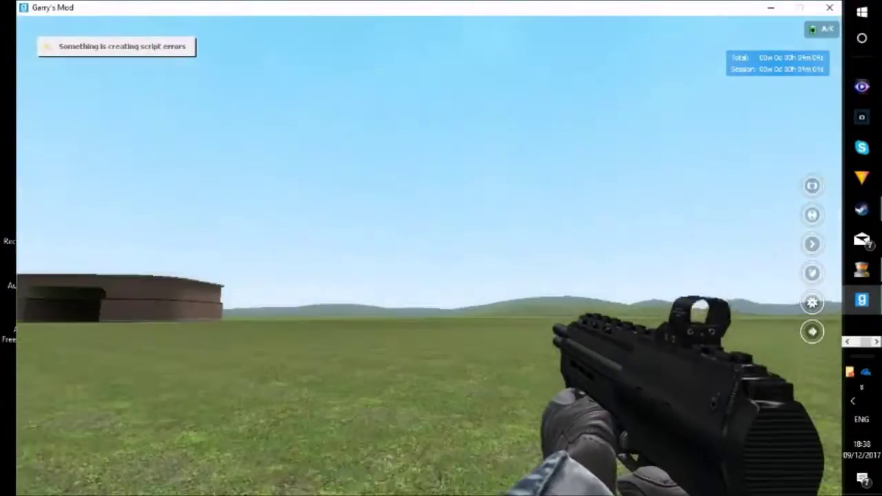
key("q")
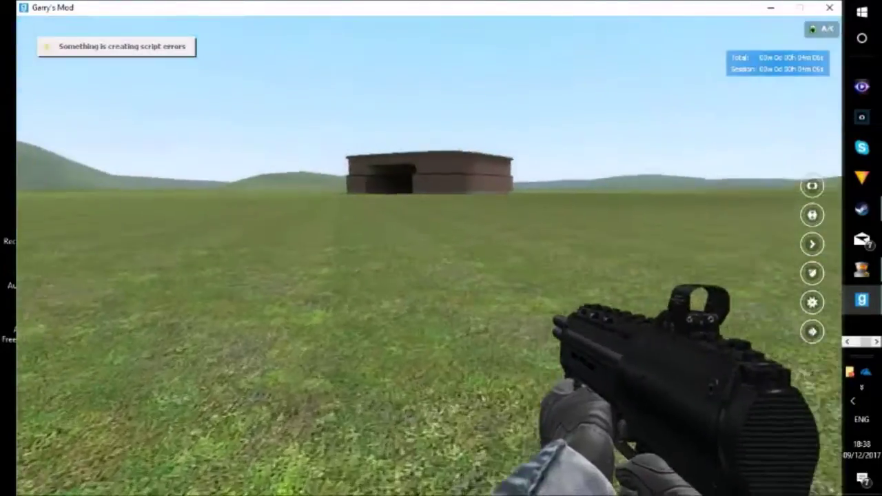
key("q")
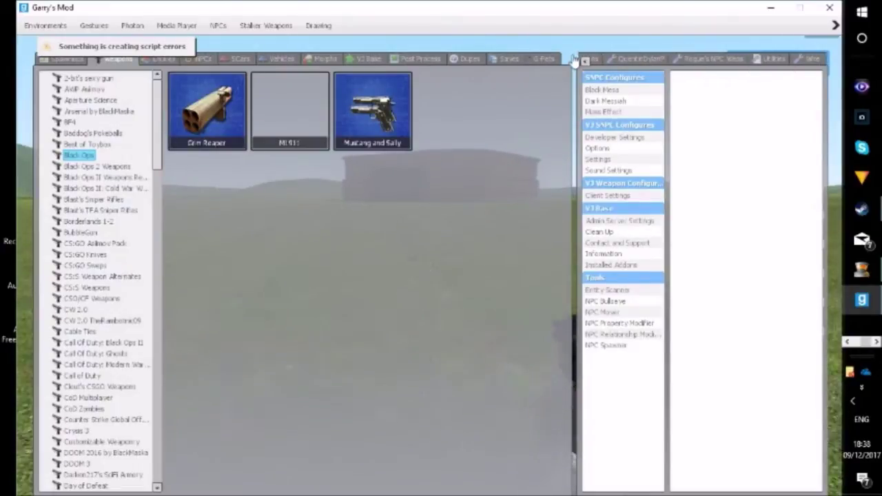
Browse the Options, FNAF NPC and NPC weapon settings pages
left_click(638, 61)
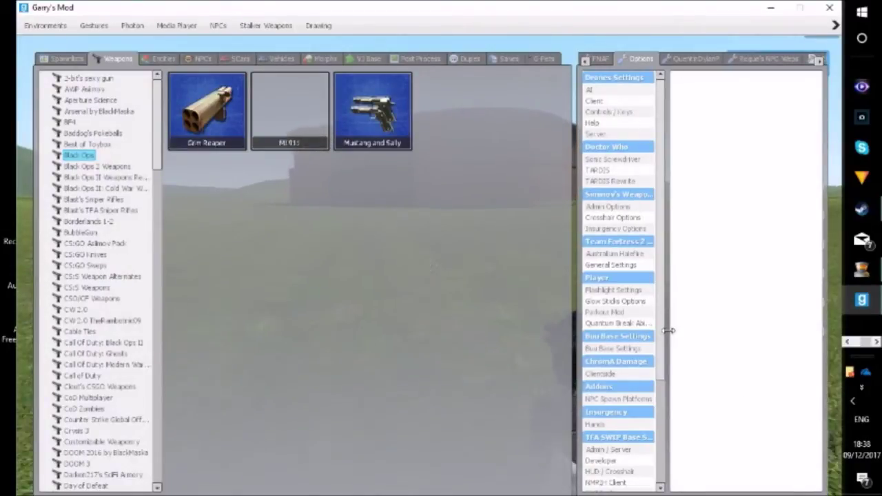
left_click_drag(665, 345, 658, 459)
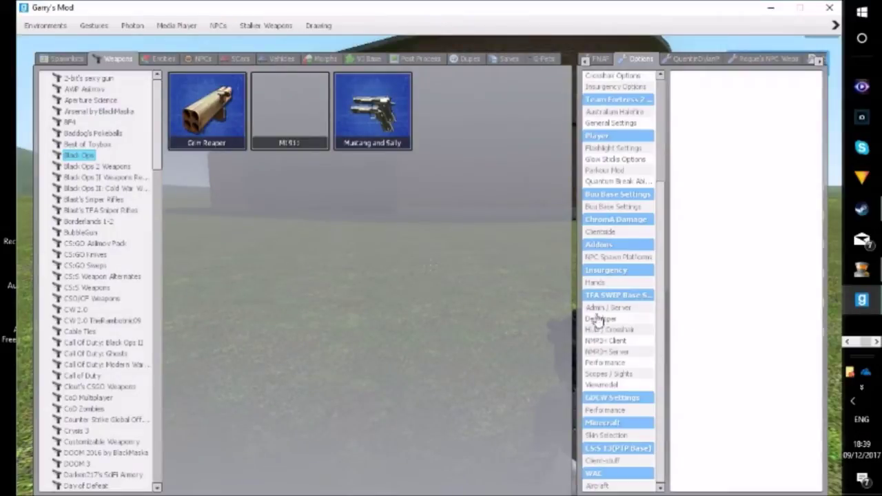
left_click(681, 58)
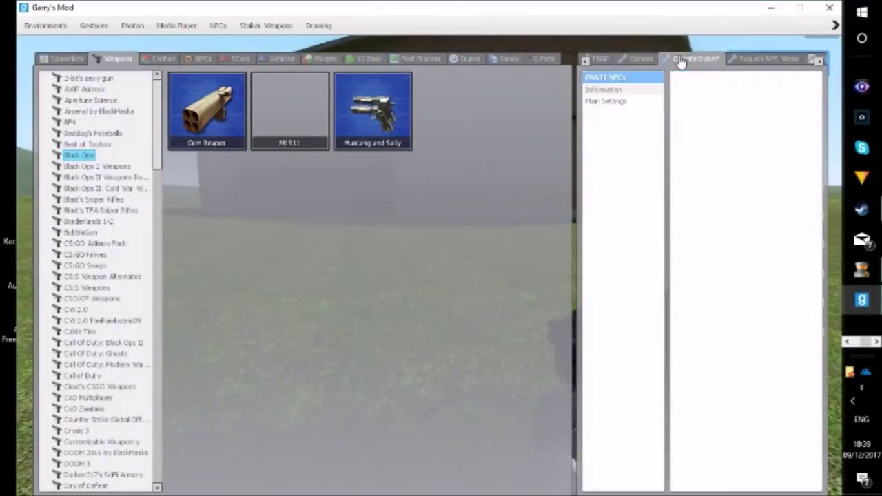
left_click(629, 94)
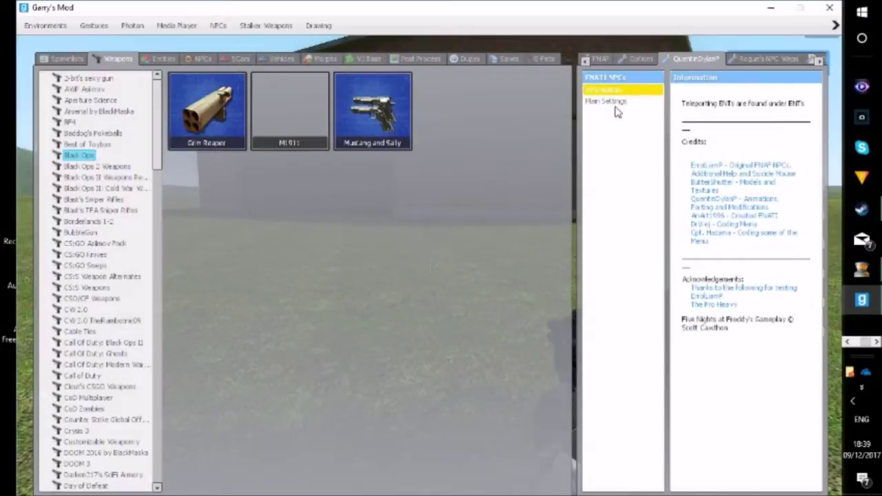
left_click(762, 61)
left_click(817, 60)
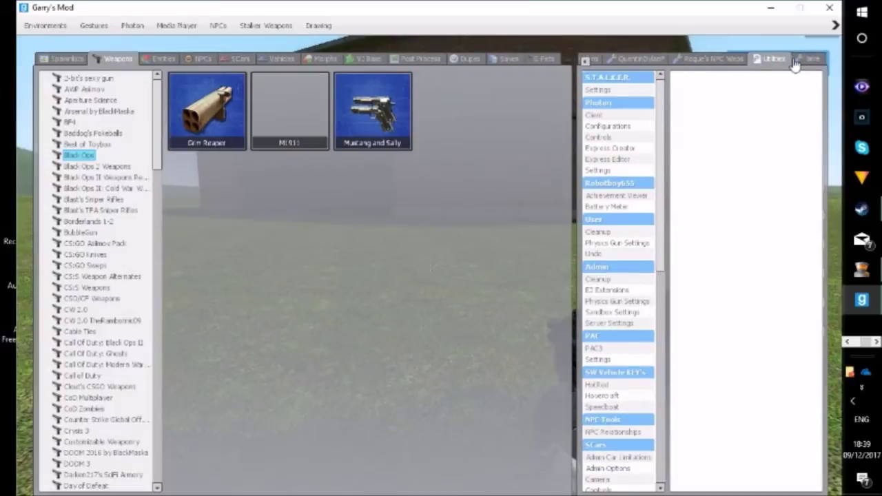
Run Clean Up Everything from the Utilities Cleanup page
left_click(796, 63)
left_click(774, 61)
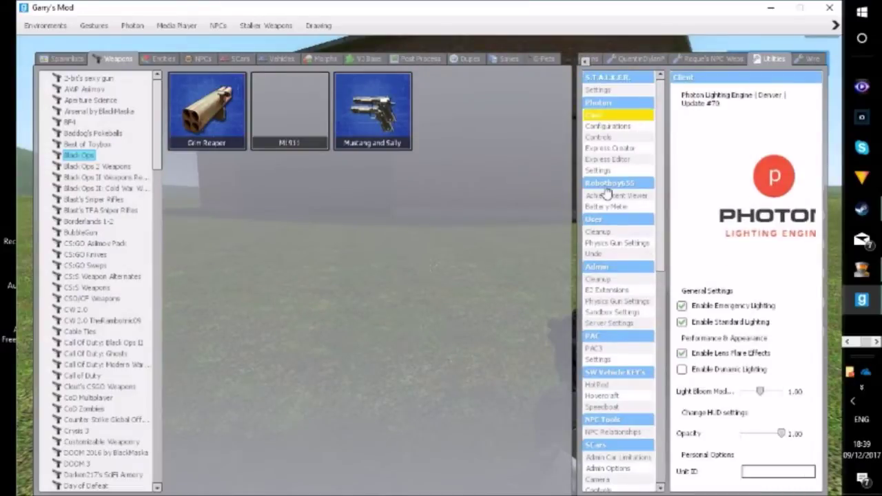
left_click(616, 234)
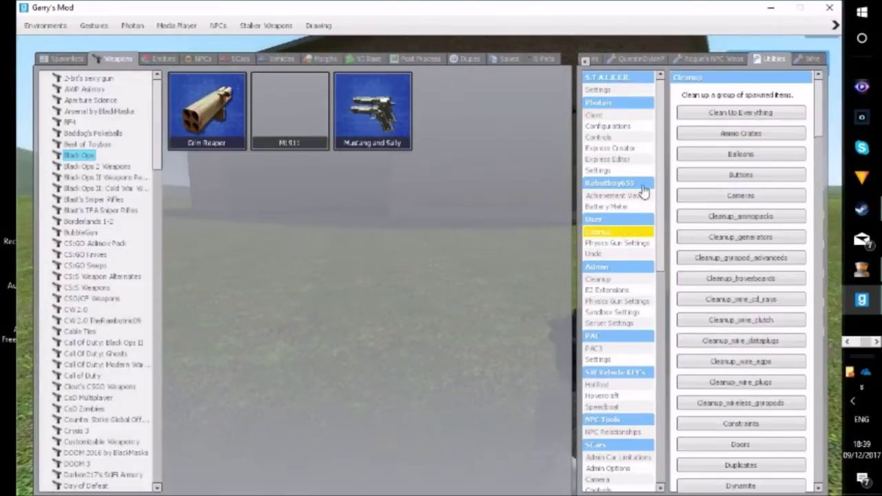
left_click(734, 119)
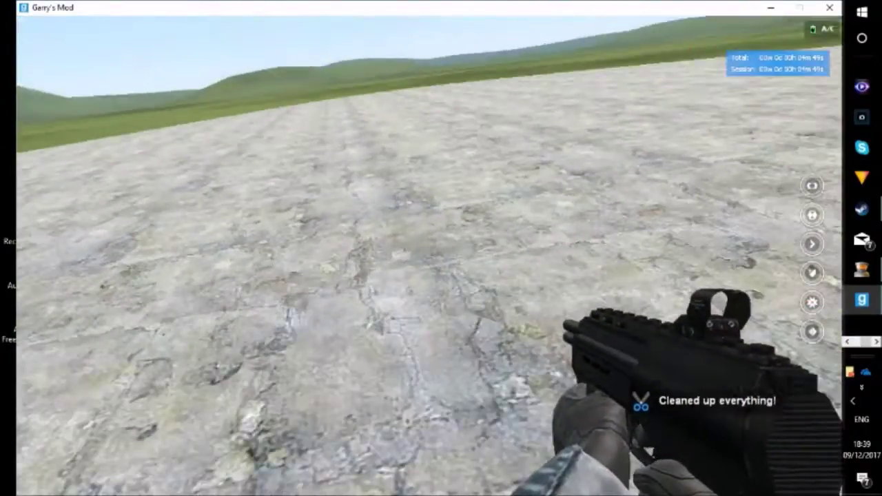
Equip Mustang and Sally from Black Ops, then swap between melee and pistols
key("q")
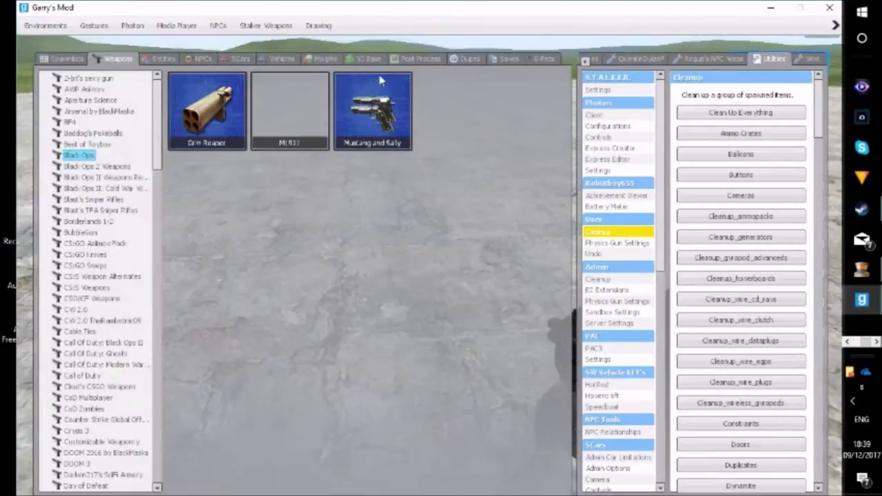
left_click(358, 106)
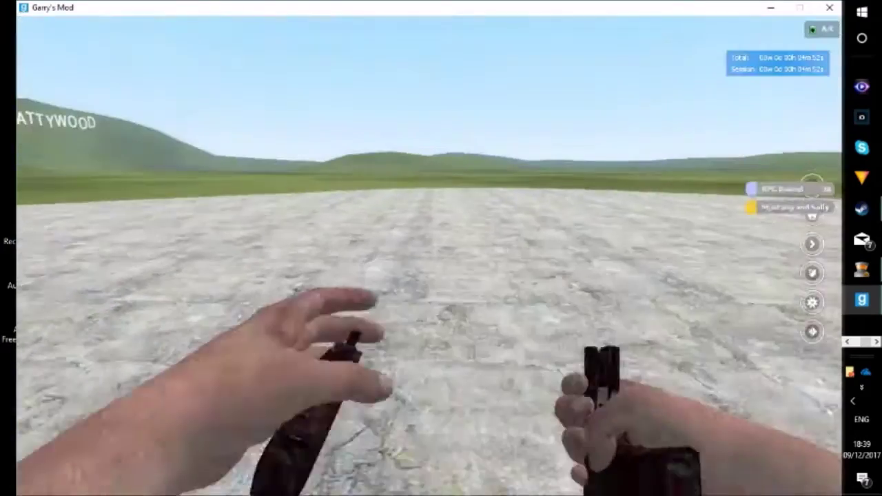
key("1")
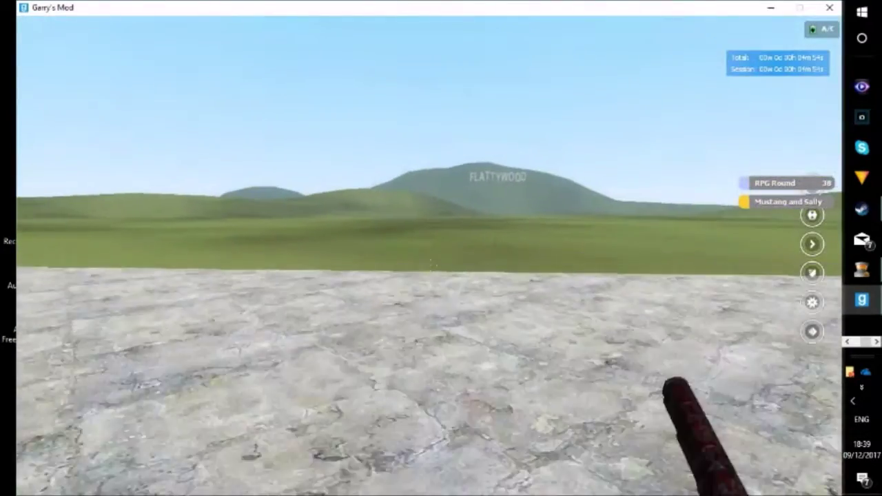
key("2")
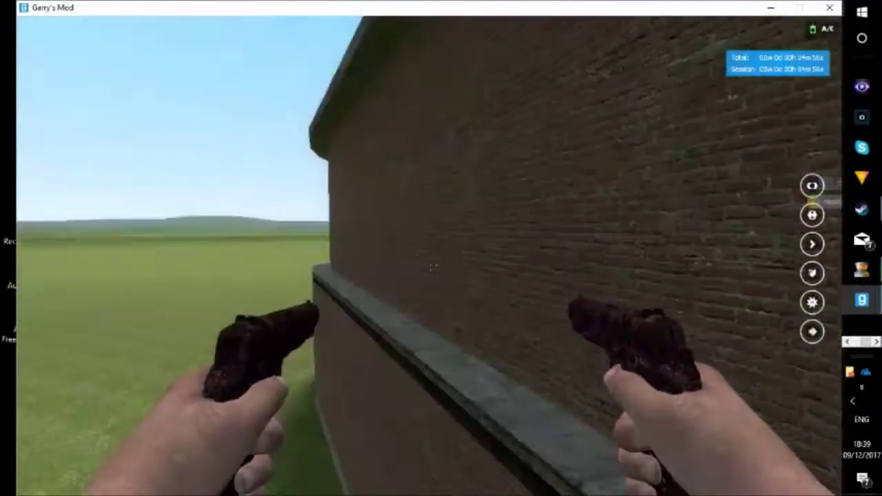
key("1")
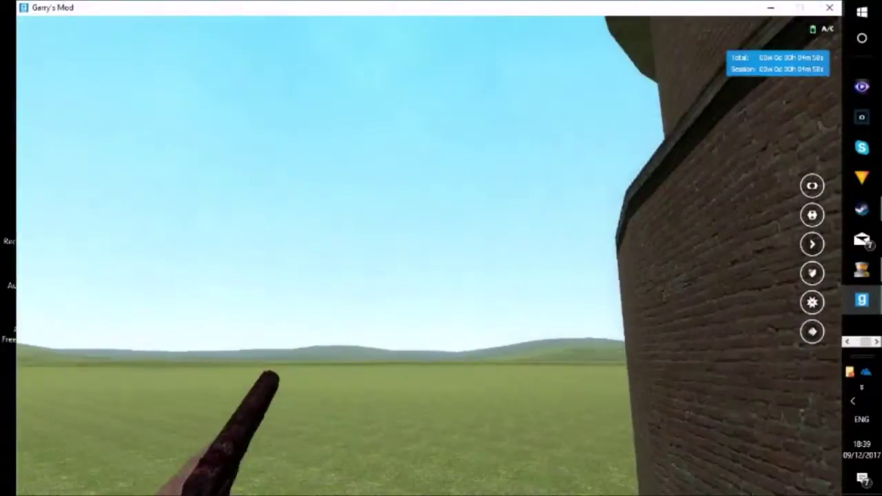
key("2")
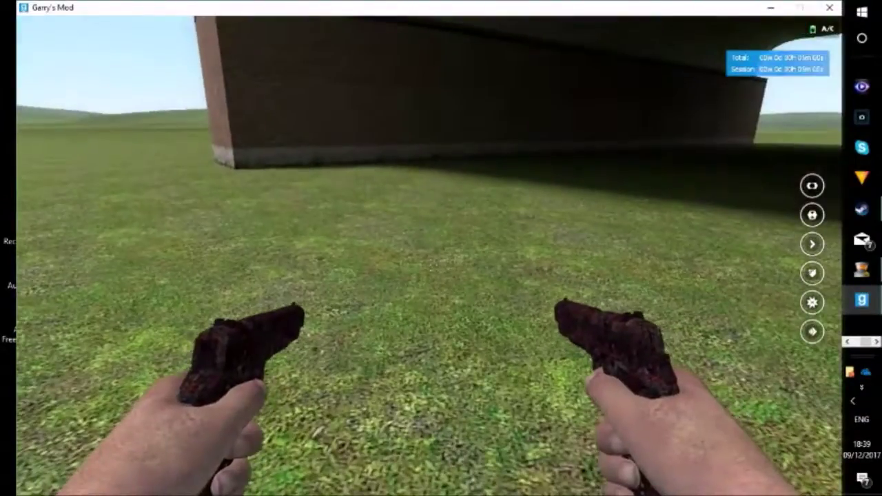
key("q")
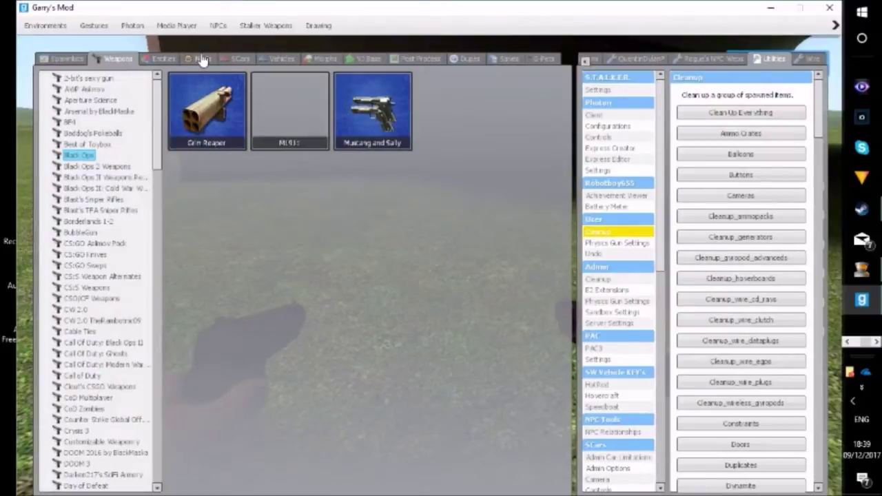
Browse Alien Swarm and Call of Duty NPCs, then spawn Nagito Komaeda (Enemy)
left_click(202, 59)
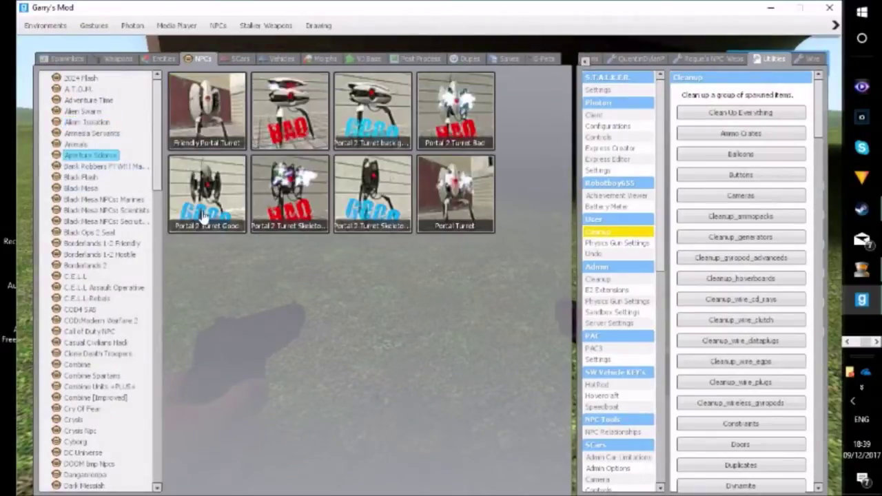
left_click(90, 112)
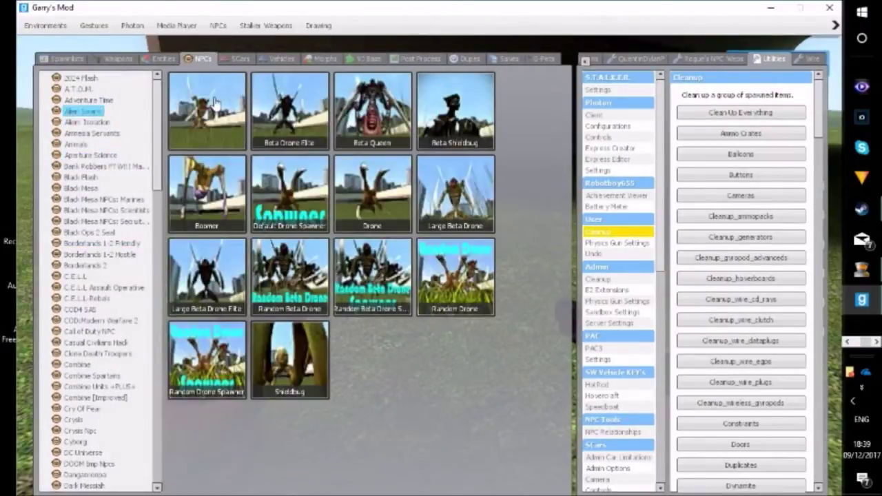
left_click(97, 332)
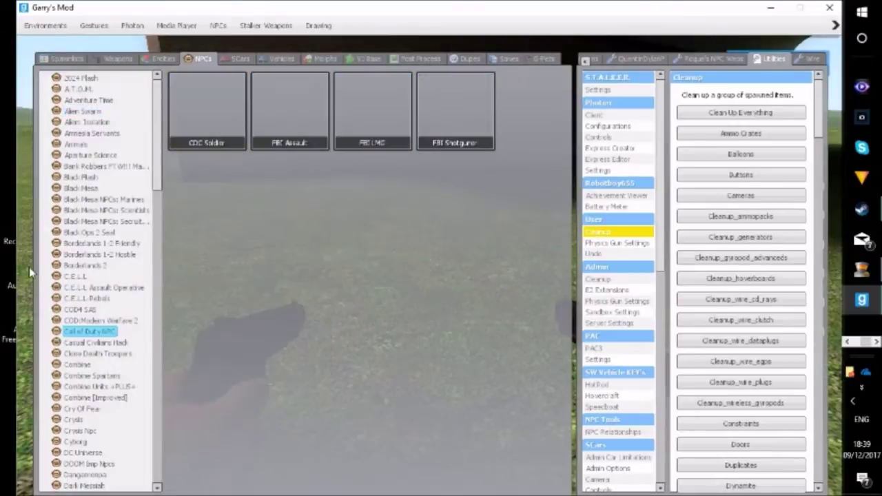
key("q")
key("q")
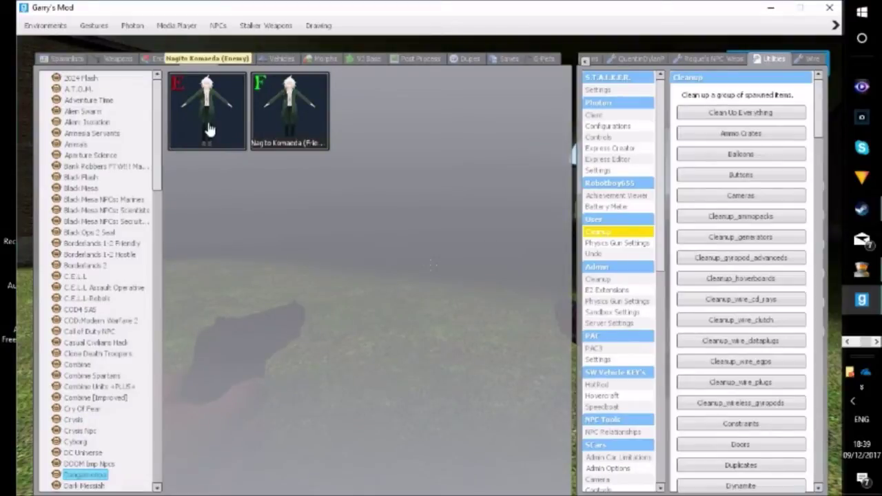
key("q")
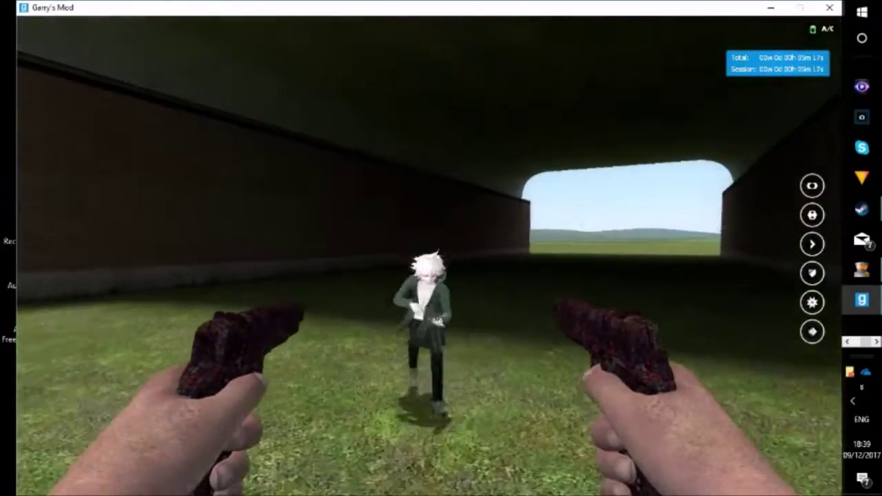
Fire the pistols at the NPC, respawn after dying, and bring up the CS:S weapons list
left_click(441, 248)
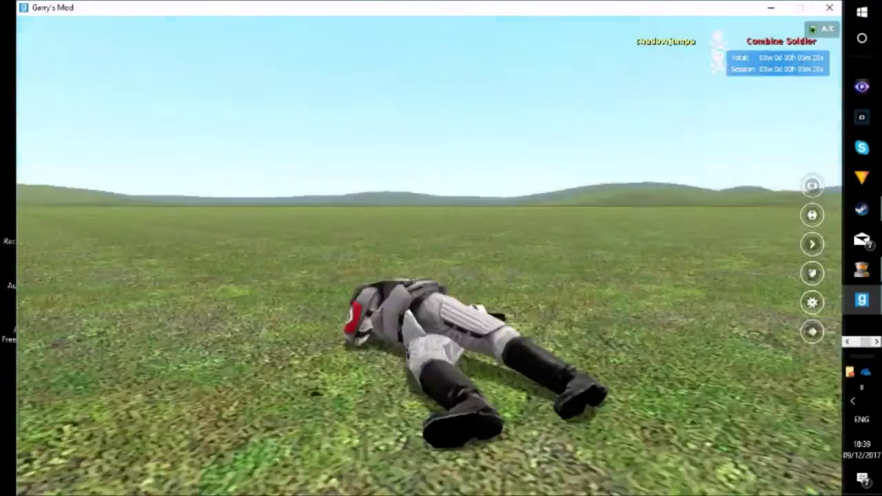
left_click(441, 248)
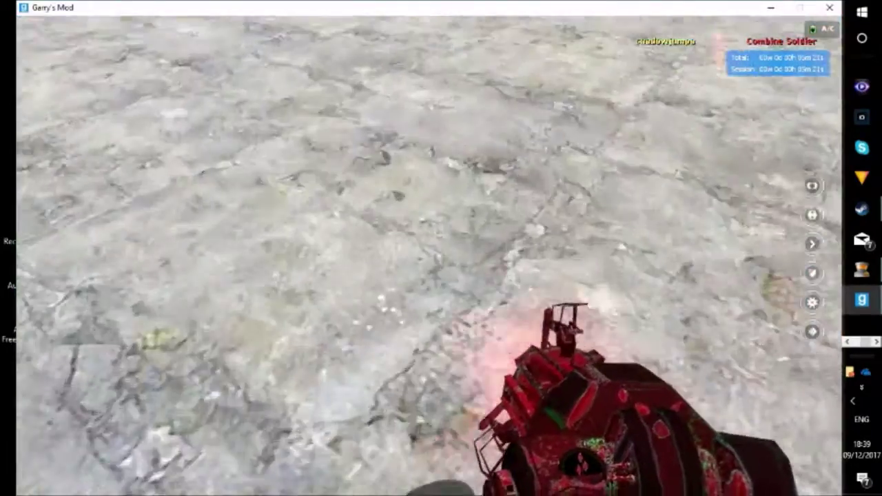
key("w")
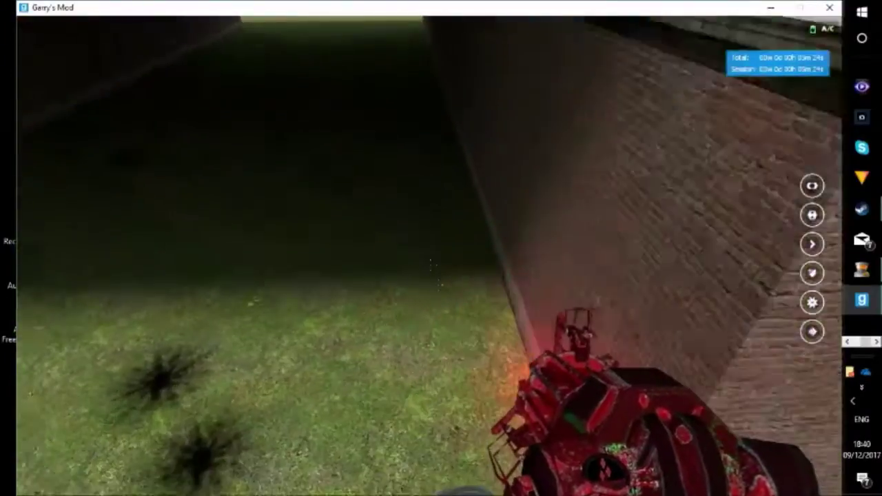
key("q")
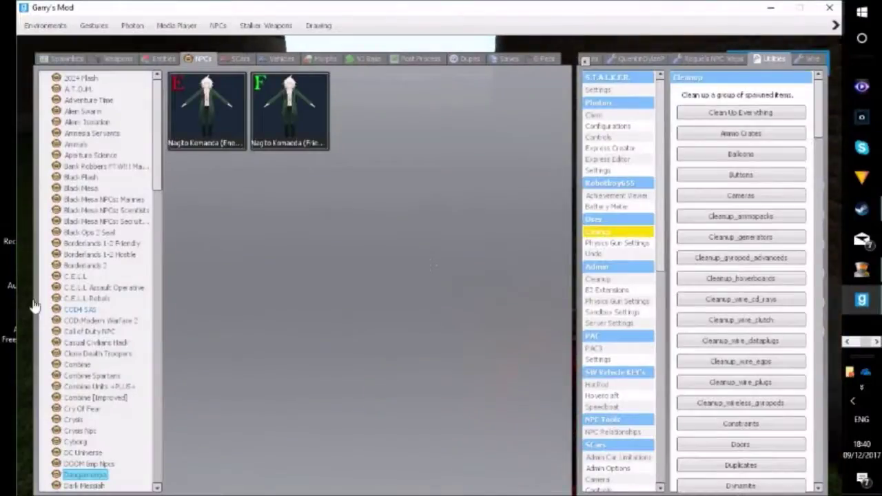
left_click(139, 62)
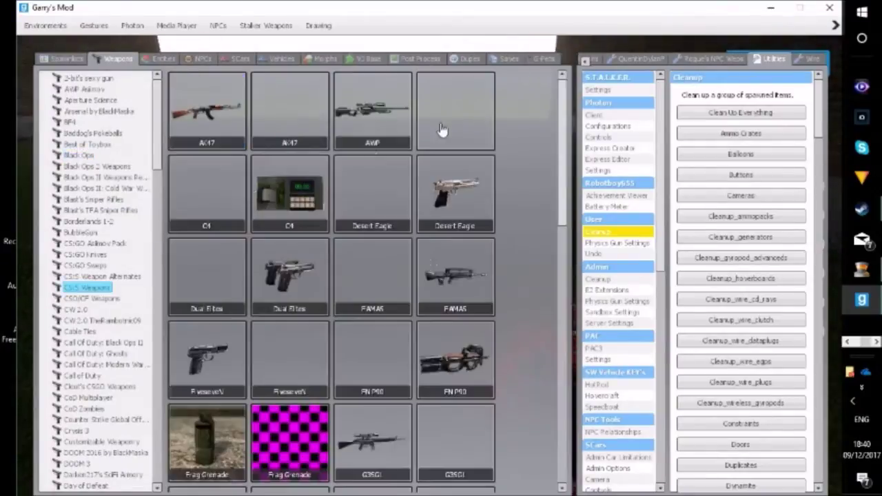
Return to the game briefly, then browse NPCs > Black Mesa and show Construction Props
left_click(292, 218)
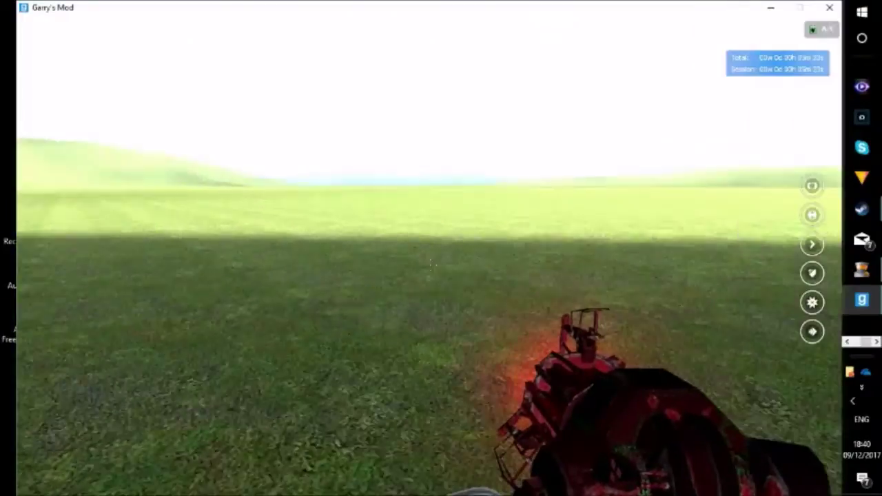
key("q")
left_click(197, 60)
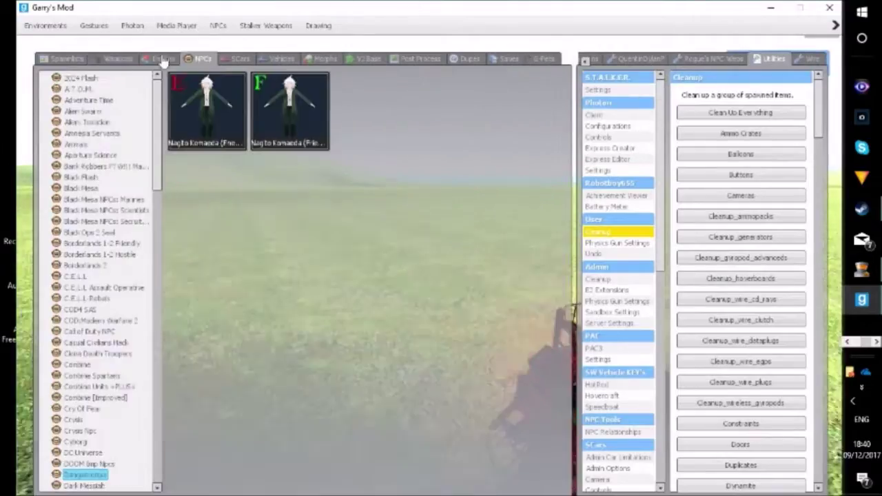
left_click(111, 188)
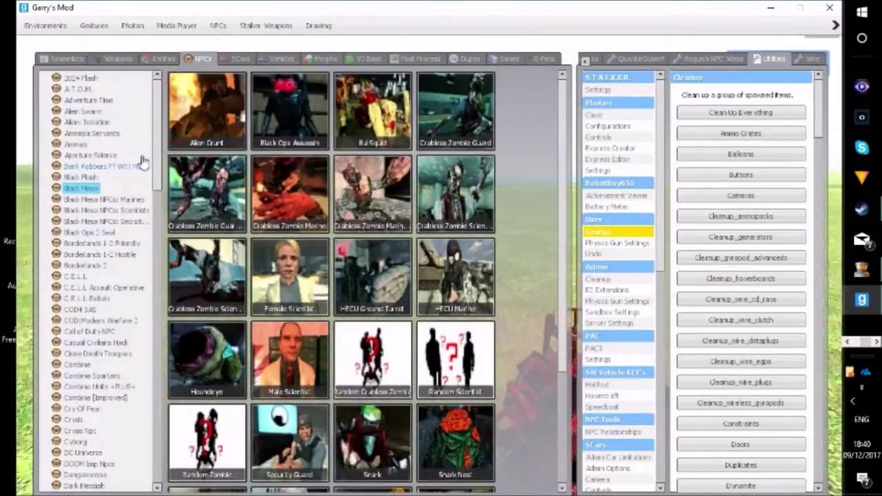
left_click(68, 59)
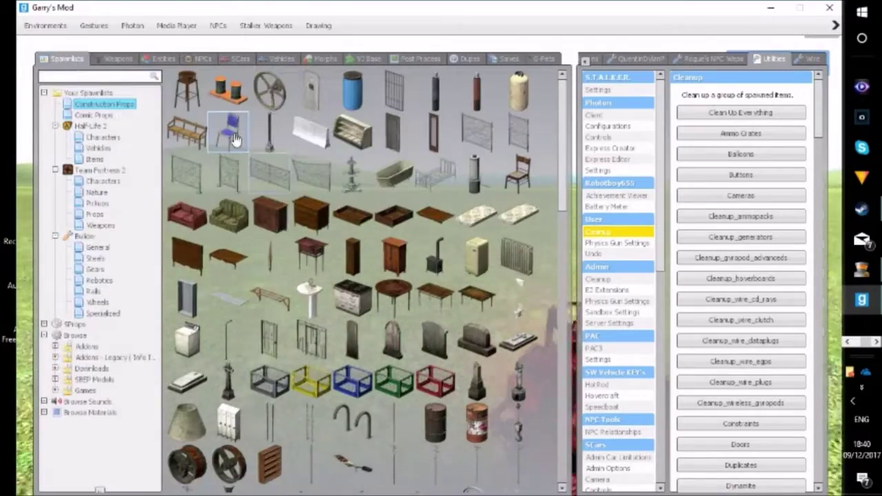
Spawn a wooden water tower from Construction Props, then toggle the spawn menu shut
left_click(186, 102)
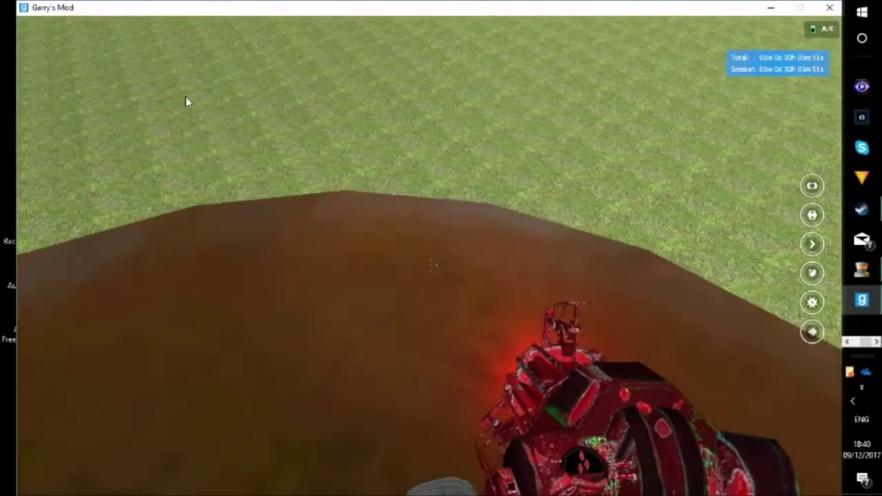
key("q")
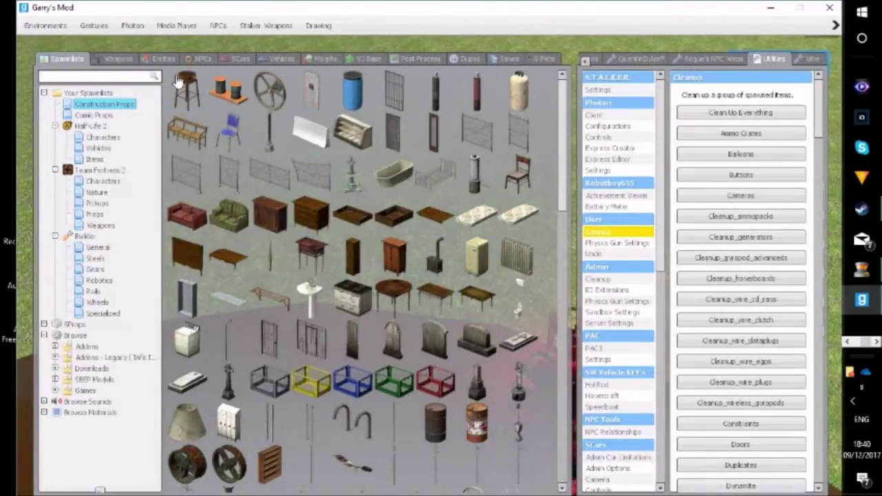
key("q")
key("q")
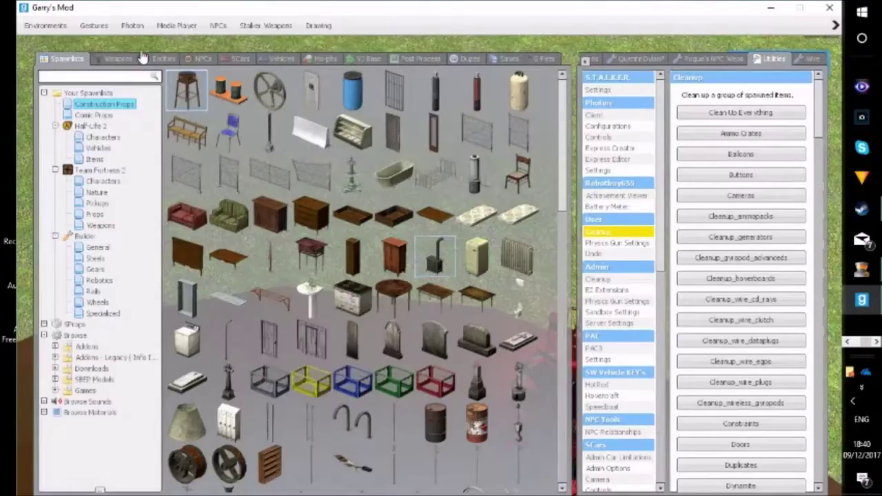
key("q")
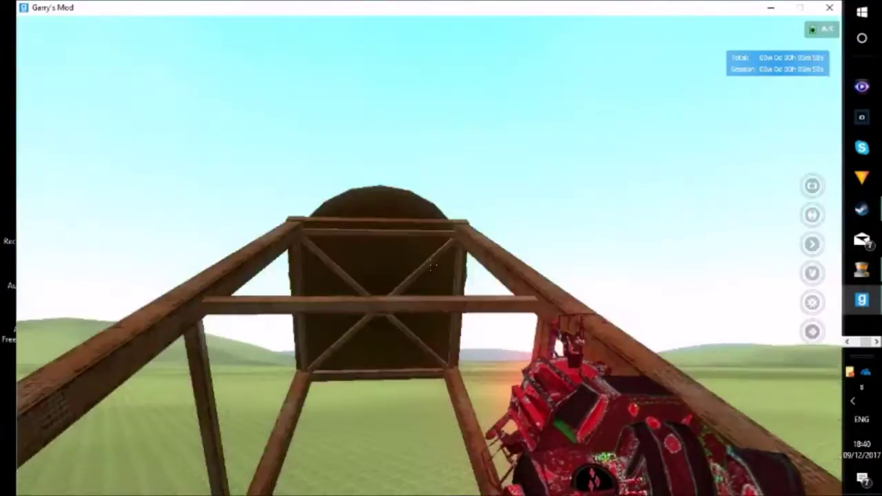
Grab the wooden tower with the physics gun, stand it upright, then let it topple over
left_click(442, 248)
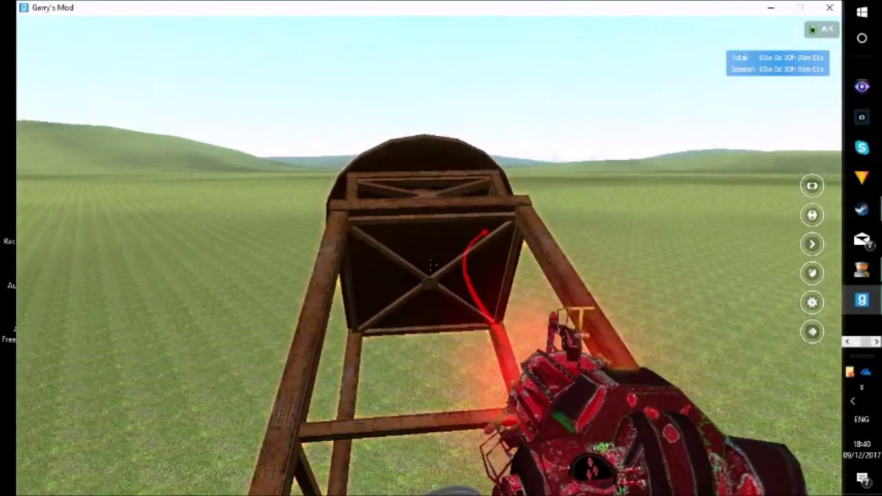
mouse_move(430, 265)
left_mouse_down()
mouse_move(441, 248)
mouse_move(433, 265)
left_mouse_up()
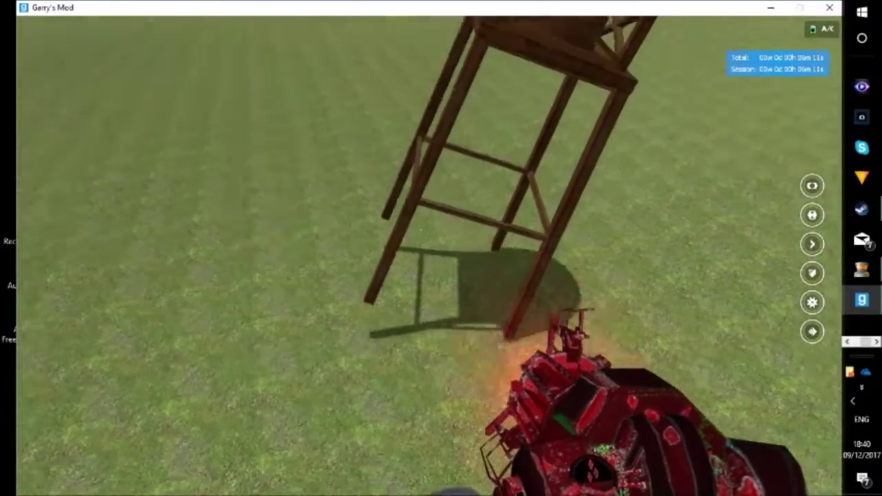
left_click_drag(431, 266, 441, 248)
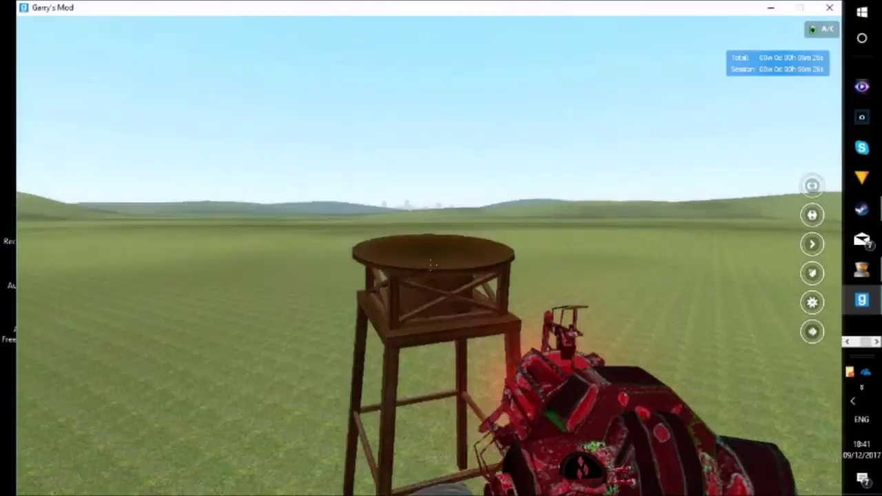
left_click_drag(441, 248, 432, 264)
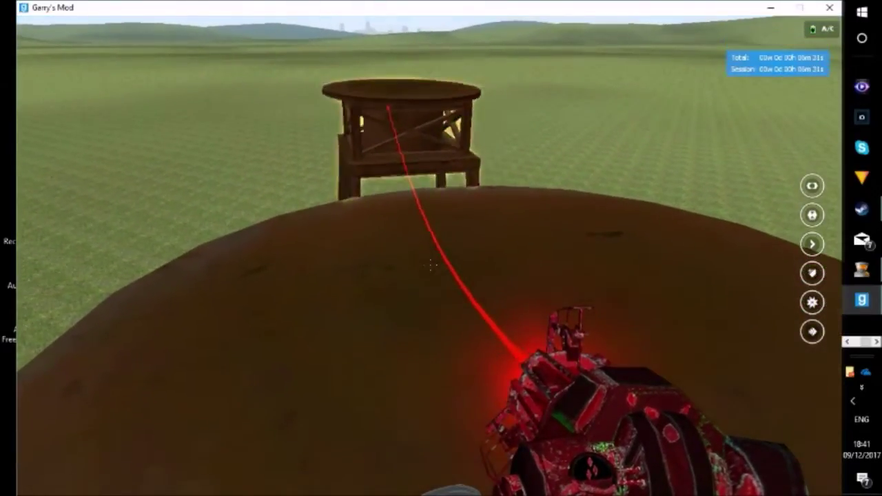
left_click_drag(432, 264, 432, 264)
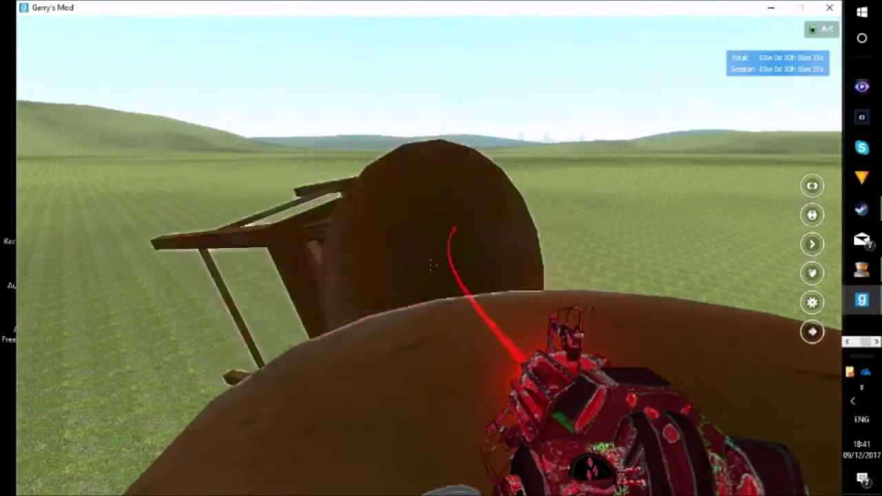
left_click_drag(432, 264, 432, 264)
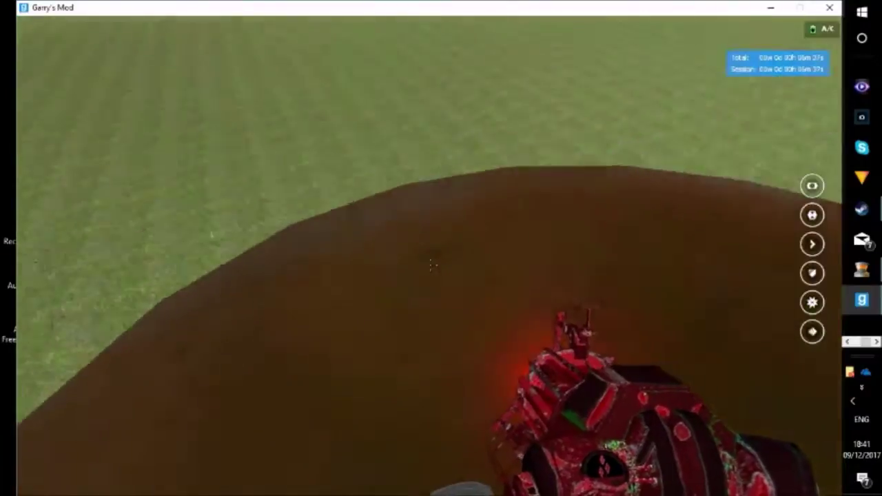
key("q")
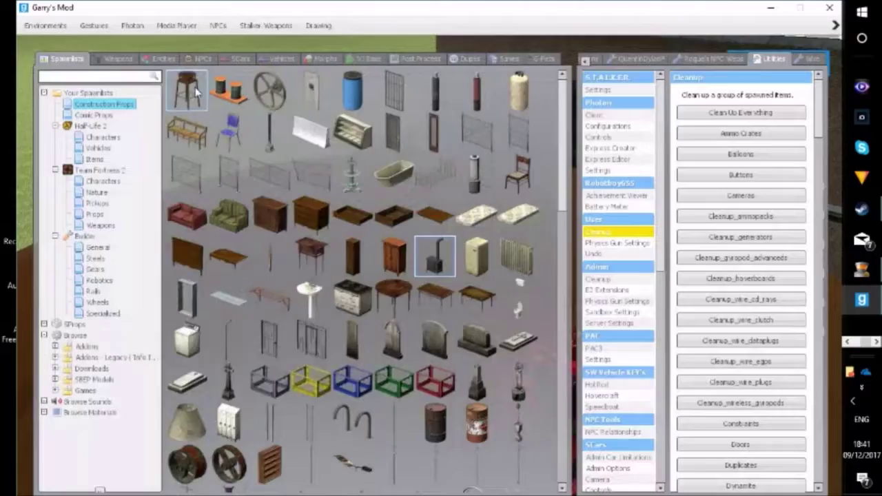
left_click(201, 59)
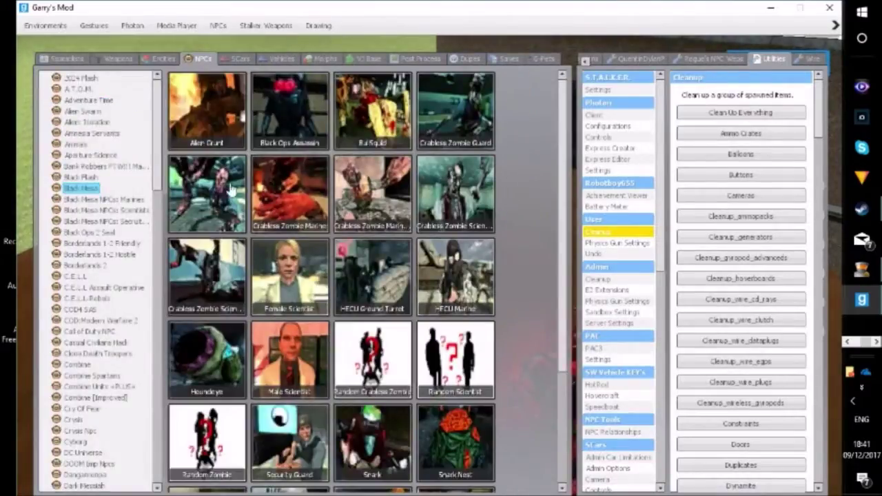
left_click(105, 200)
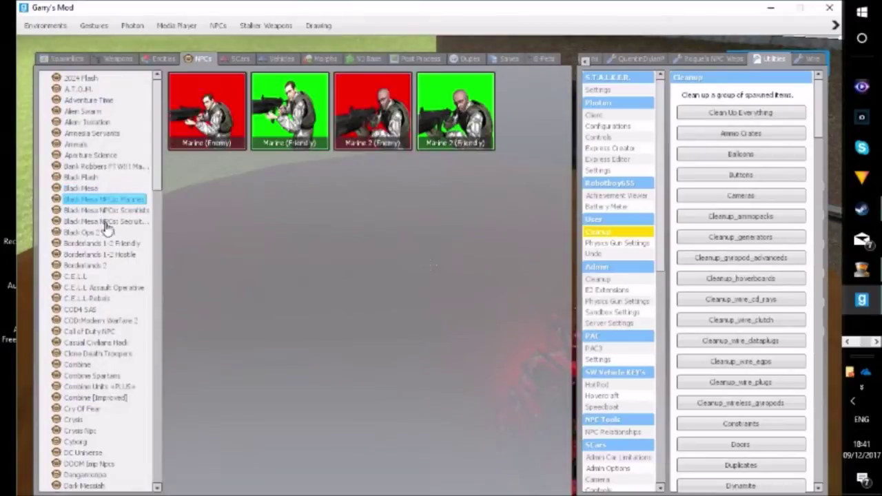
left_click(76, 276)
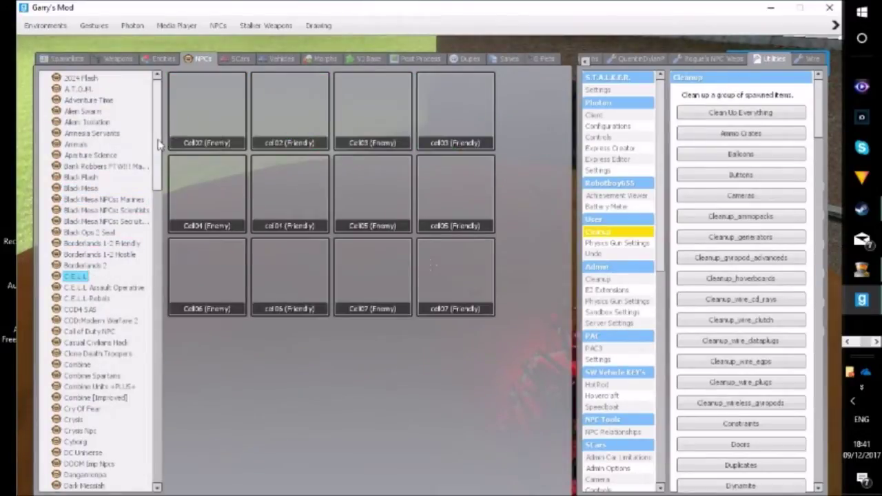
left_click_drag(158, 143, 158, 206)
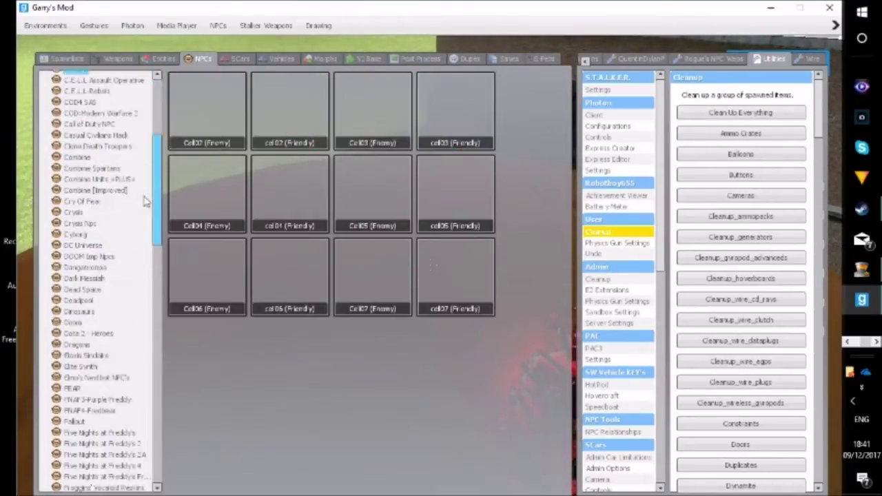
left_click(80, 395)
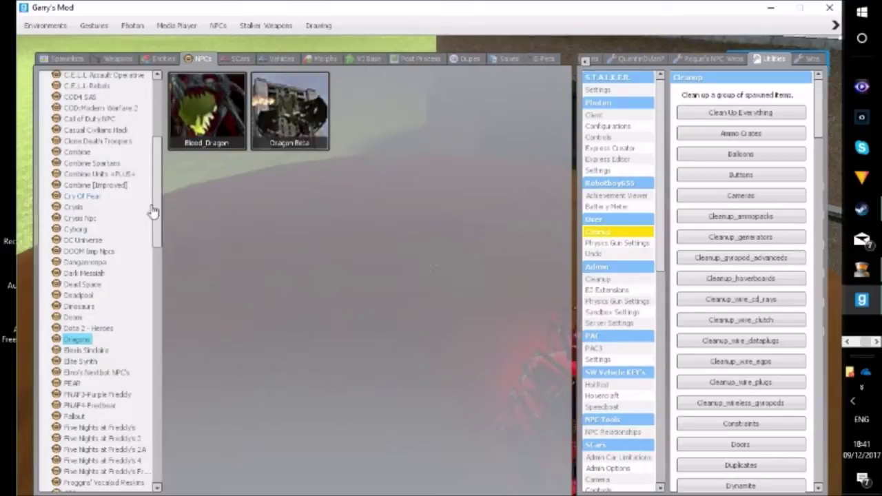
scroll(153, 235, "down", 5)
scroll(105, 306, "down", 5)
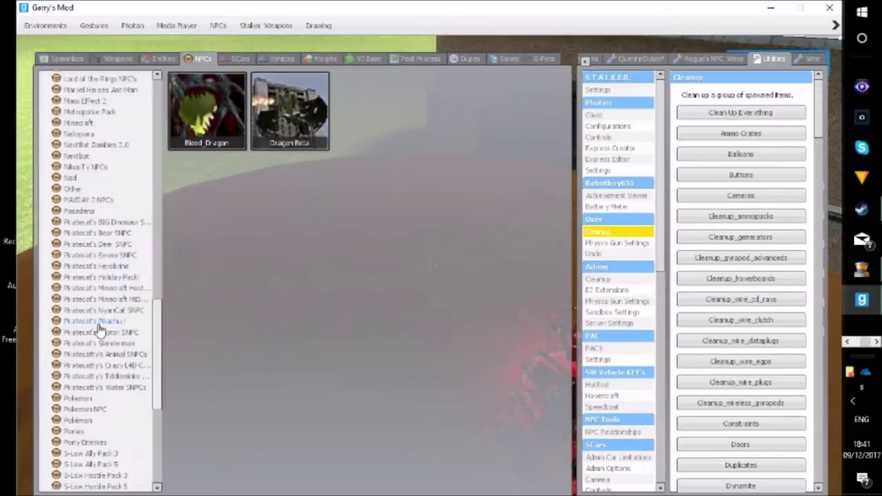
left_click(114, 223)
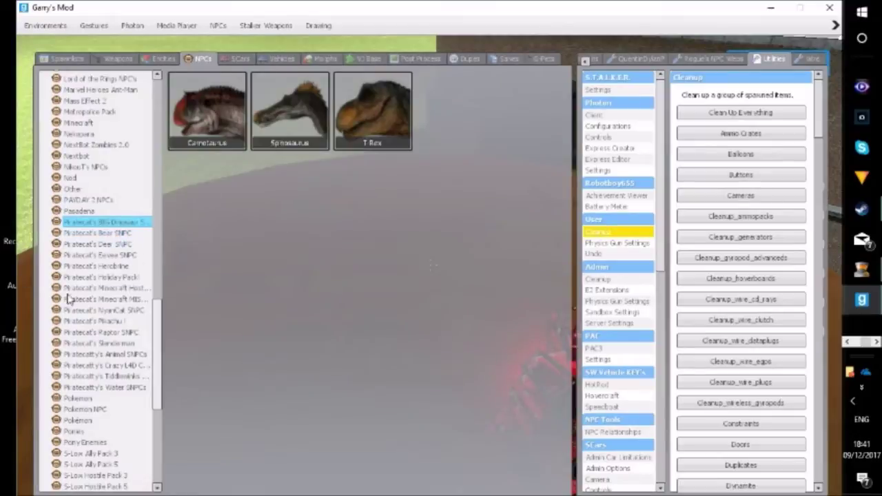
left_click(99, 234)
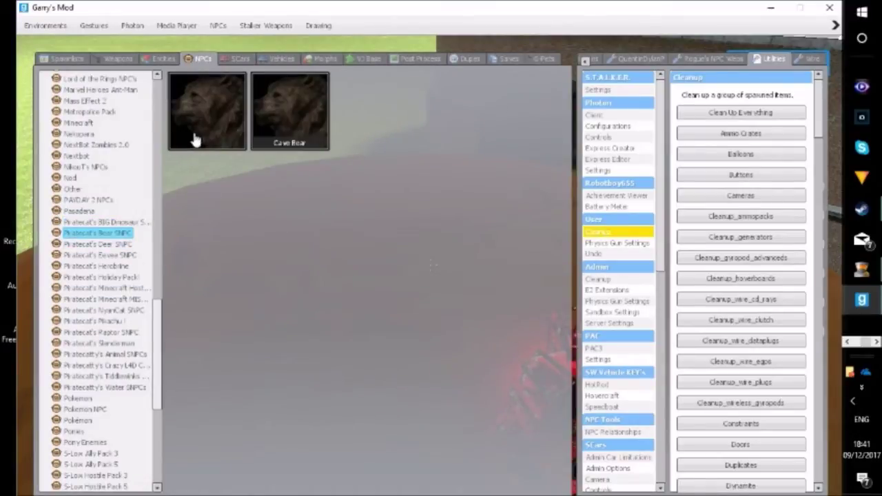
scroll(431, 265, "down", 1)
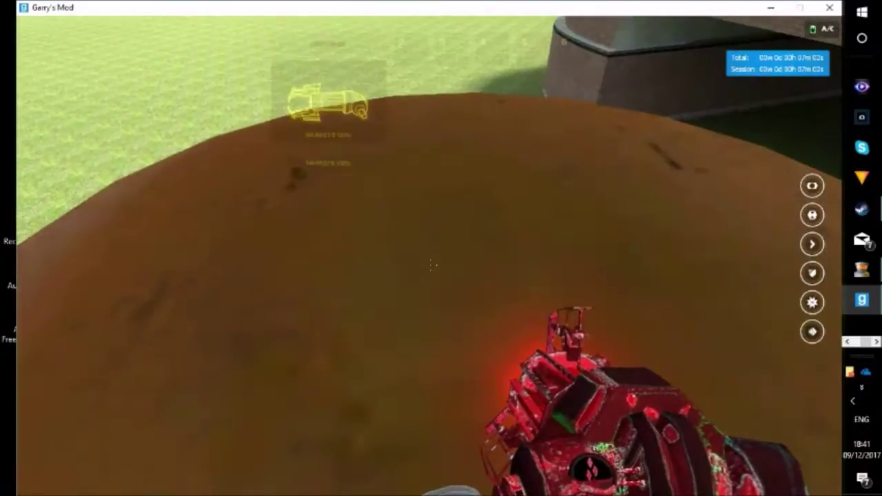
scroll(431, 265, "down", 1)
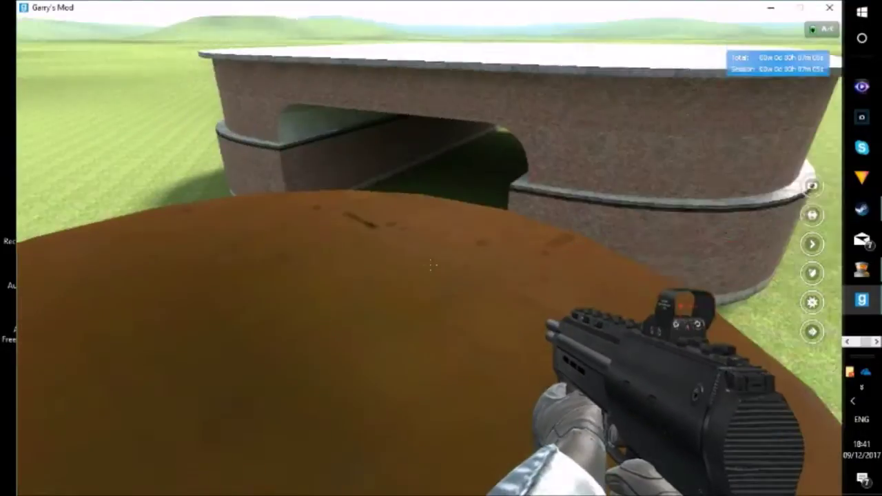
Spawn a Bear NPC from the spawn menu and shoot at it
key("q")
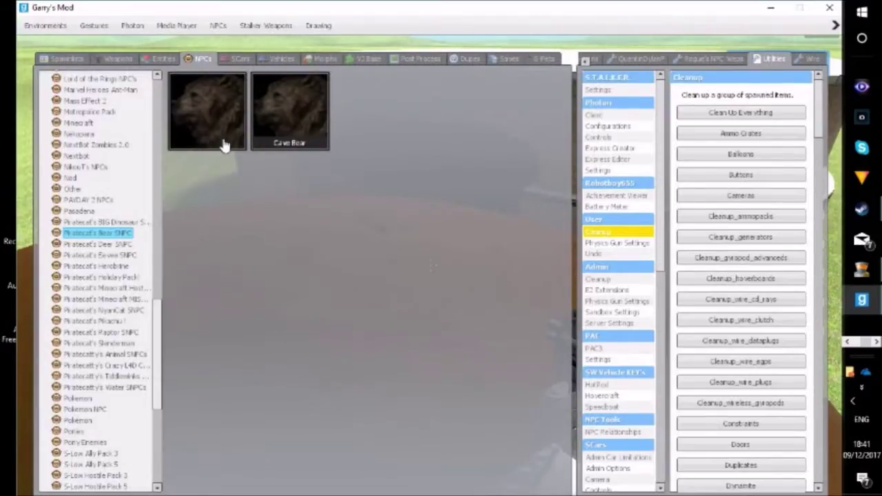
left_click(224, 145)
left_click(431, 265)
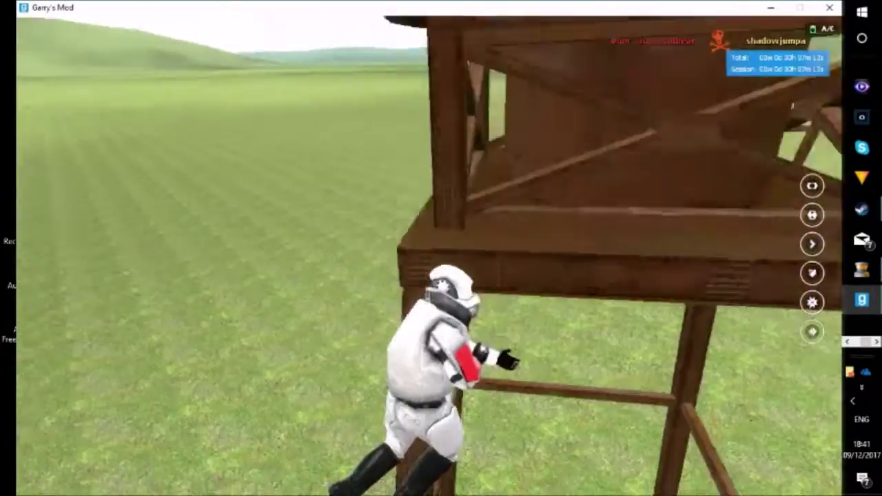
Respawn after the bear kills you, fire the SMG at it, and reopen the bear list
key("space")
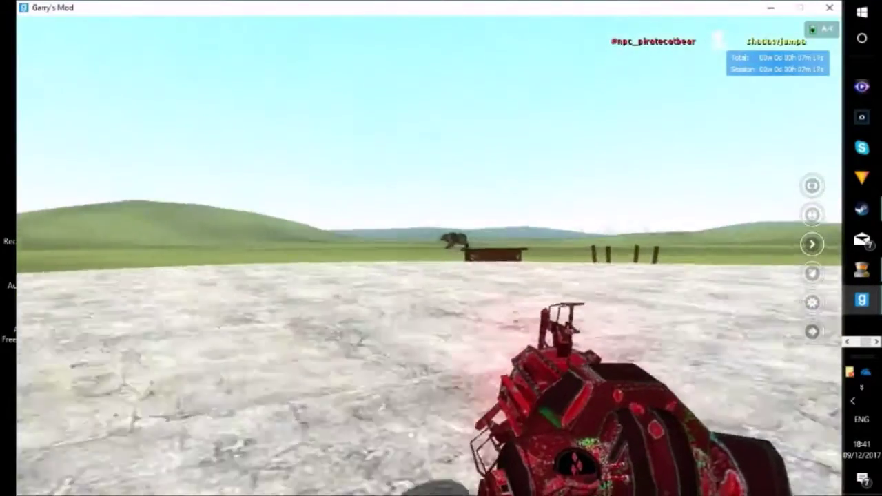
scroll(441, 248, "down", 1)
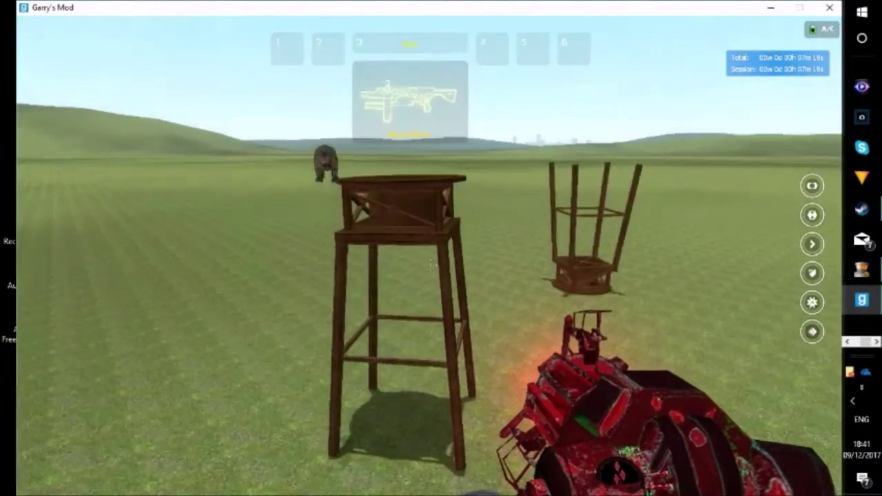
scroll(441, 248, "down", 2)
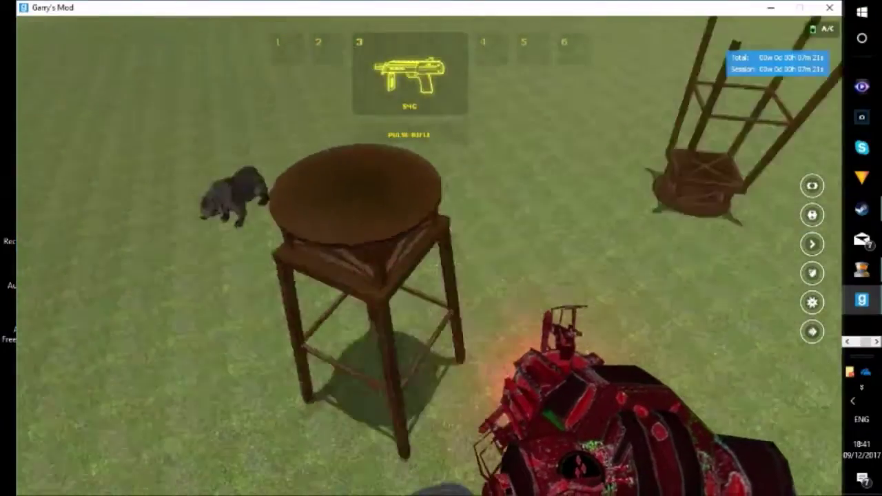
left_click(441, 248)
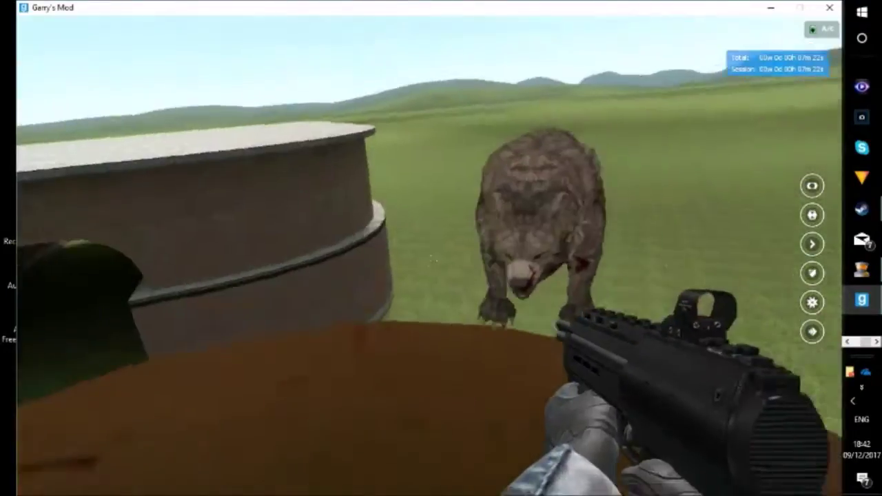
left_click(441, 248)
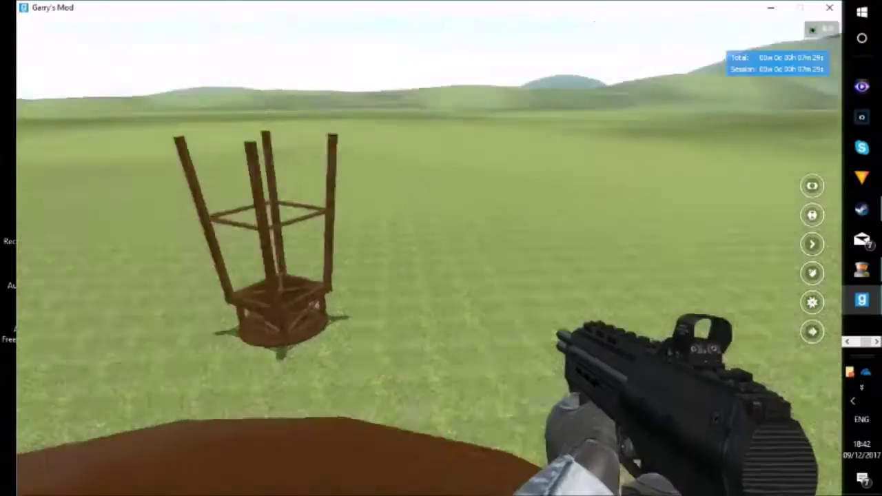
key("q")
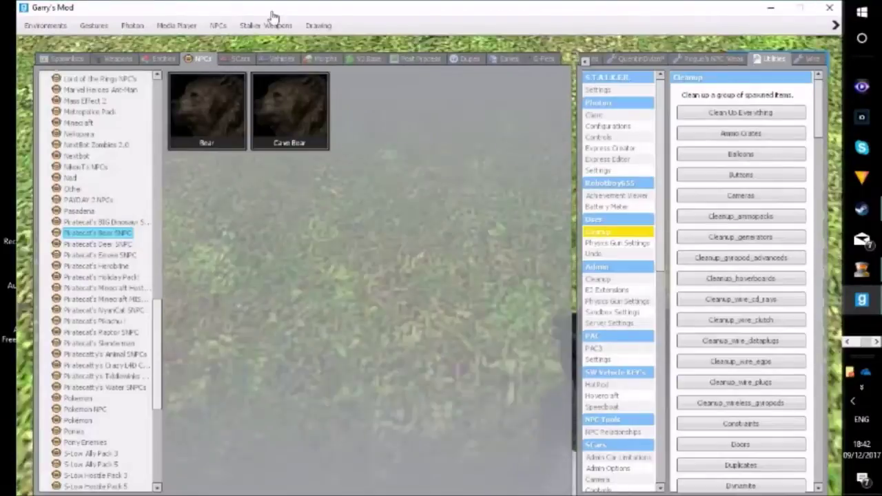
Browse the Chairs, Emergency Vehicles and SCars vehicle categories
key("q")
key("q")
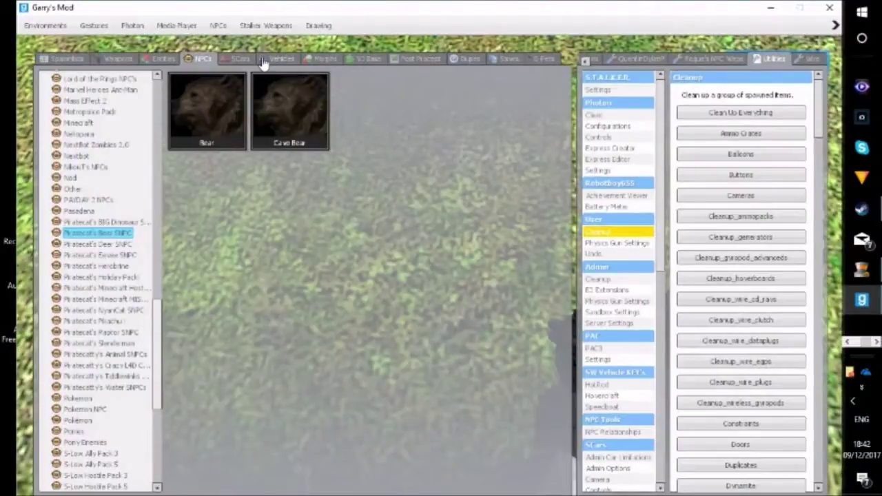
left_click(265, 61)
left_click(74, 89)
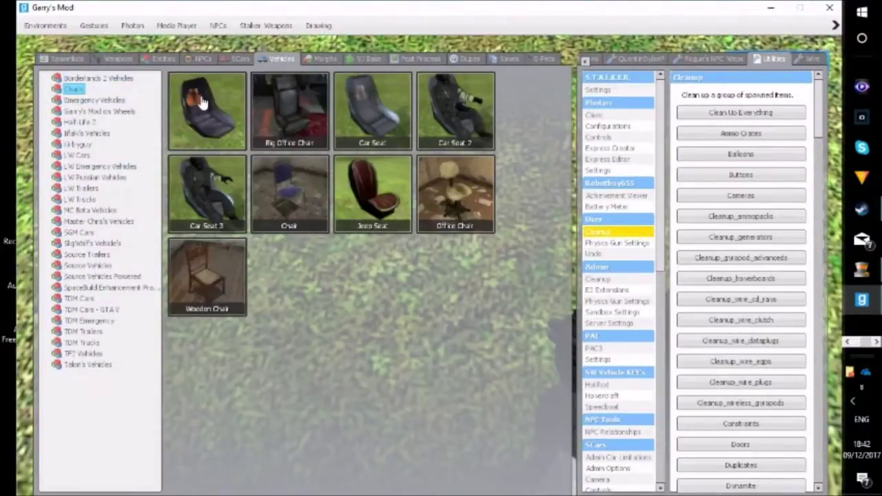
left_click(96, 100)
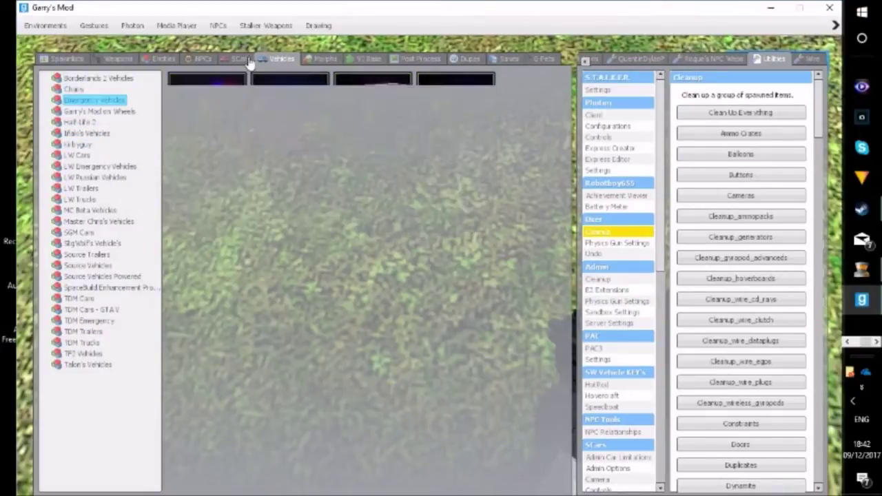
left_click(228, 61)
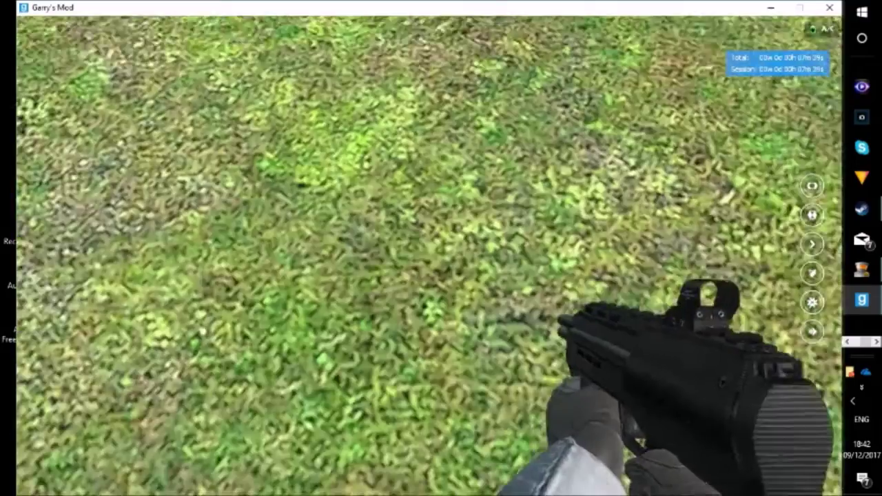
Spawn the red sports car from the Garry's Mod on Wheels vehicles
key("q")
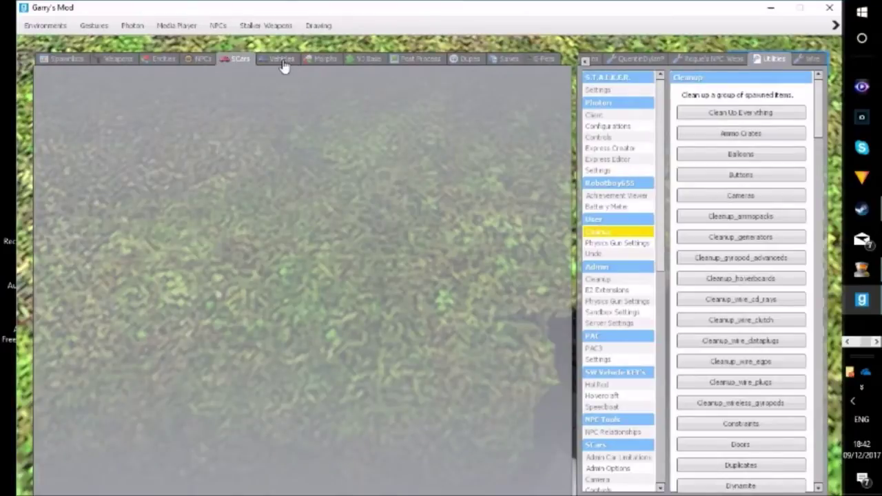
left_click(281, 60)
left_click(84, 122)
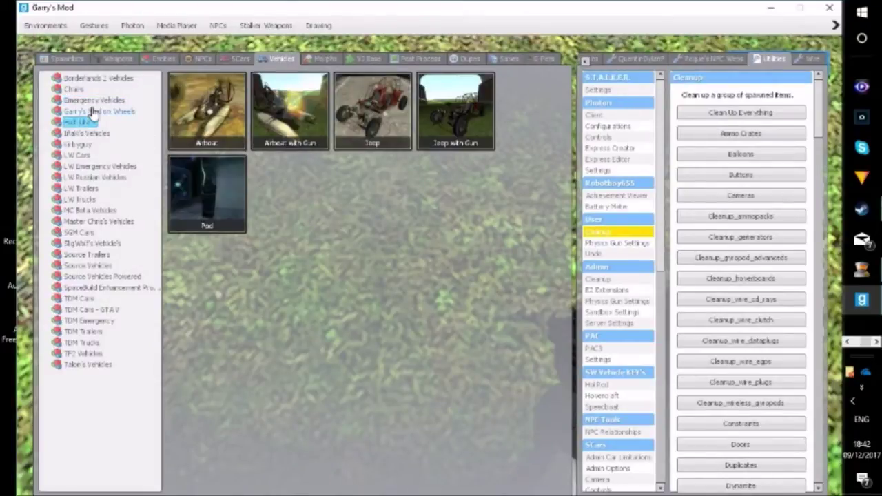
left_click(97, 111)
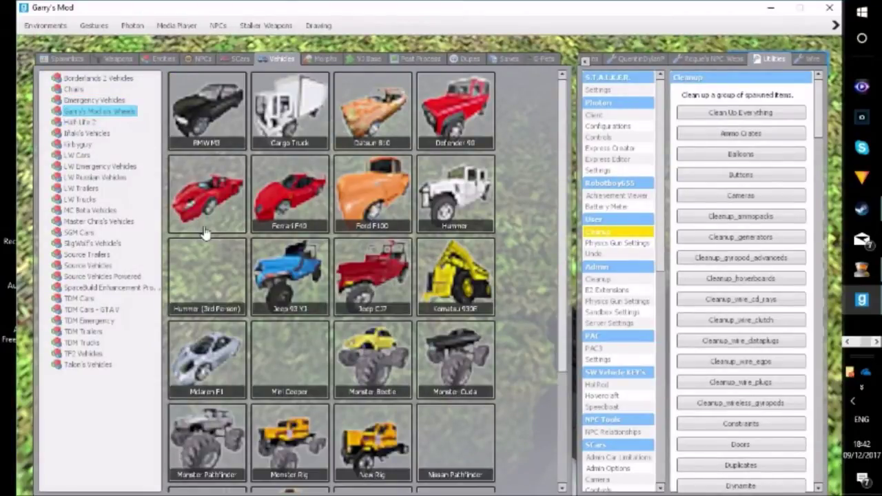
left_click(207, 207)
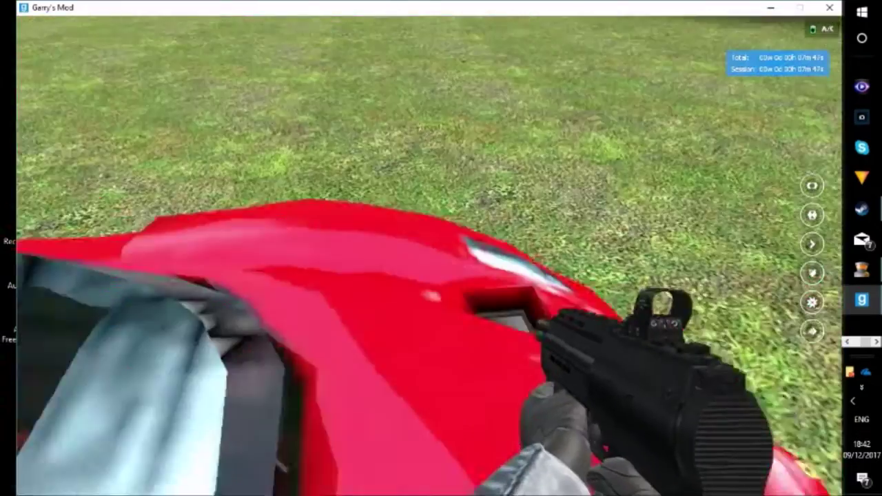
Drive the red car through the tunnel onto the grassland, then exit and fly over the building
key("w")
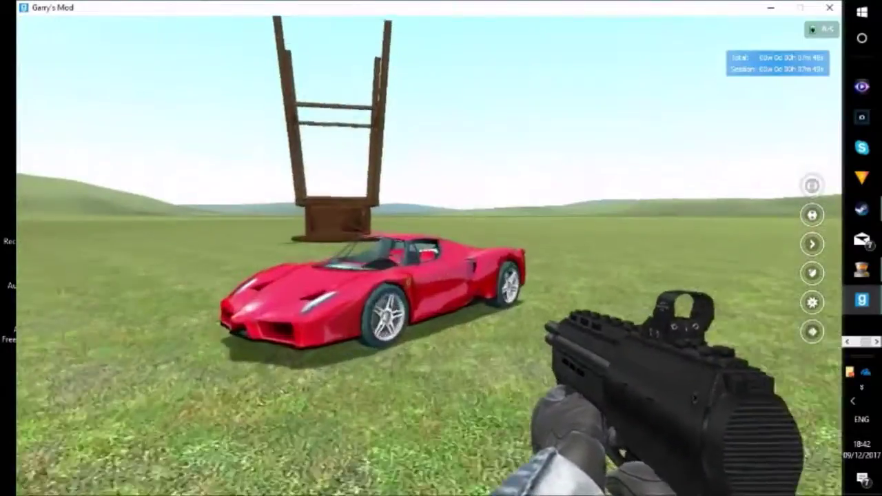
key("e")
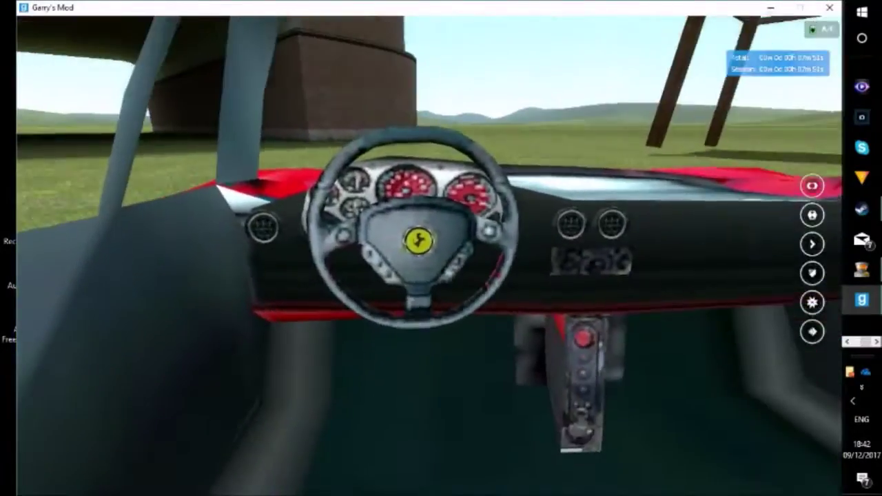
key("e")
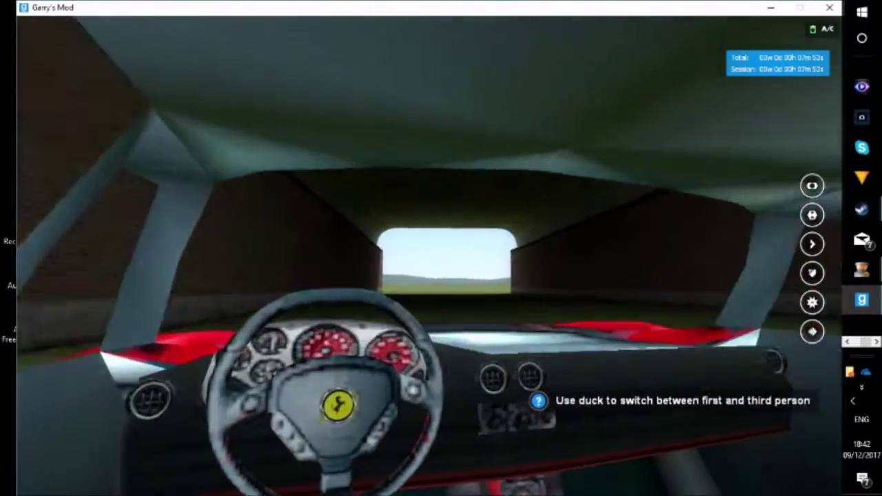
key("w")
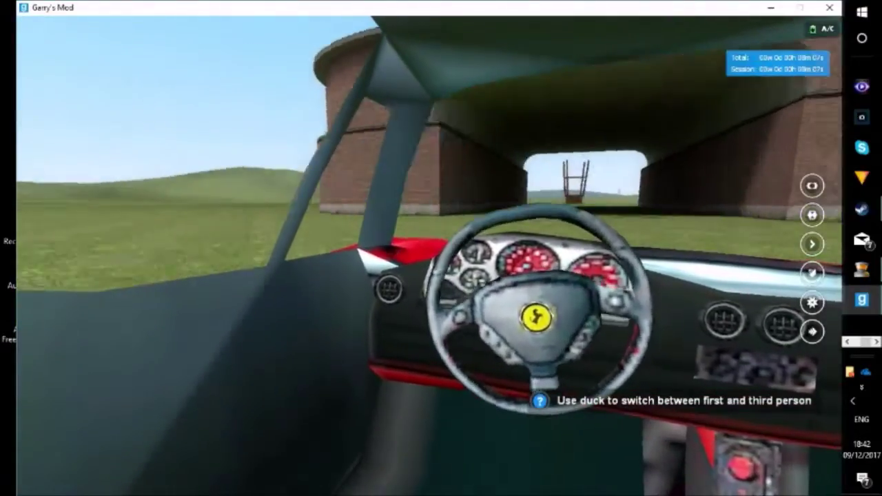
key("e")
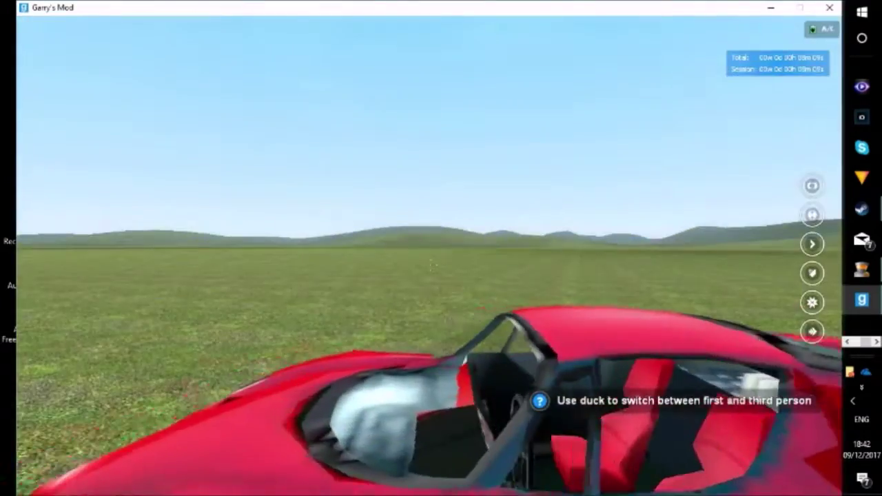
key("w")
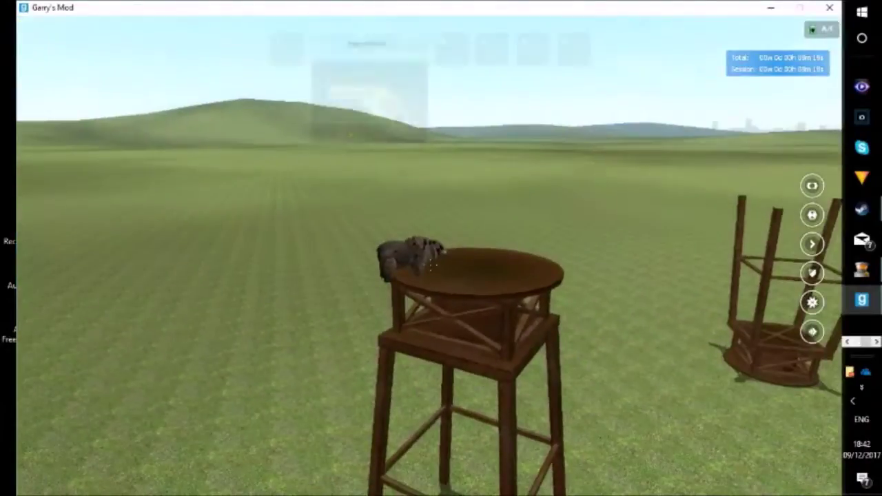
Pull the bear off the wooden tower with the physics gun, then bring up the GoPlay recorder
key("1")
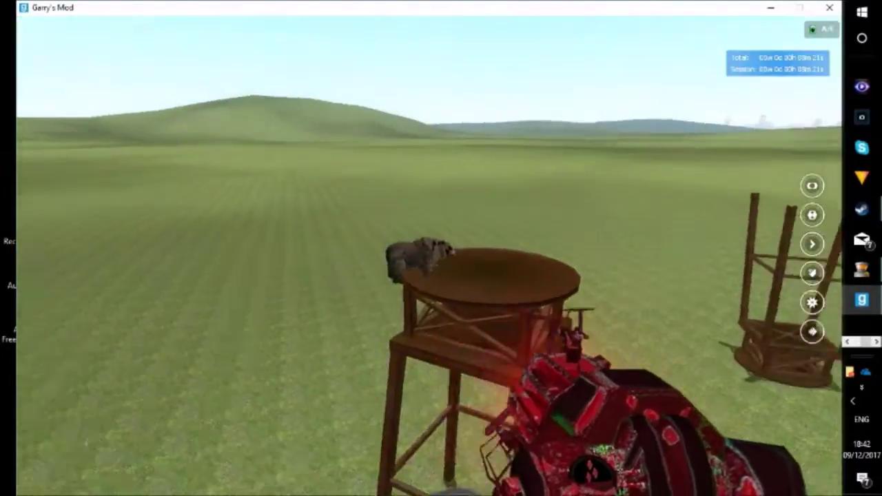
left_click(438, 262)
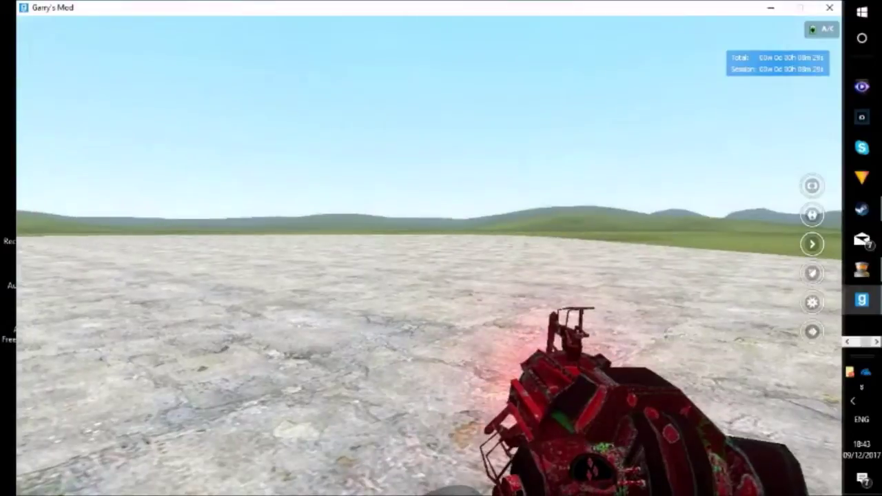
key("q")
left_click(863, 270)
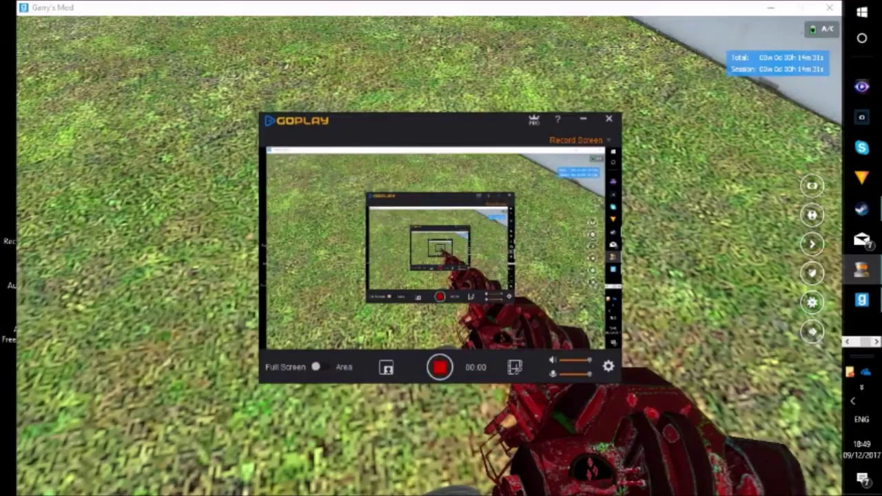
Equip the SMG, walk to the concrete barriers, and spawn a Spinosaurus there
key("alt+Tab")
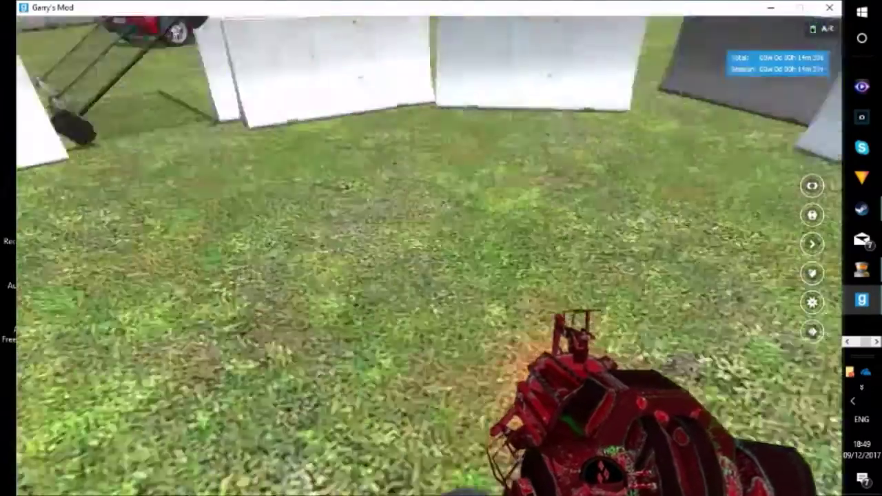
scroll(441, 248, "down", 2)
left_click(441, 248)
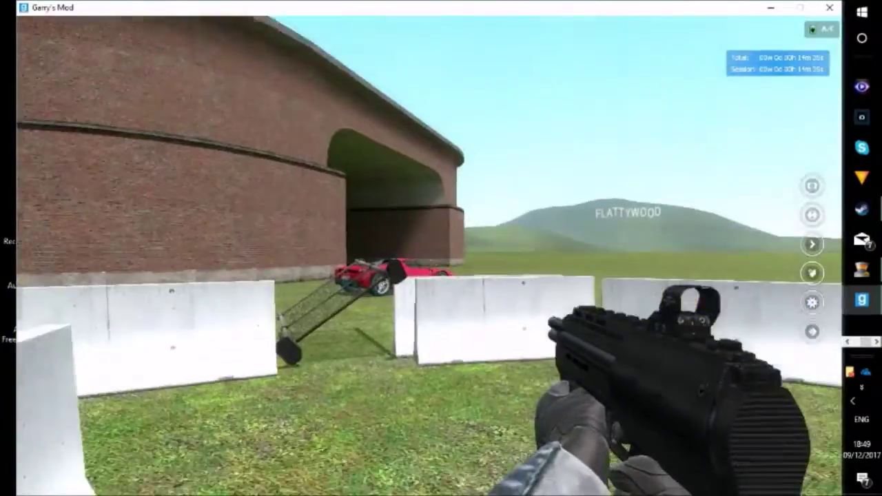
key("w")
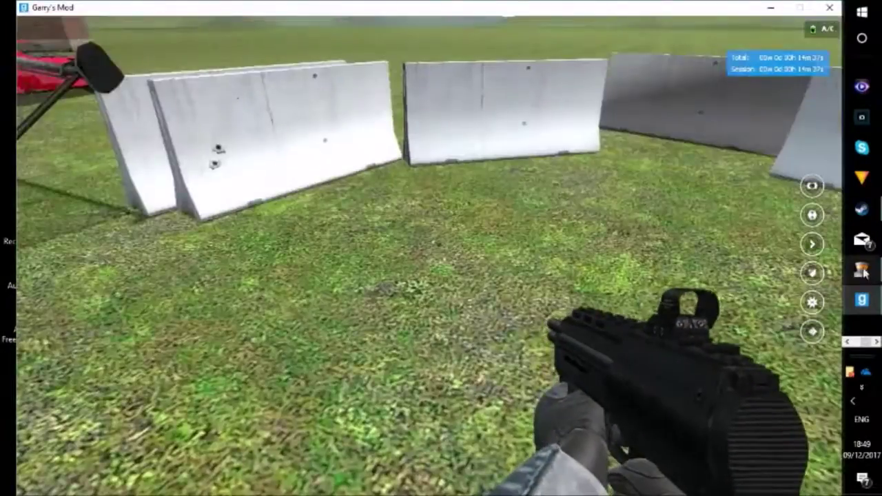
key("q")
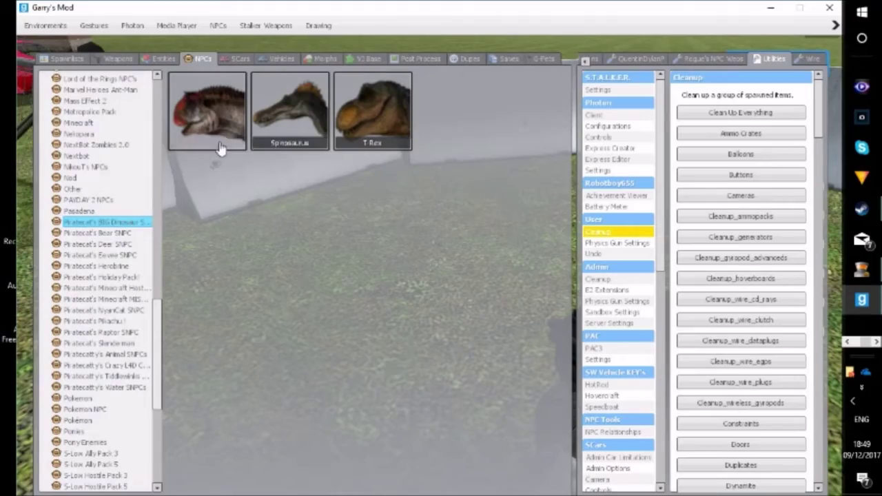
left_click(293, 141)
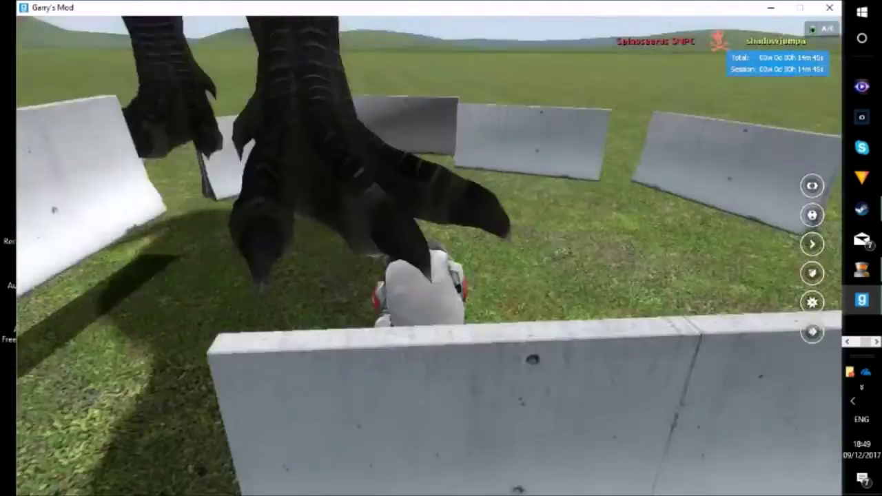
Respawn, undo the Spinosaurus with Z, and walk back to reopen the NPC list
key("space")
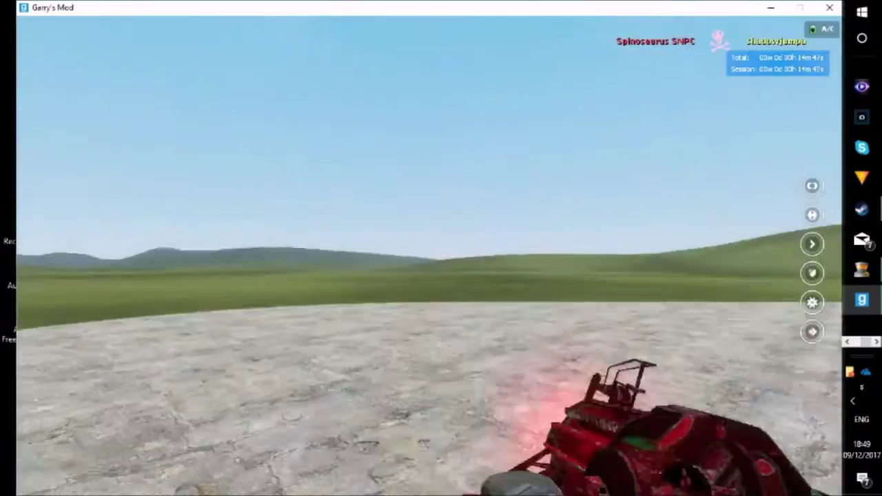
scroll(441, 248, "down", 1)
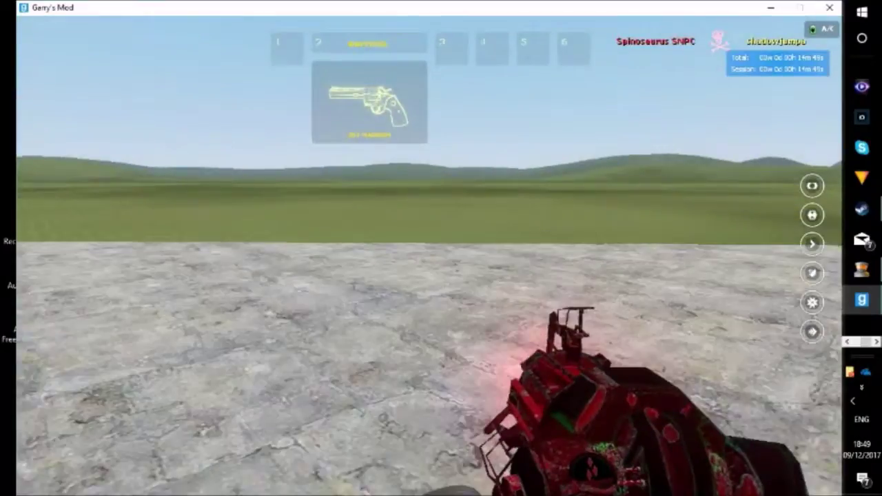
key("z")
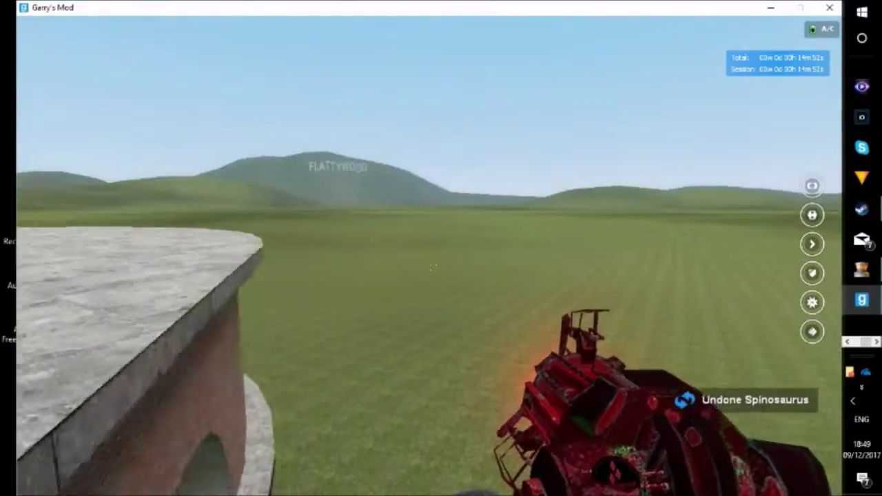
key("w")
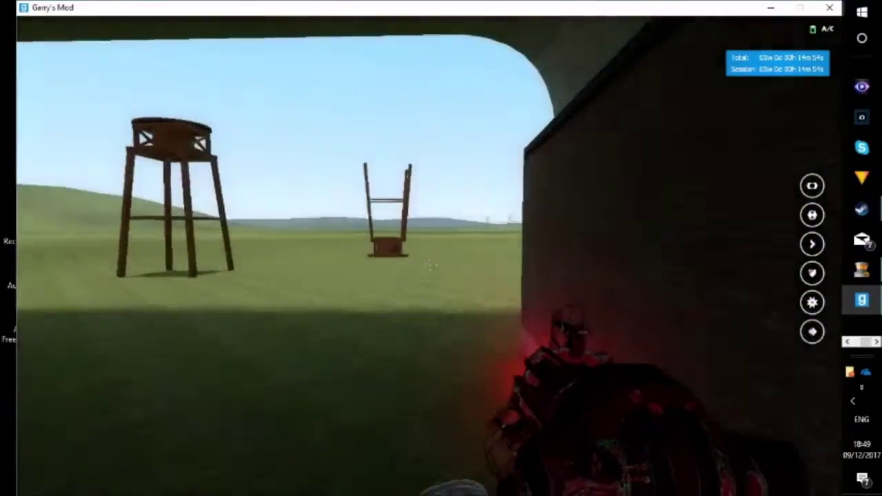
key("w")
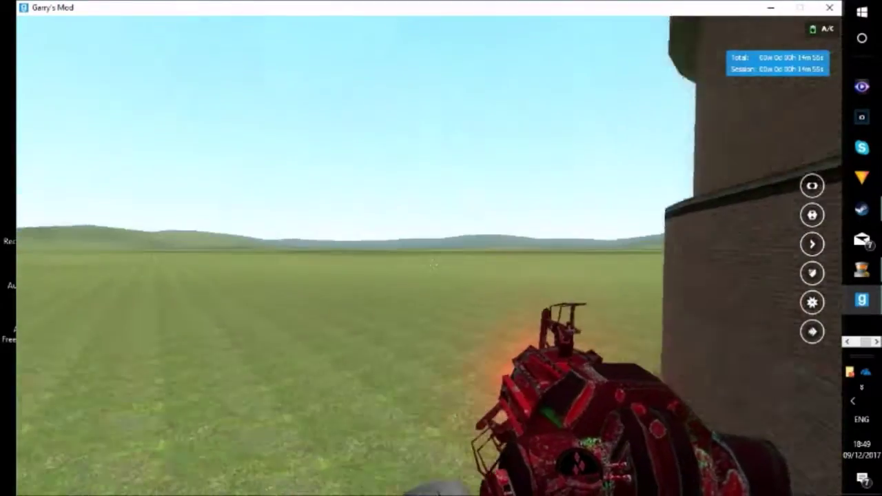
key("w")
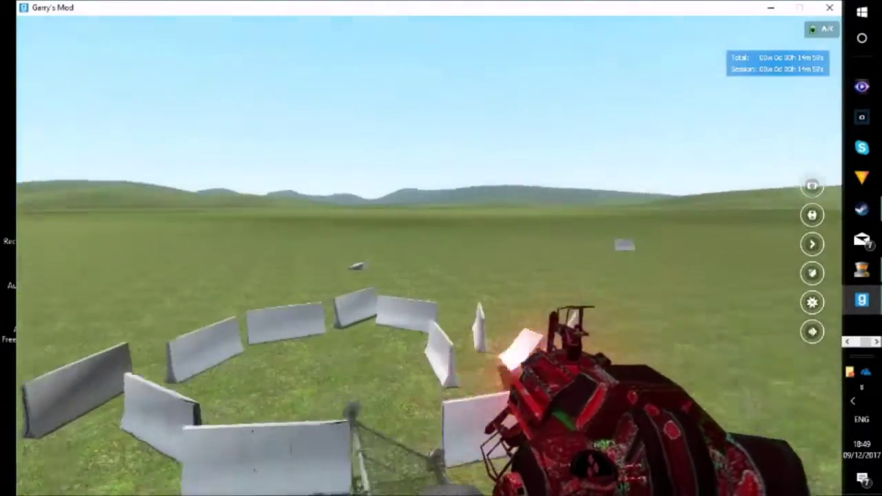
key("q")
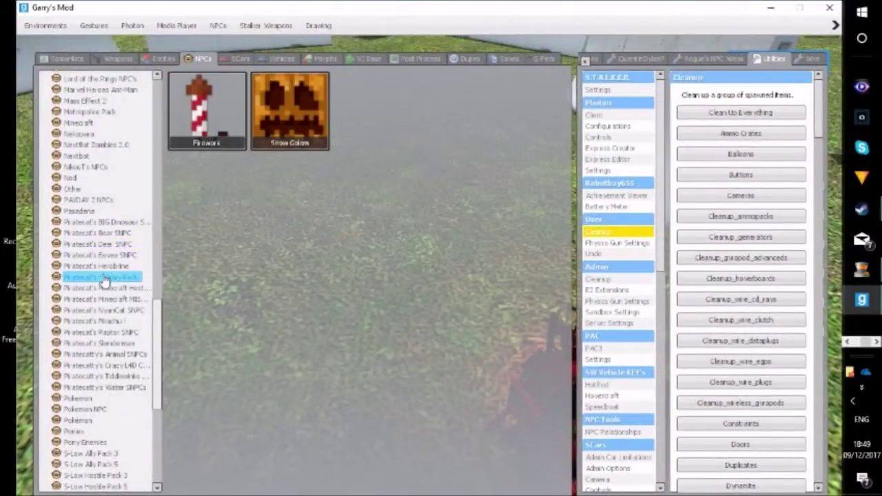
Spawn a Piratecat Raptor SNPC, shoot it dead with the SMG, and reopen the Slenderman list
left_click(83, 333)
left_click(193, 142)
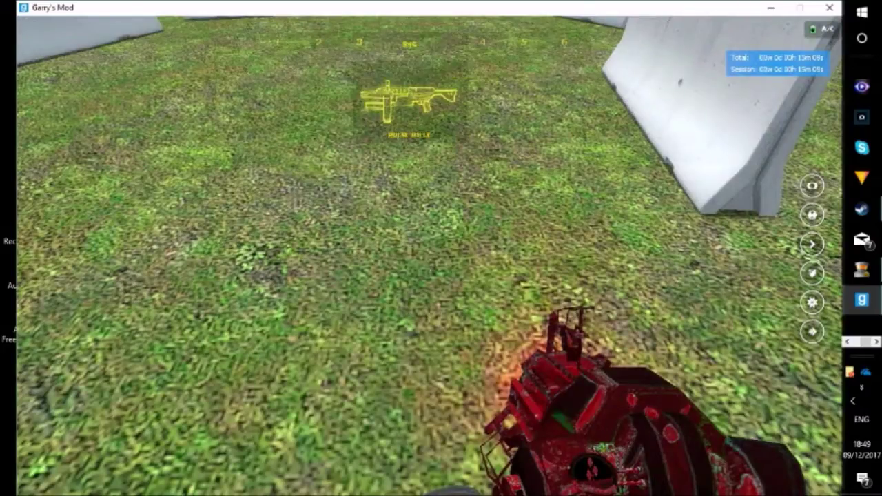
scroll(441, 248, "down", 1)
key("q")
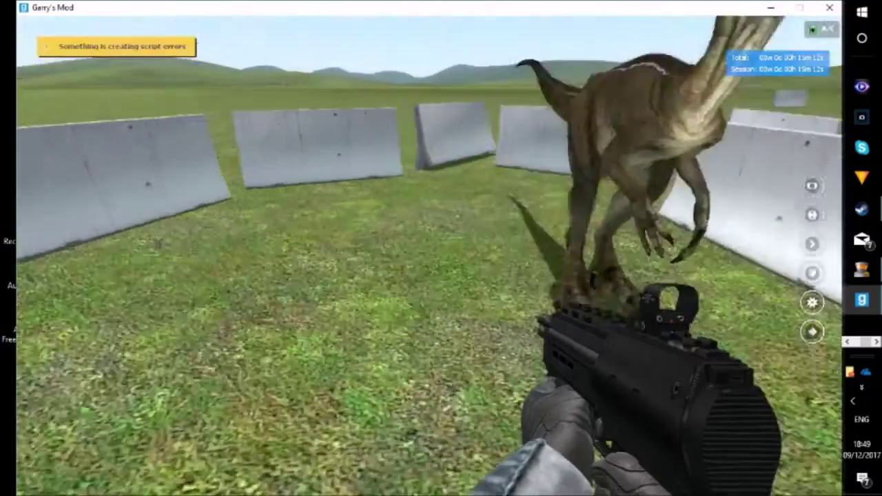
left_click(441, 248)
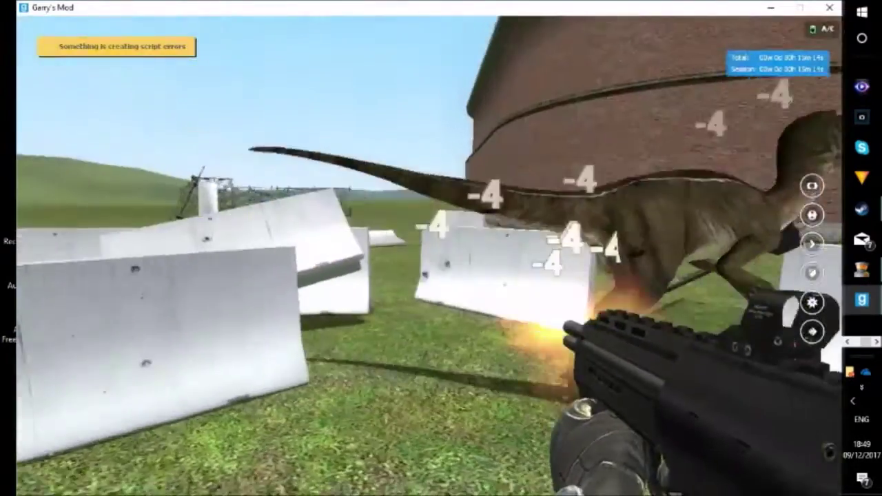
left_click_drag(441, 248, 441, 248)
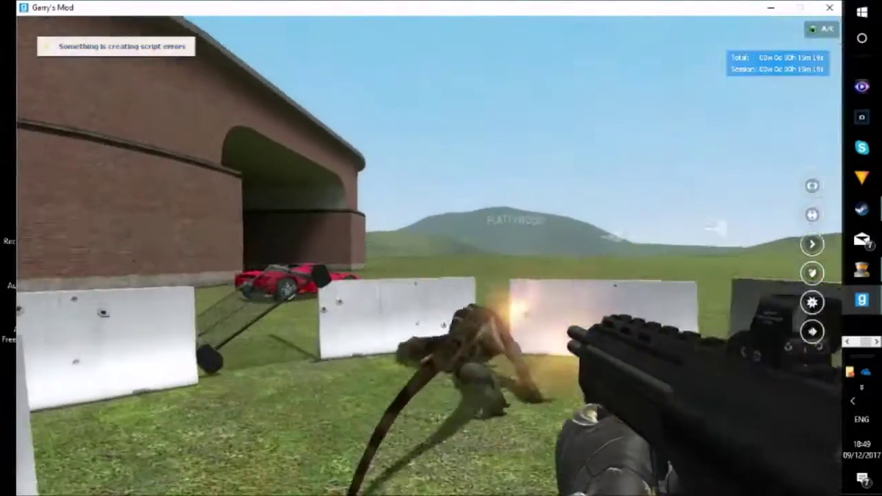
left_click_drag(441, 248, 441, 248)
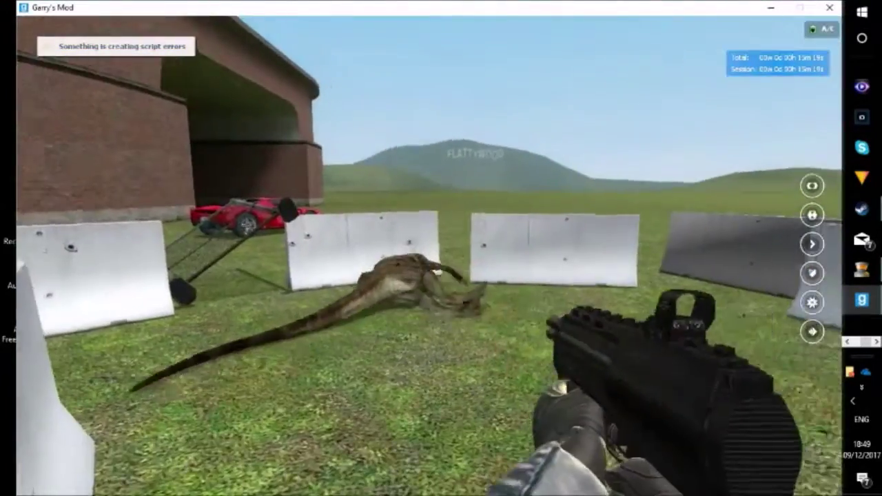
key("q")
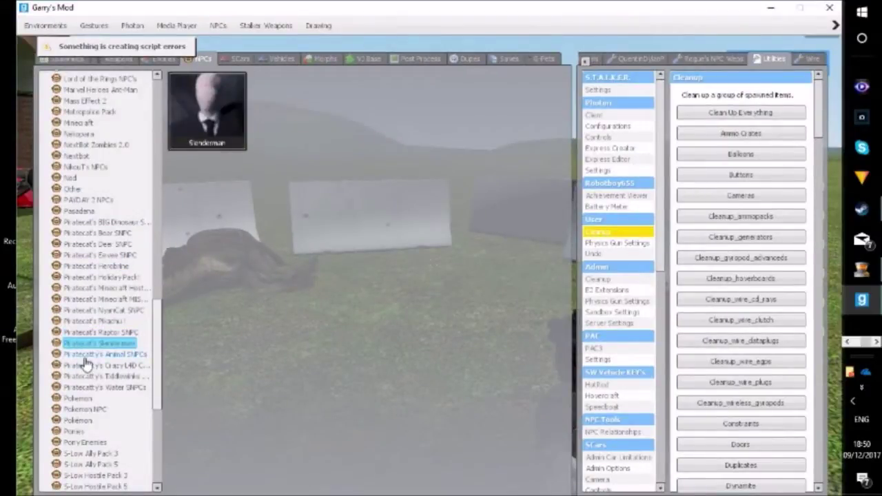
Spawn a lioness from Piratecatty's Animal SNPCs inside the arena
left_click(124, 355)
key("q")
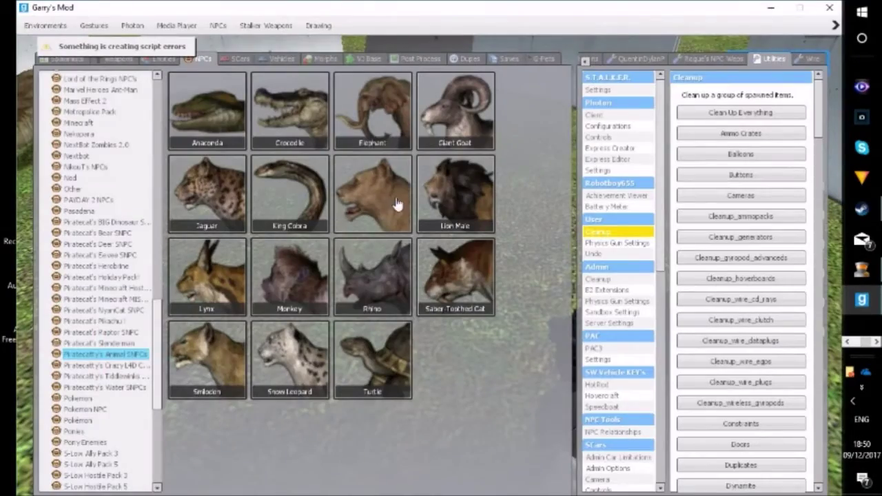
left_click(381, 216)
Fire the SMG repeatedly at the lioness and other animals, then reopen the spawn list
left_click(441, 248)
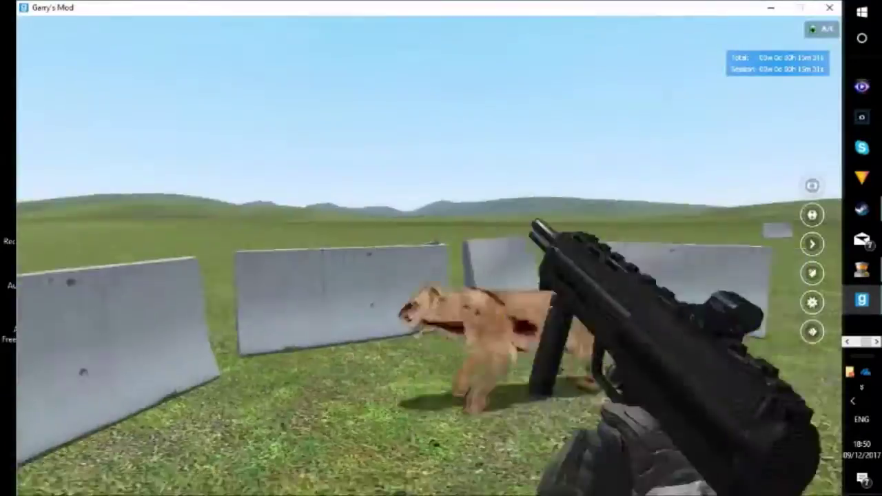
left_click(441, 248)
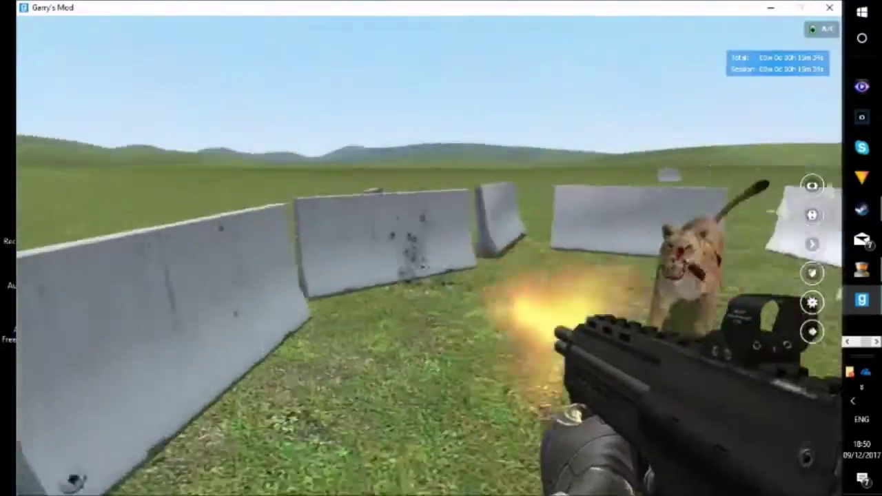
left_click(441, 248)
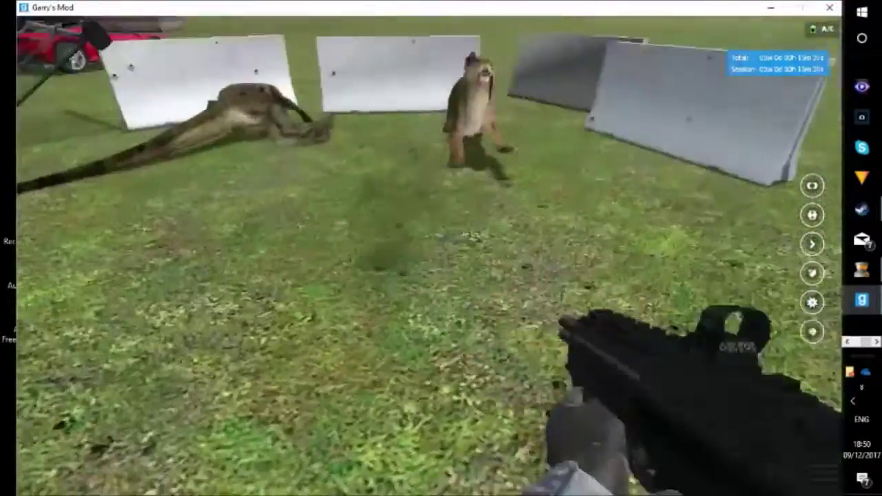
left_click(441, 248)
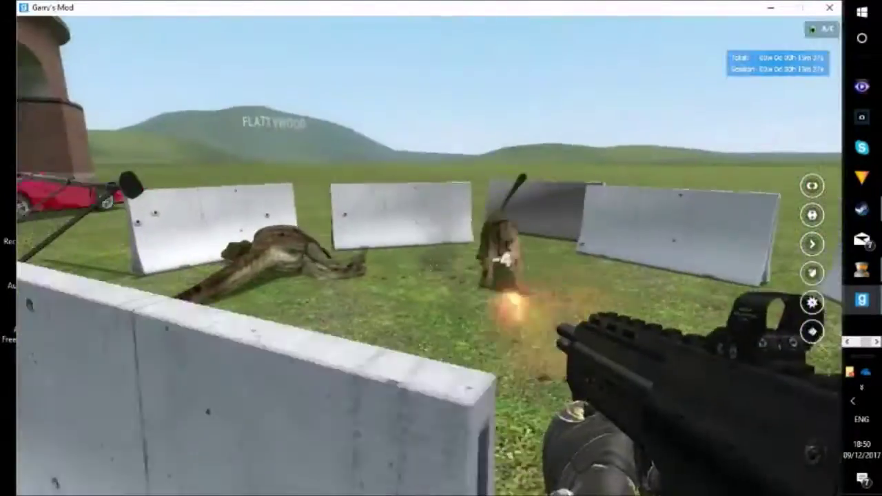
left_click(441, 248)
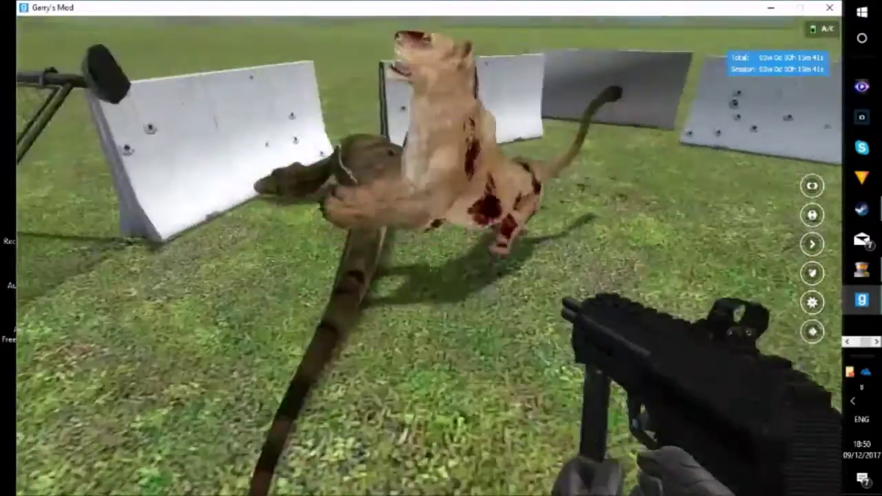
left_click(441, 248)
key("q")
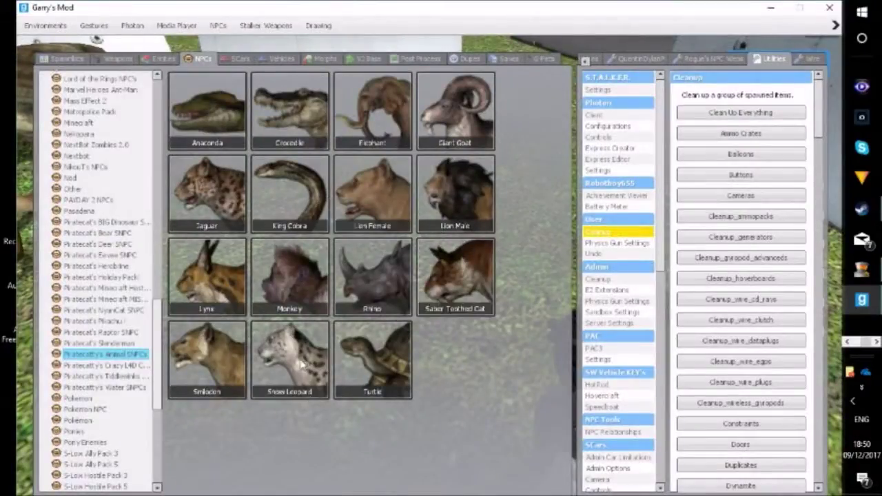
Spawn a King Cobra, fire the SMG at it, then blast it with the shotgun
left_click(281, 217)
left_click(441, 248)
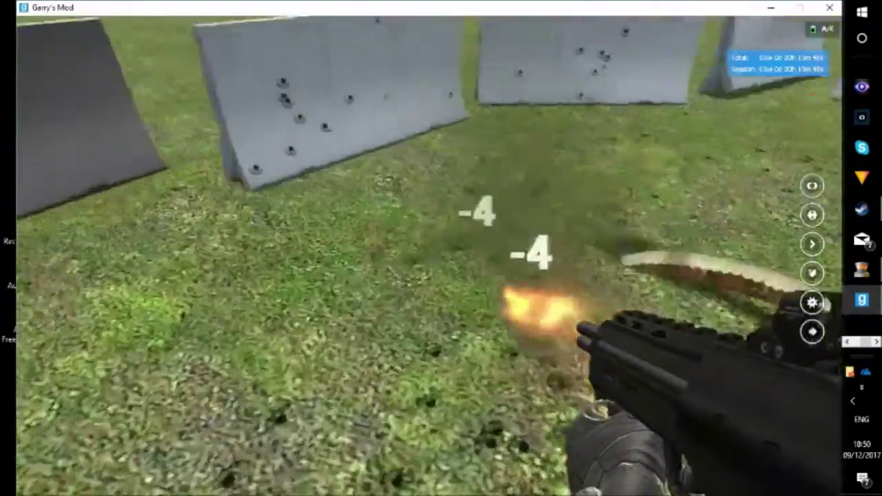
left_click(441, 248)
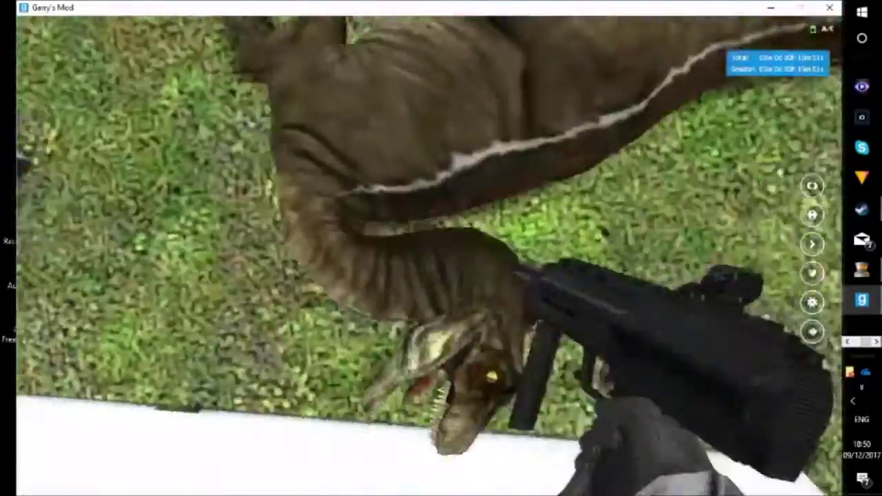
left_click(441, 248)
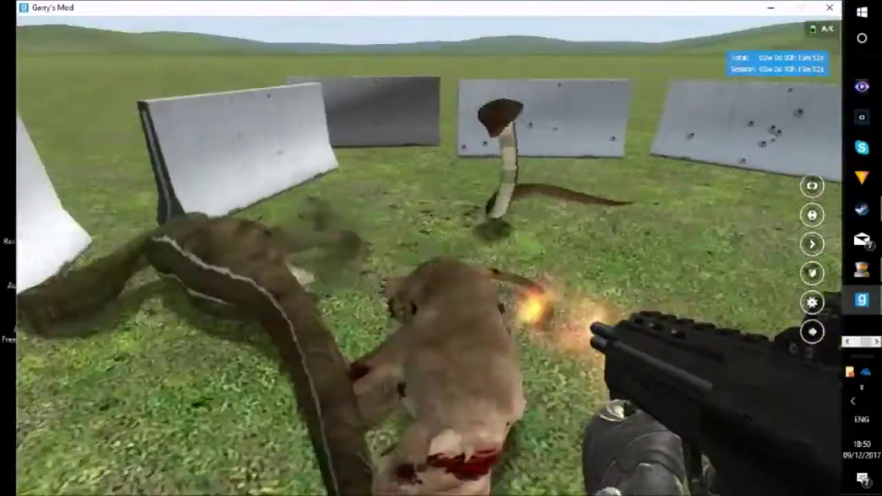
left_click(441, 248)
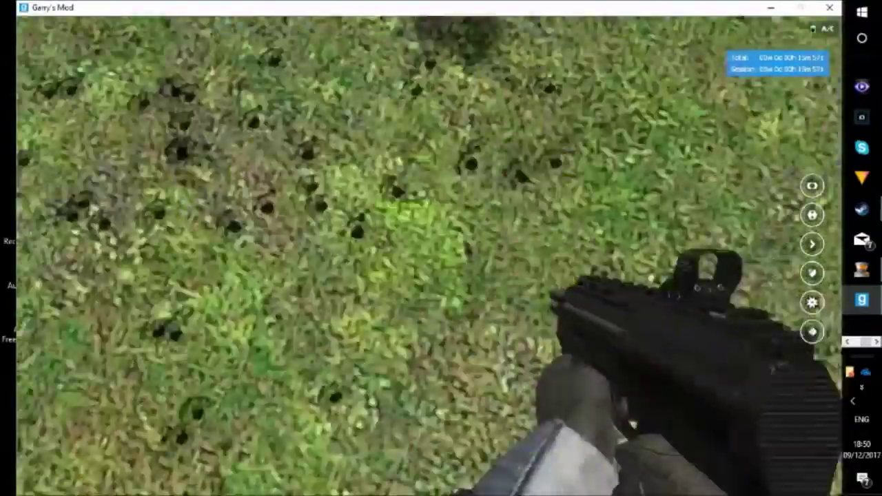
left_click(441, 248)
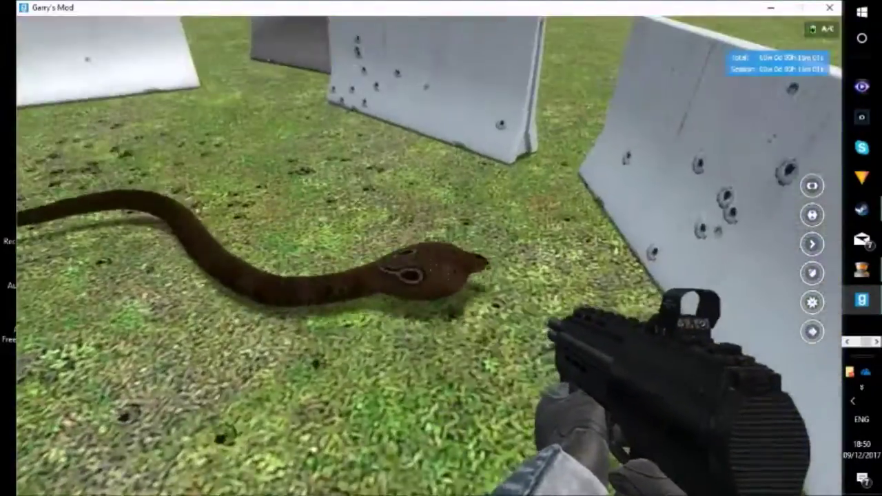
scroll(441, 248, "down", 1)
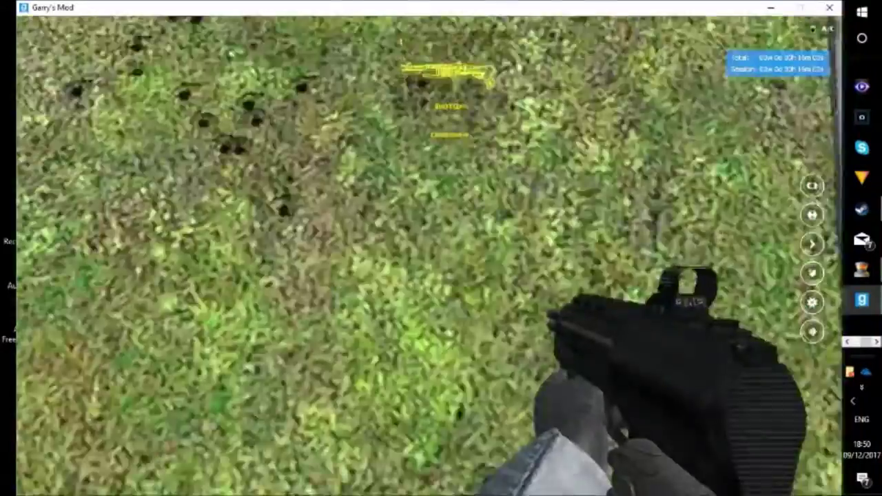
left_click(441, 248)
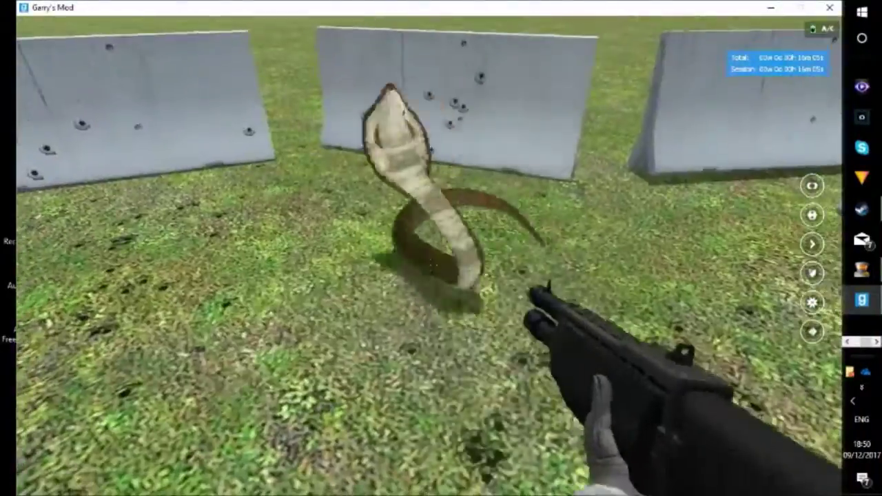
left_click(441, 248)
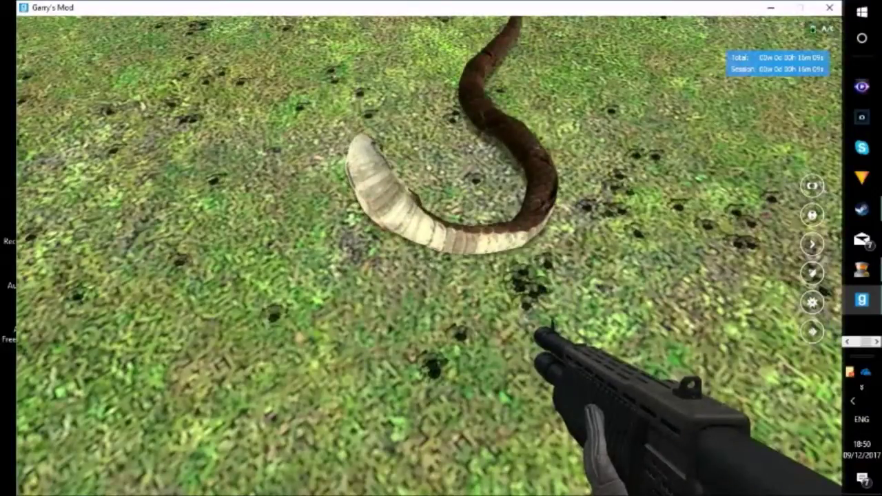
Show Piratecat's Slenderman NPC category in the spawn list, then equip another weapon from slot 3
key("q")
left_click(88, 343)
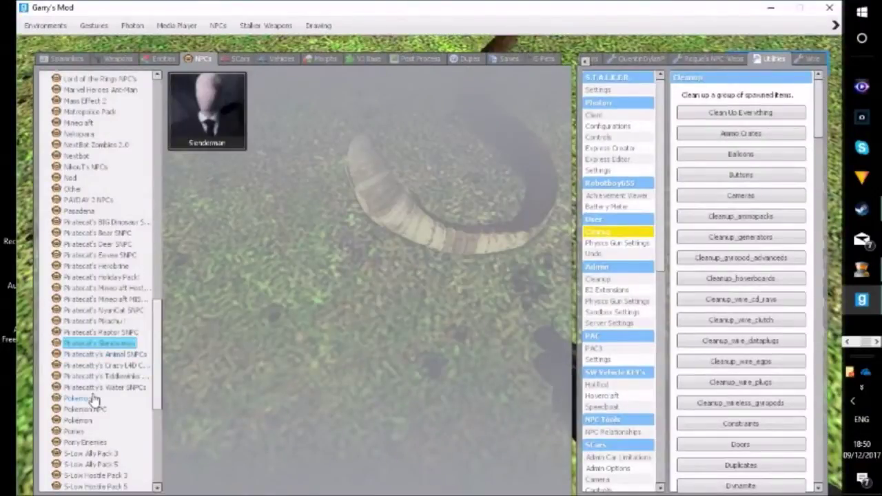
key("q")
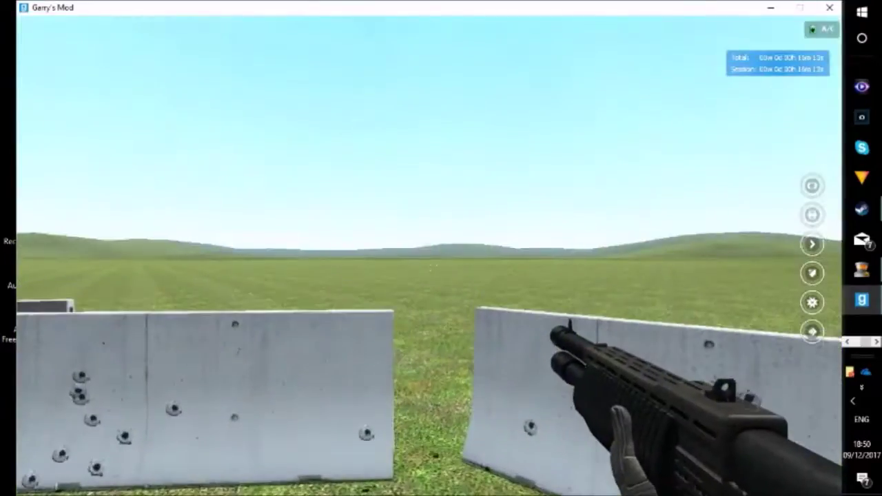
key("q")
key("q")
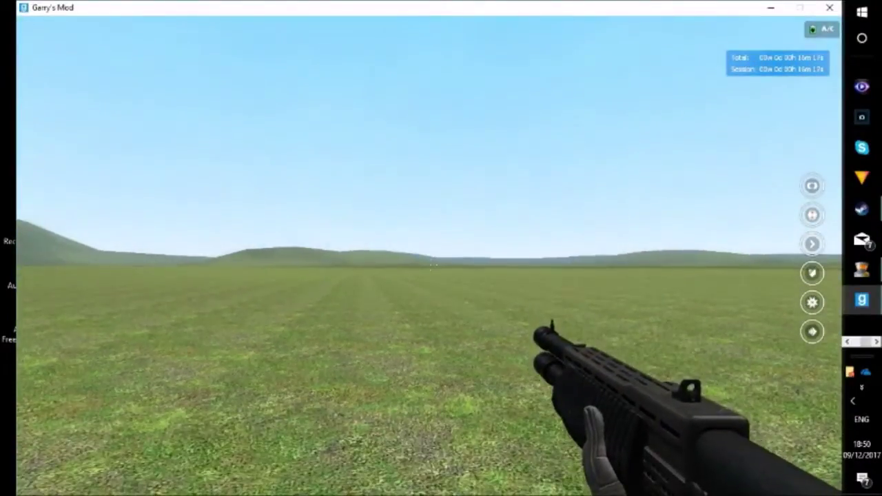
key("3")
left_click(430, 263)
Spawn Slenderman from the spawn list and start firing the AR2
key("q")
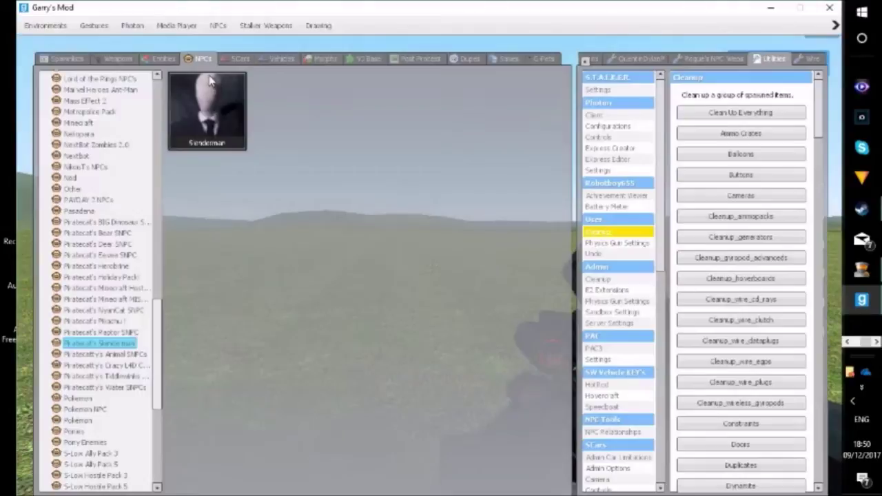
key("q")
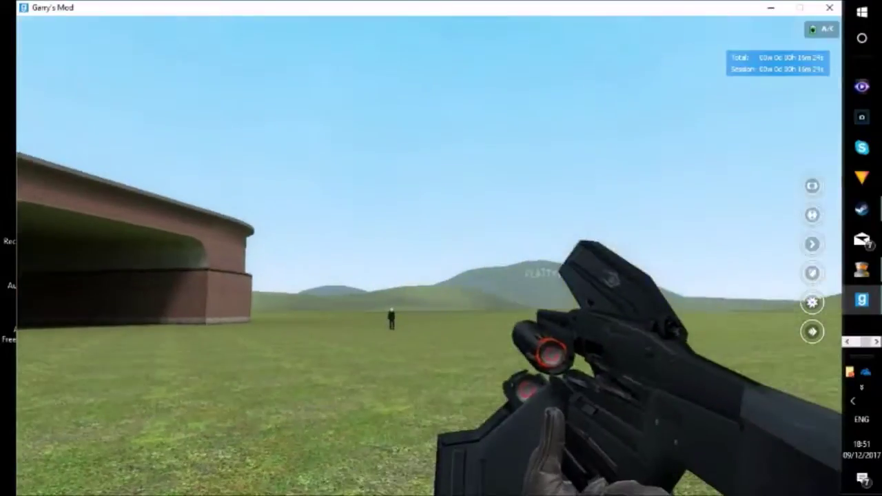
left_click(441, 248)
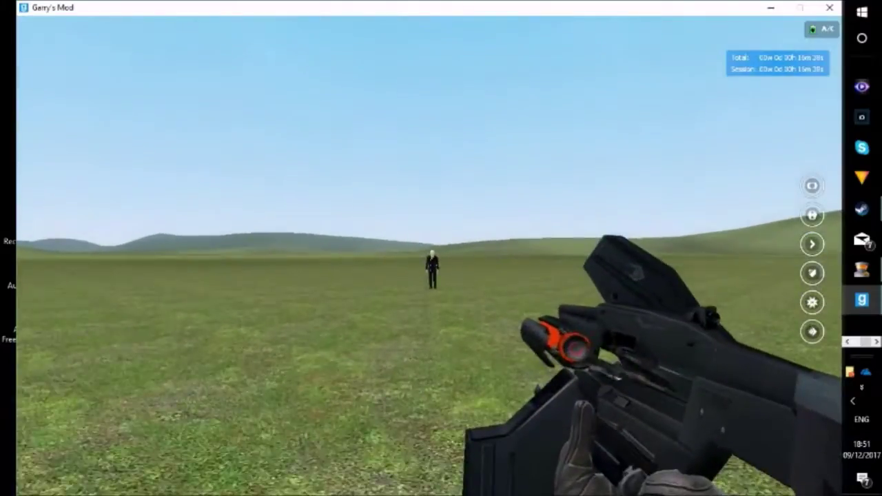
Shoot the distant Slenderman, then walk closer and launch an energy ball at him
left_click(441, 248)
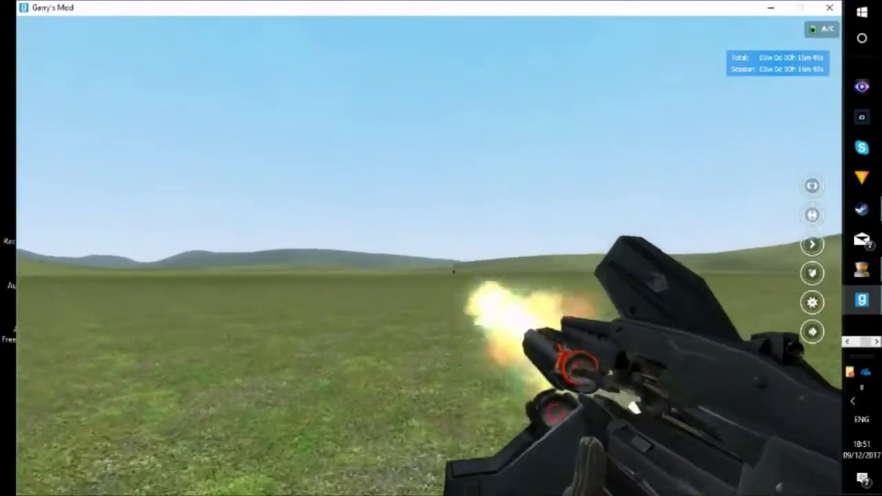
left_click(441, 248)
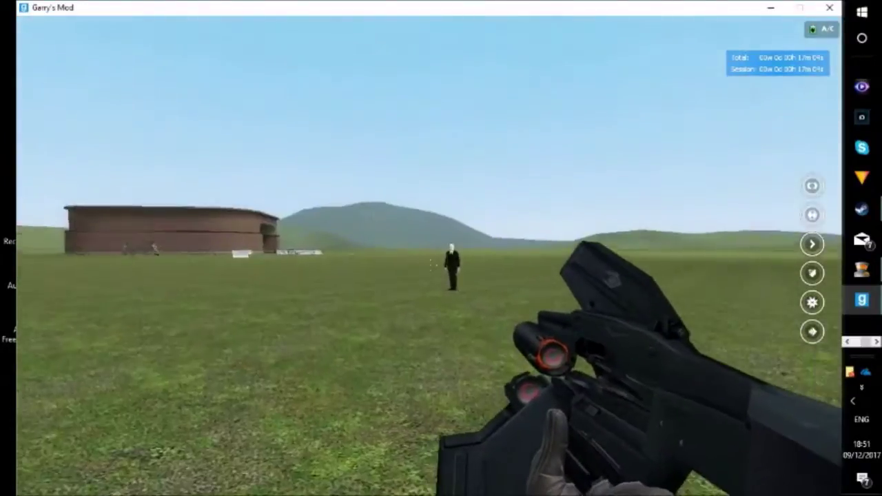
key("w")
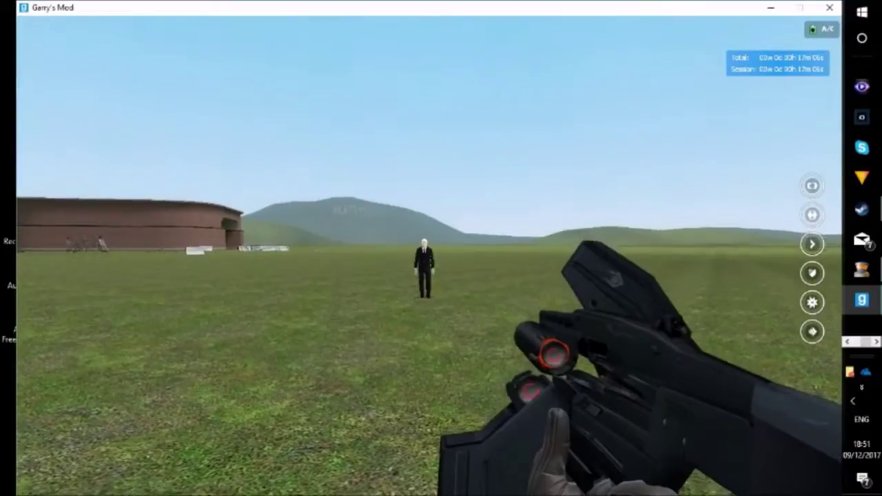
right_click(429, 255)
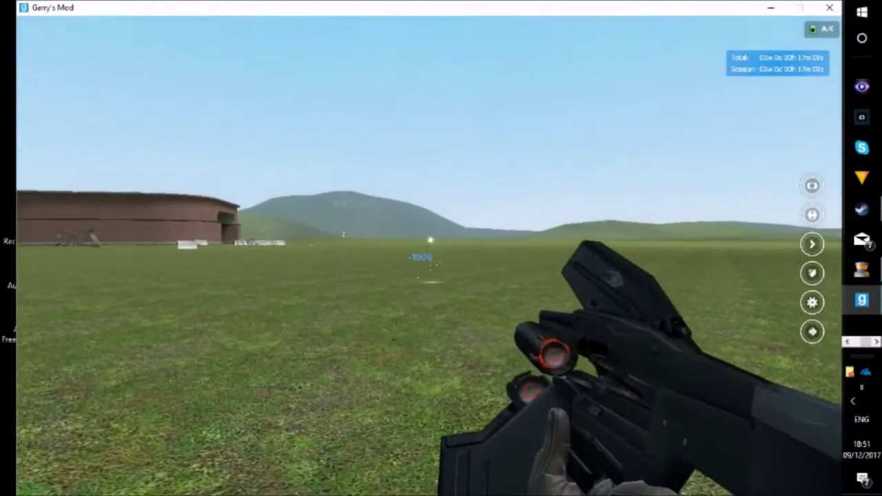
Switch weapons from the crossbow in slot 4 to the RPG in slot 5
key("4")
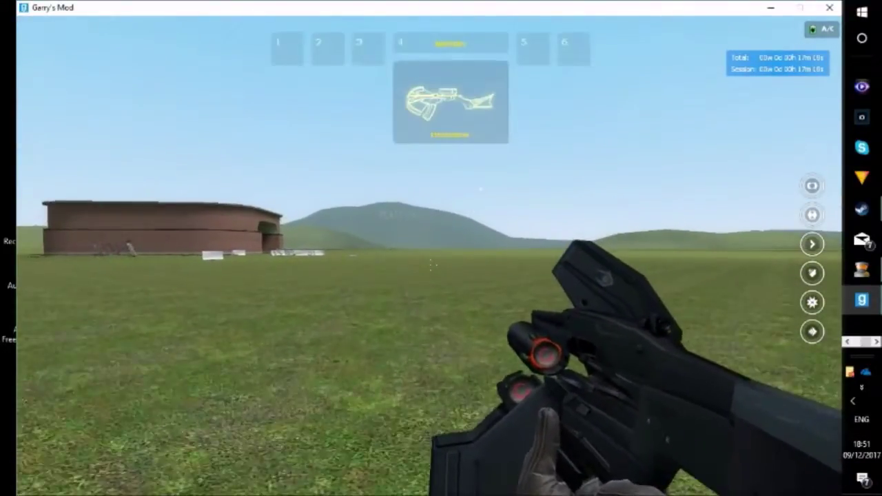
left_click(431, 265)
key("5")
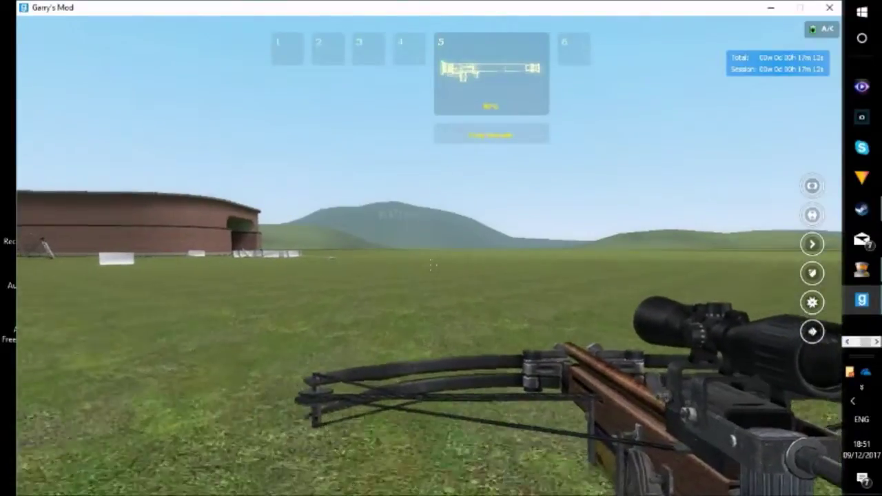
left_click(432, 265)
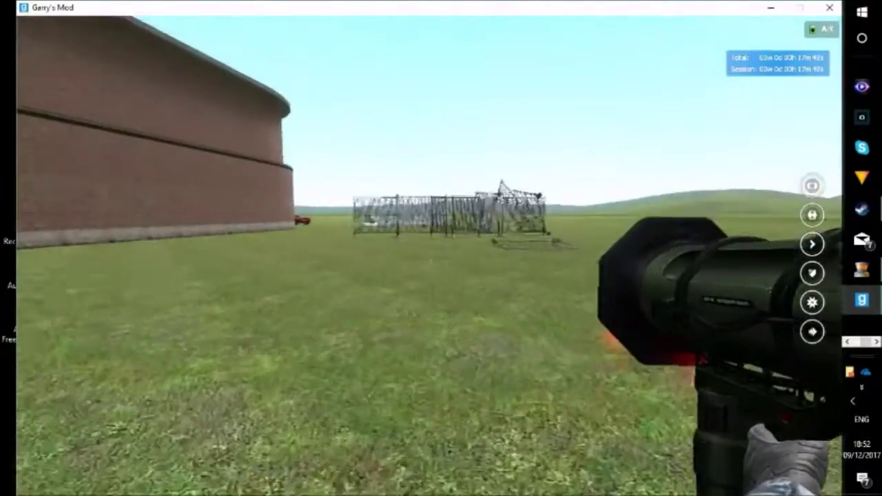
Undo the spawned Slenderman NPC, leaving empty grassland
key("q")
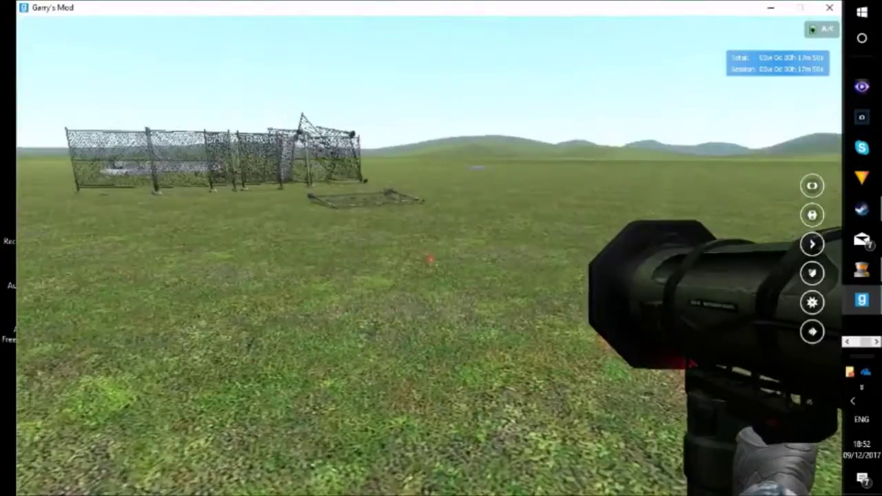
key("q")
key("q")
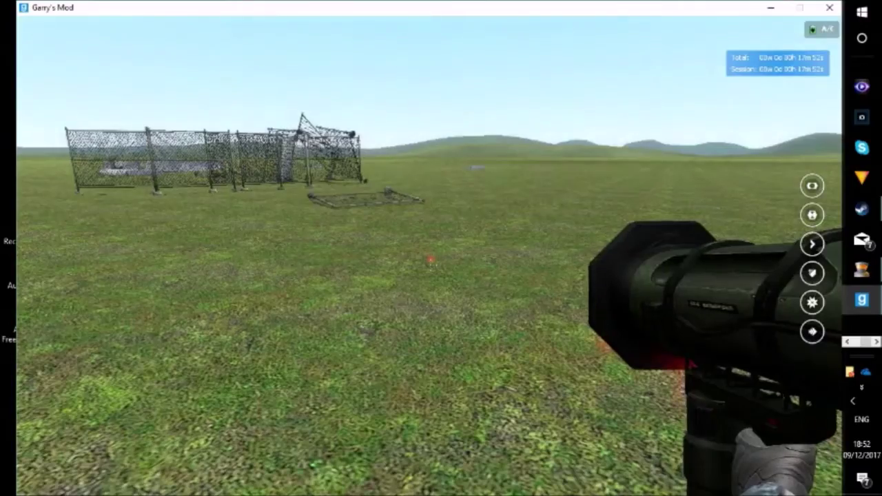
key("q")
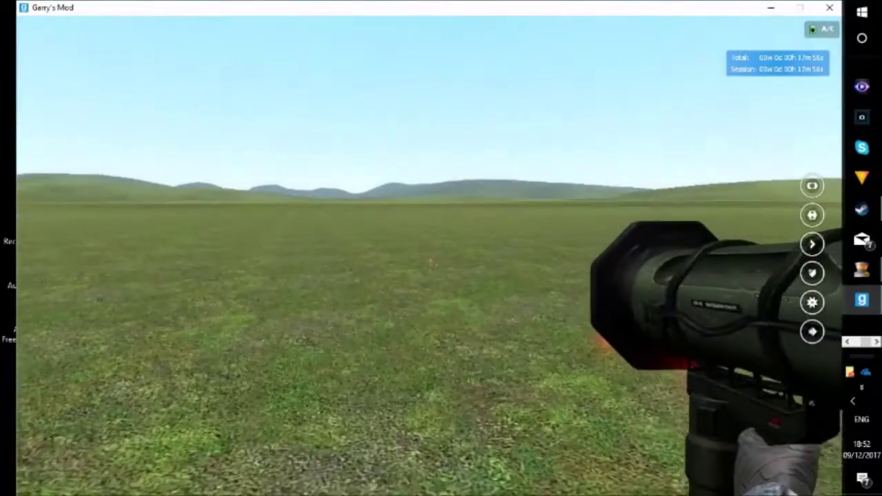
key("q")
key("z")
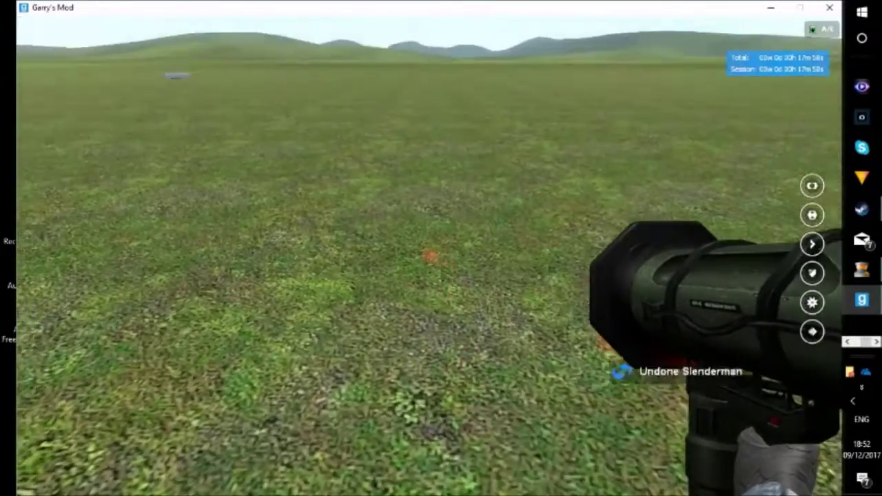
Show the spawn menu's Weapons list with CS:S weapons like AK47, AWP and Desert Eagle
key("q")
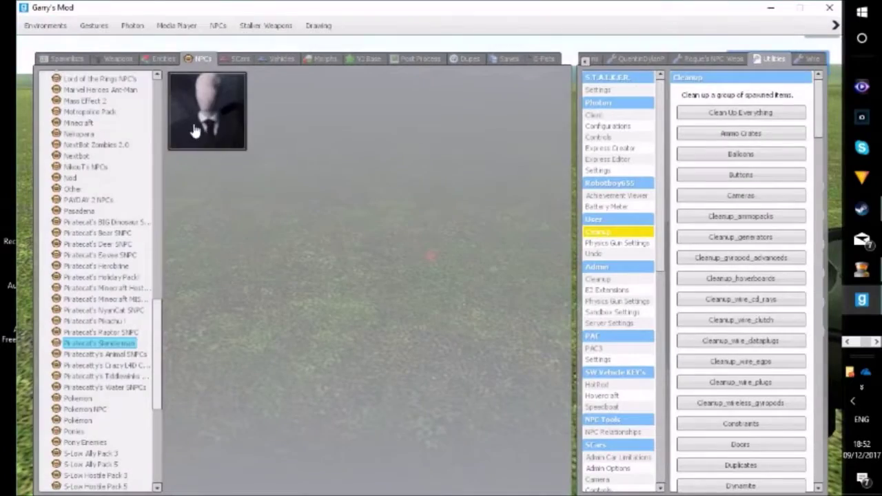
key("q")
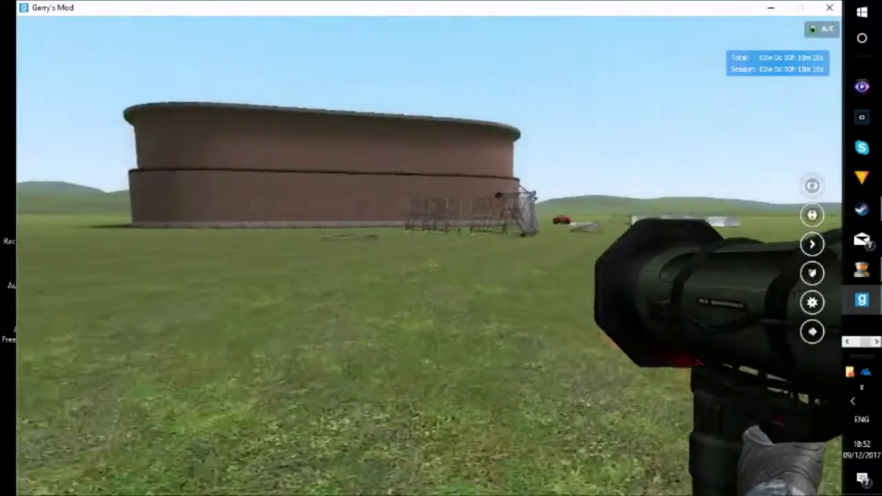
key("q")
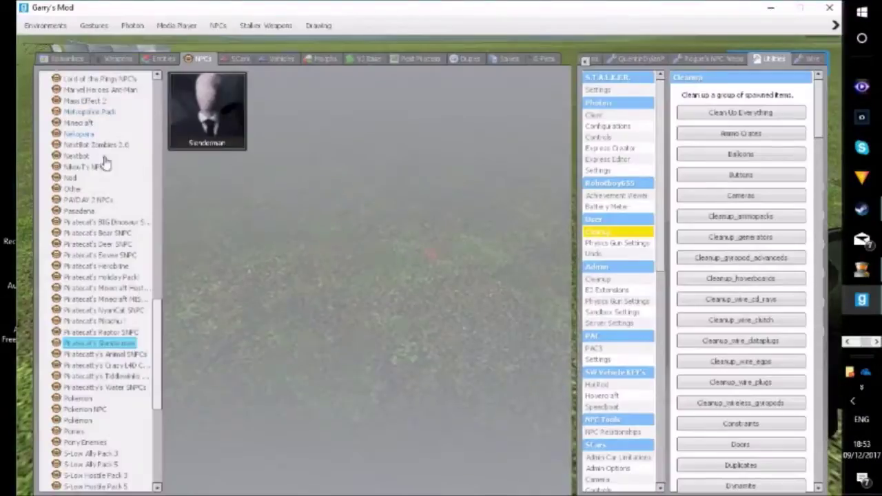
left_click(121, 59)
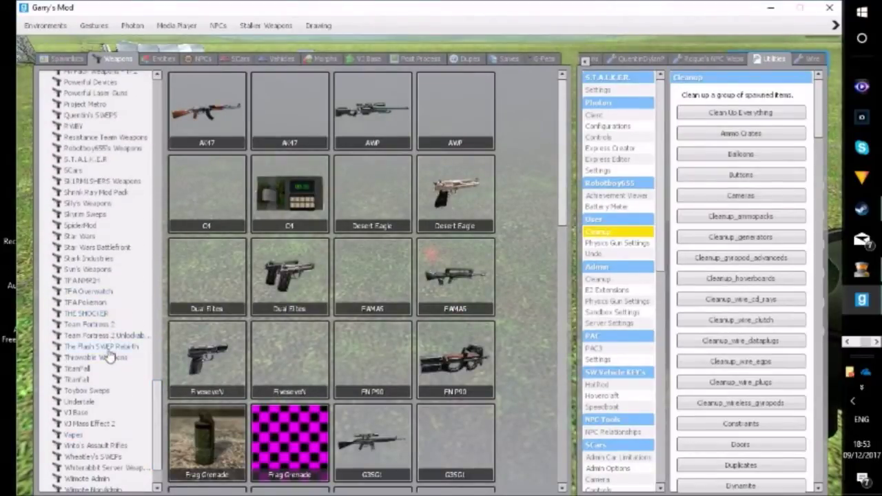
Equip Black Flash from The Flash SWEP Rebirth and race past the ark and brick building
left_click(108, 347)
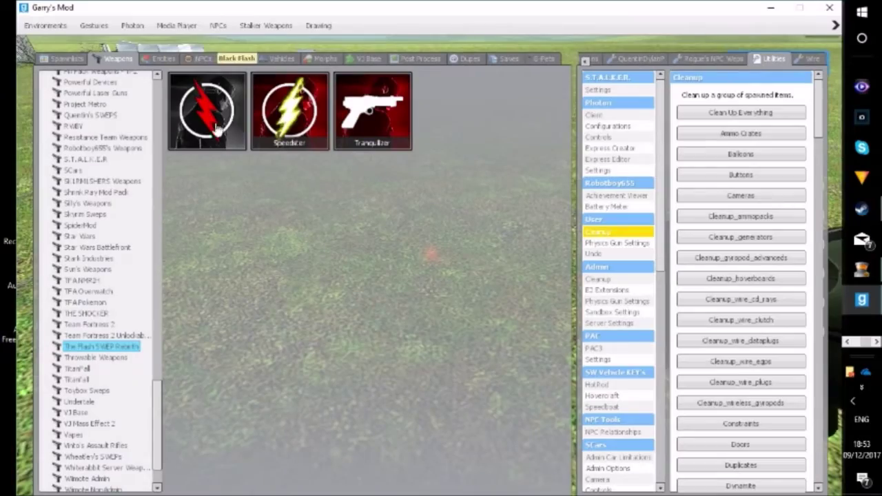
left_click(220, 130)
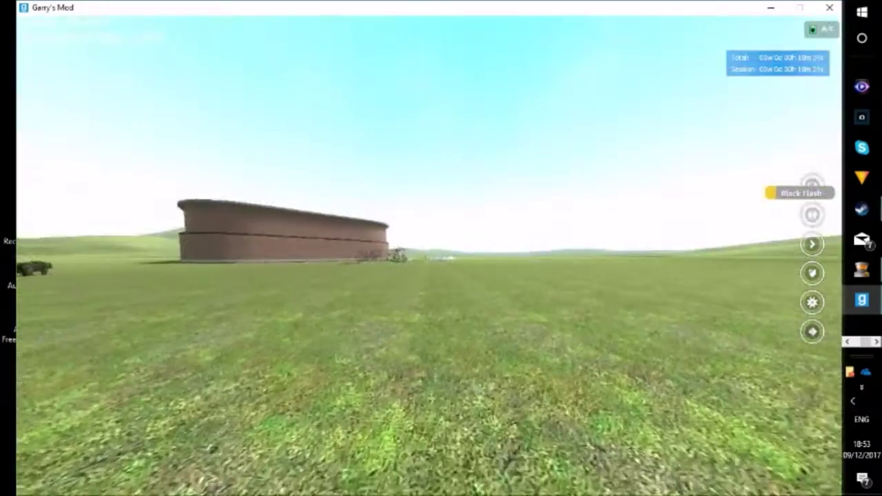
key("w")
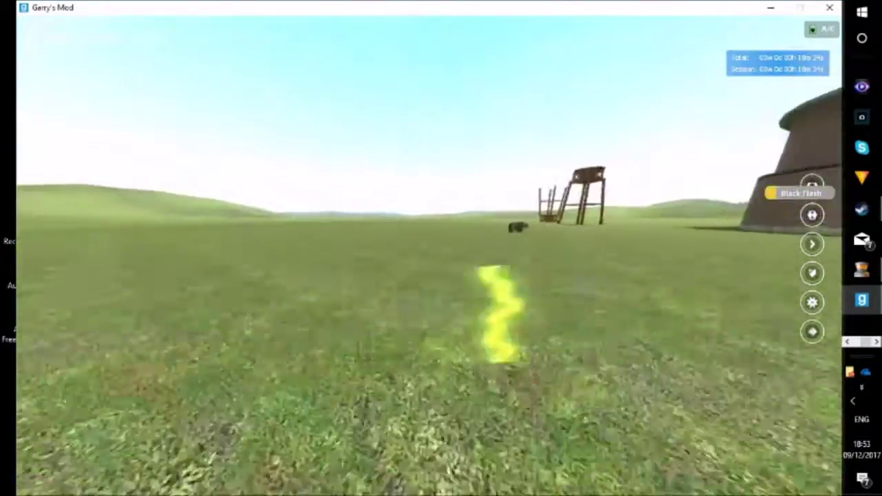
key("w")
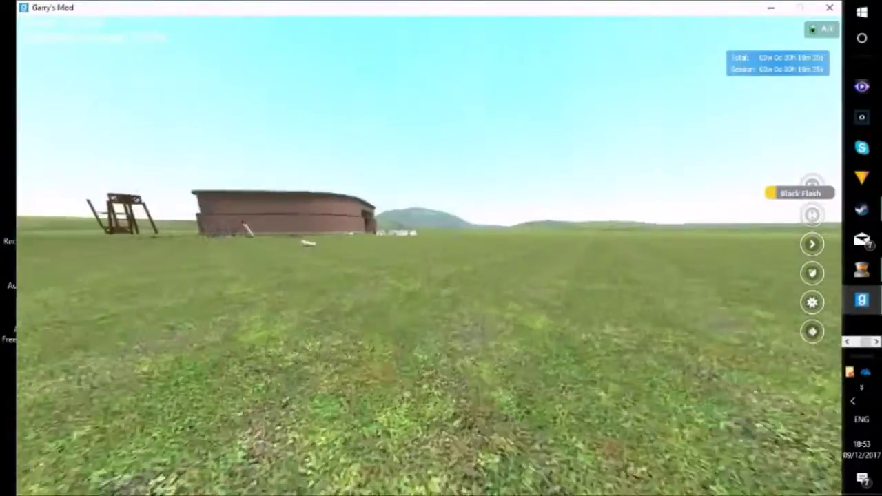
key("w")
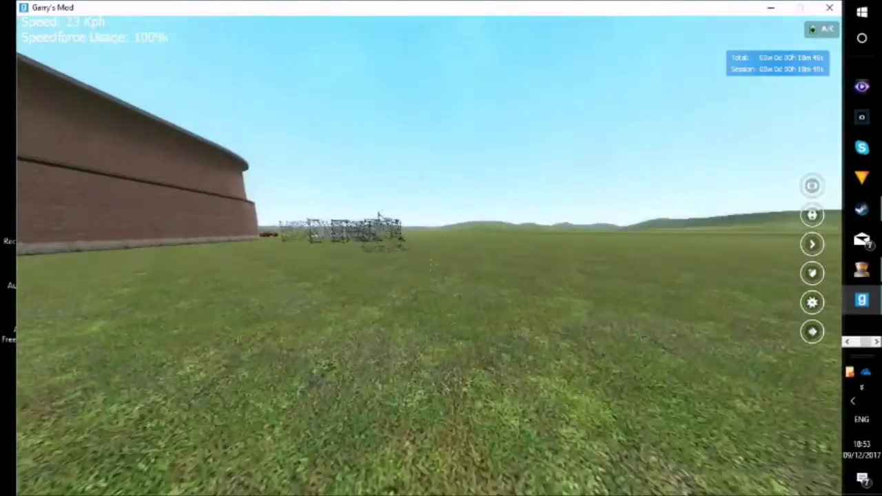
key("w")
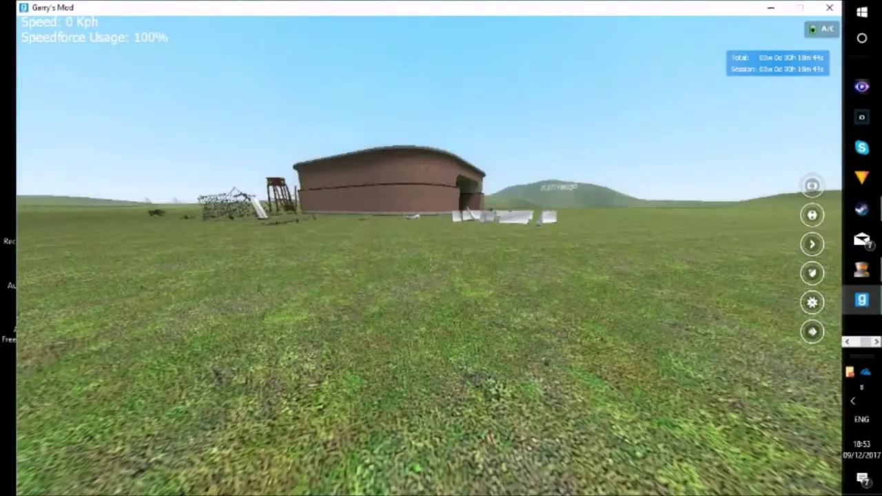
key("w")
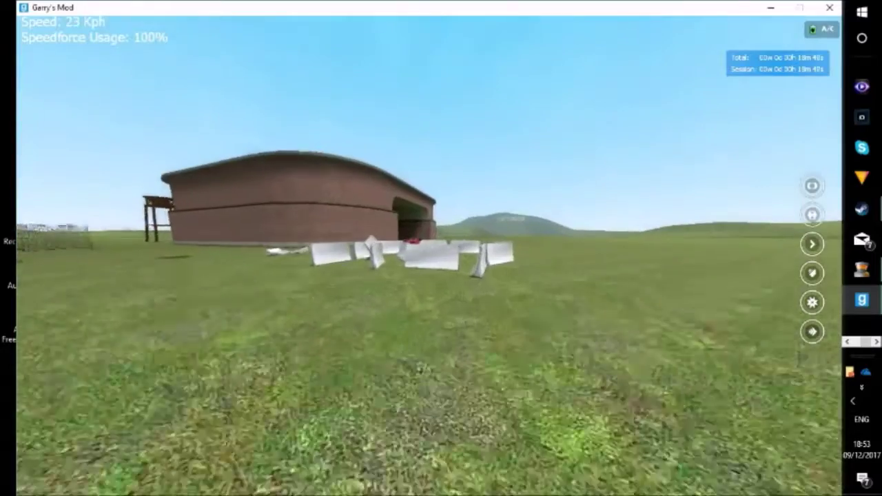
key("w")
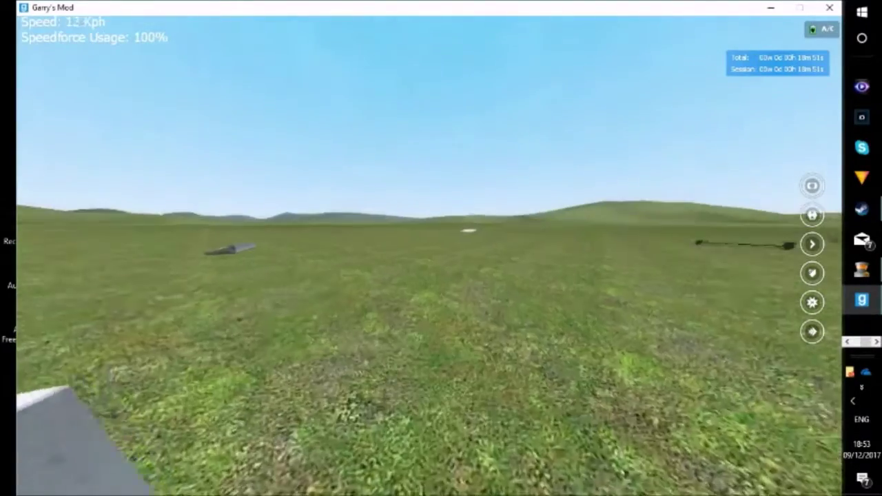
key("w")
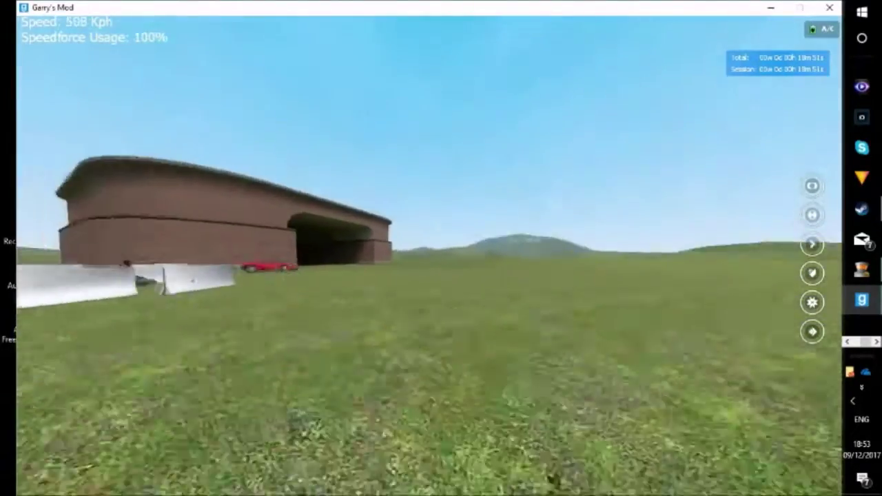
key("w")
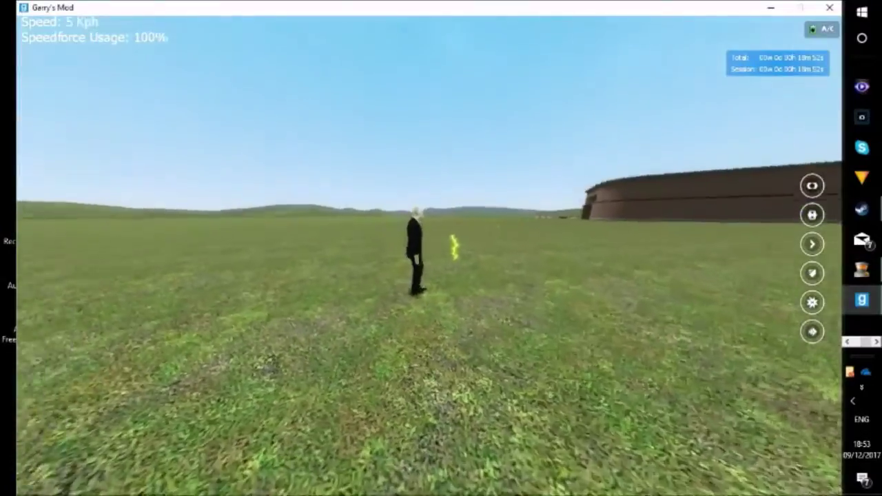
Run past the suited figure and slow down approaching the ark
key("w")
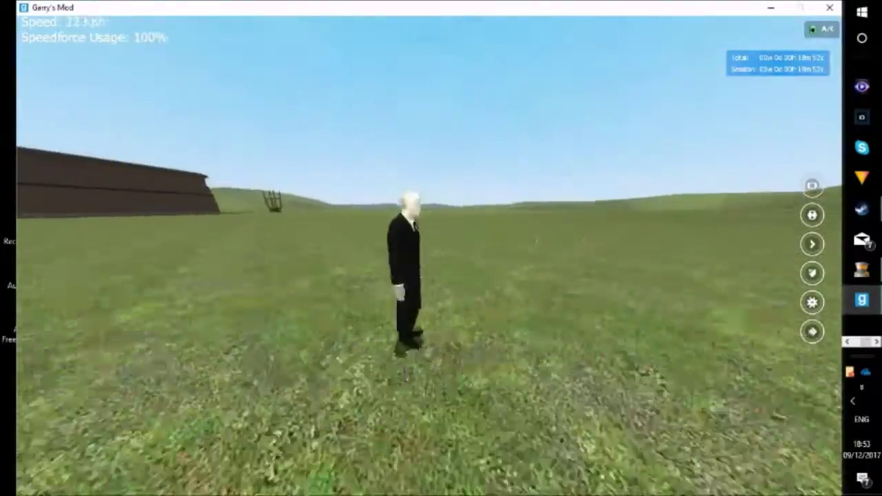
key("w")
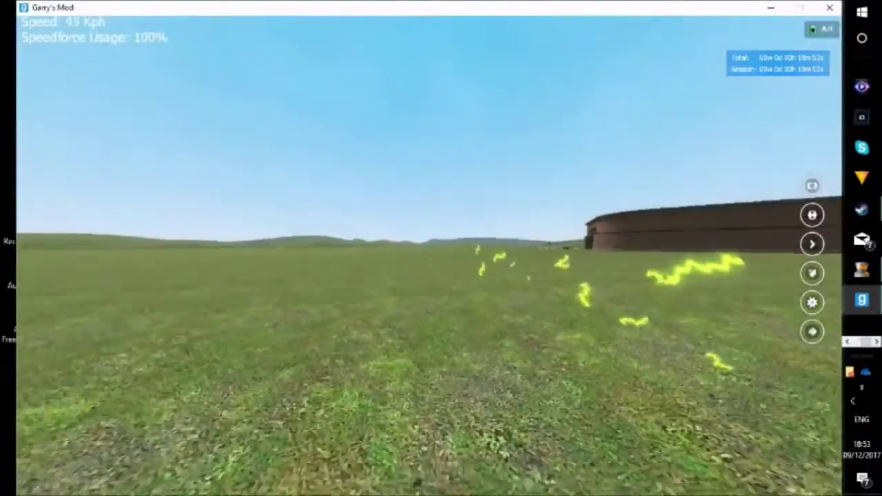
key("w")
key("w")
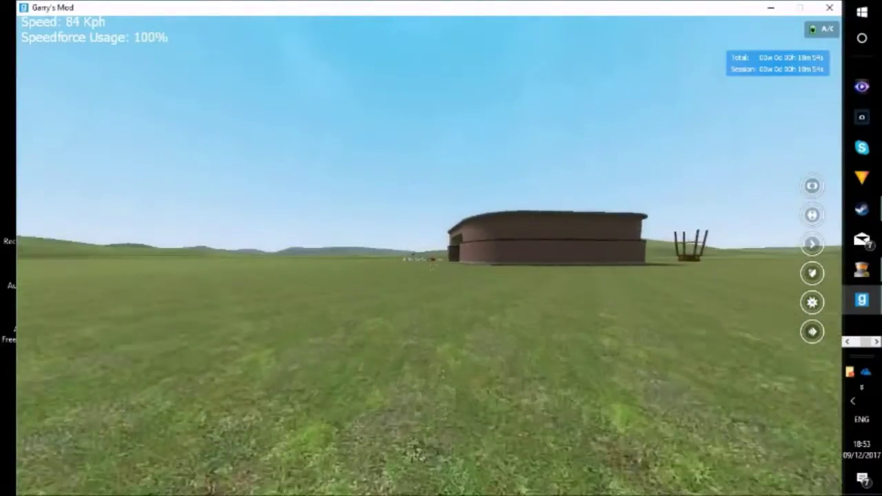
key("w")
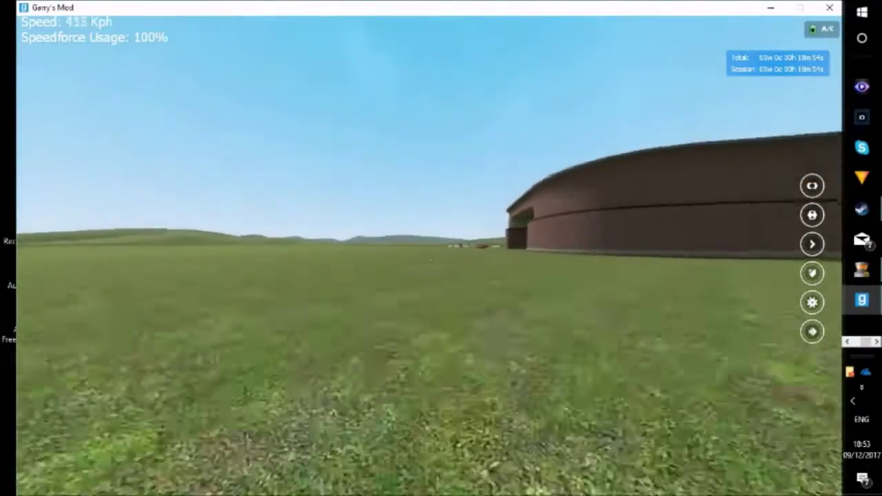
key("w")
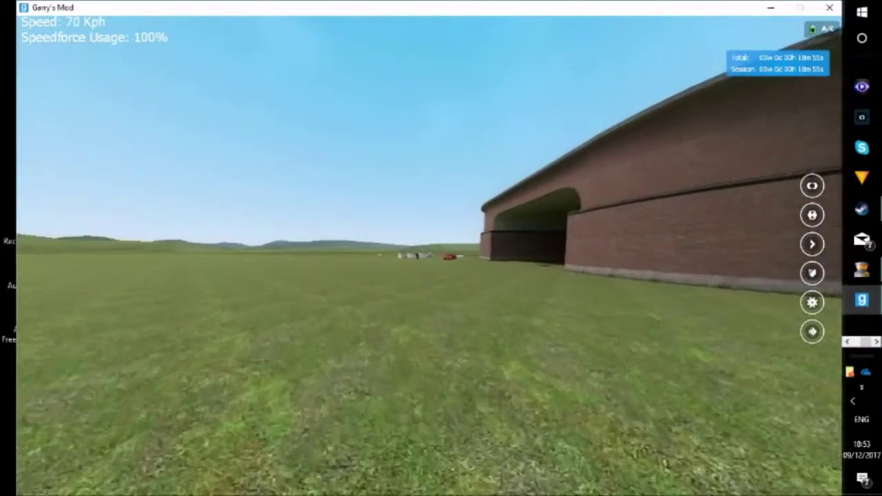
Select the slot 5 weapon, turn the world greyscale, and speed across the grey terrain
key("5")
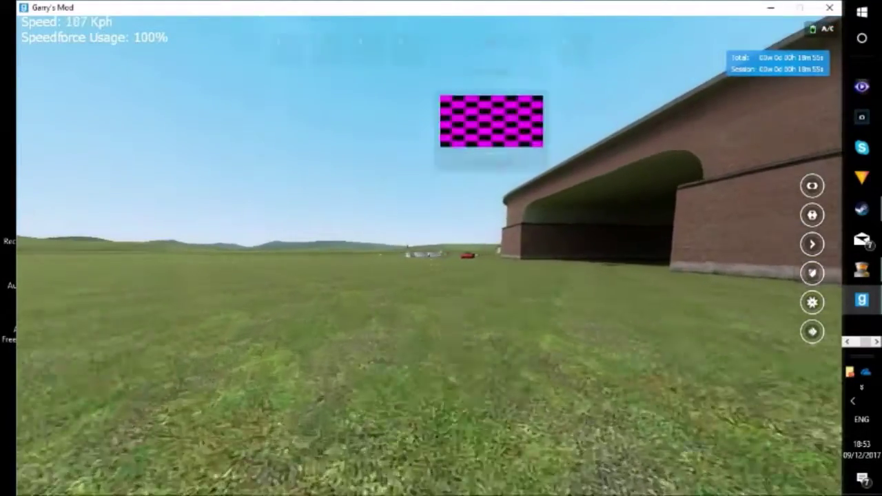
key("5")
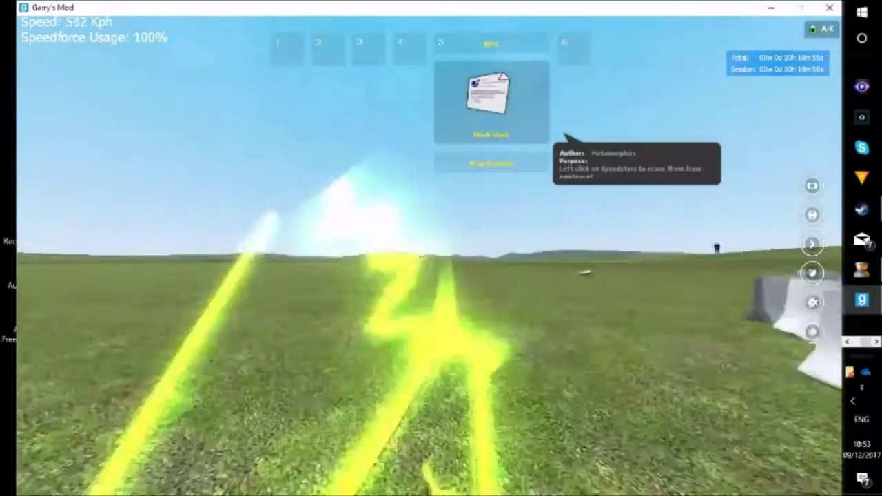
key("w")
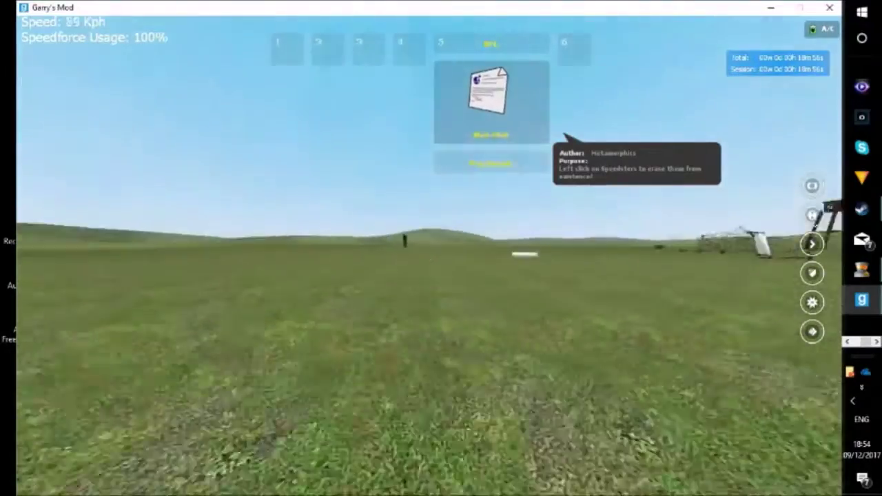
key("w")
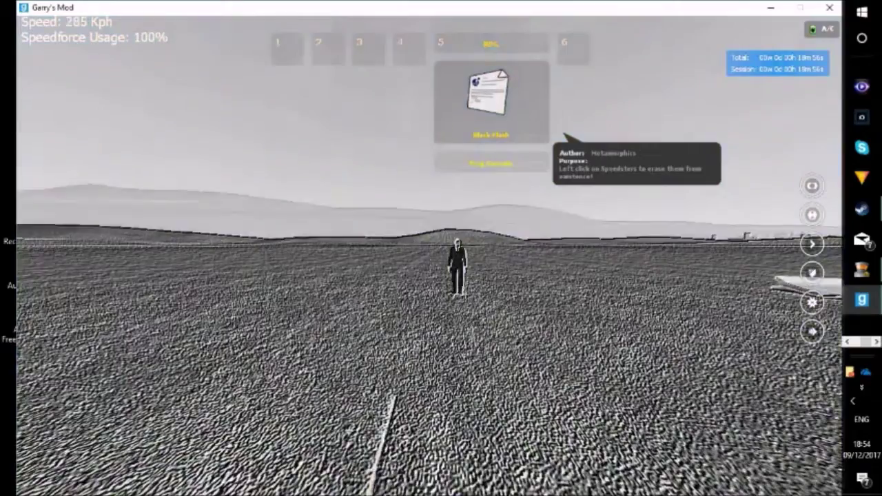
key("w")
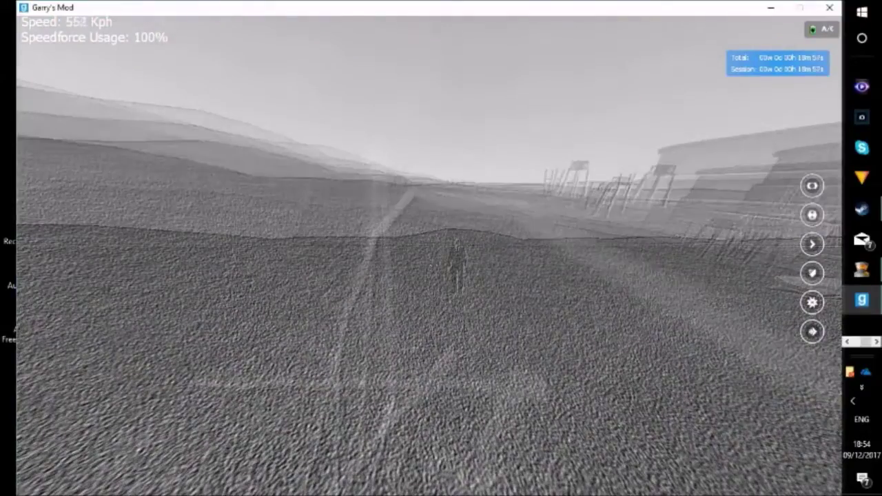
key("w")
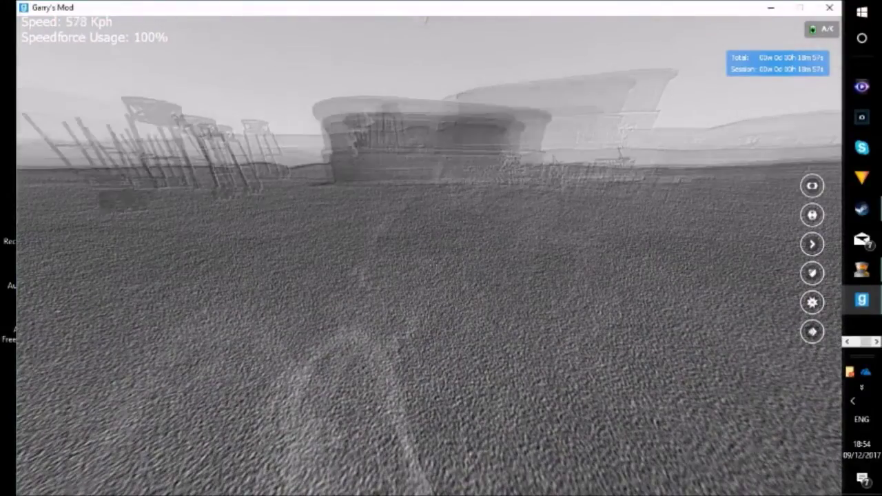
key("w")
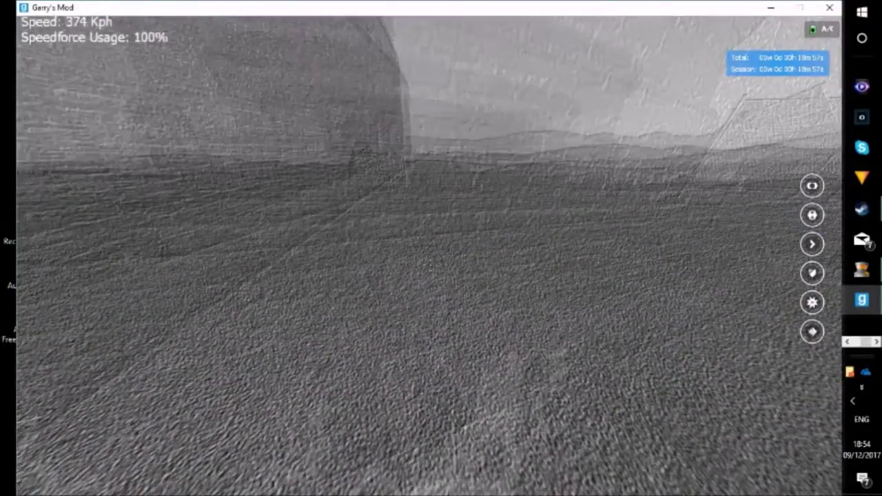
key("w")
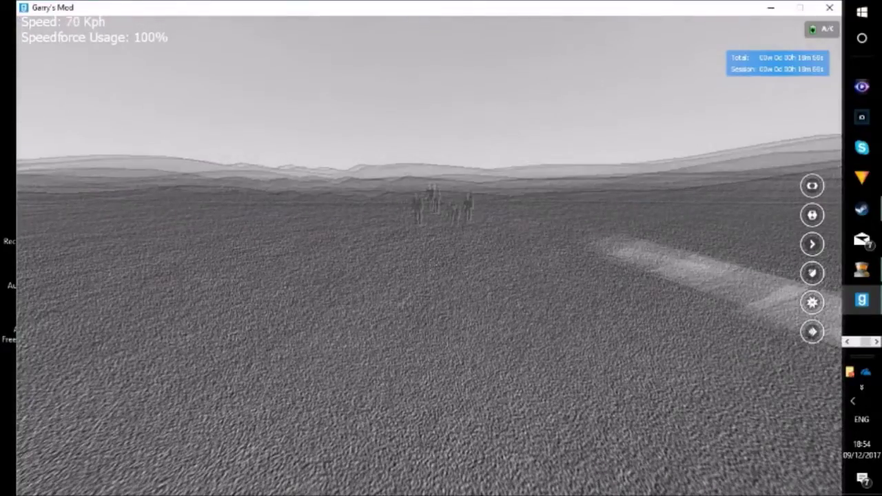
key("w")
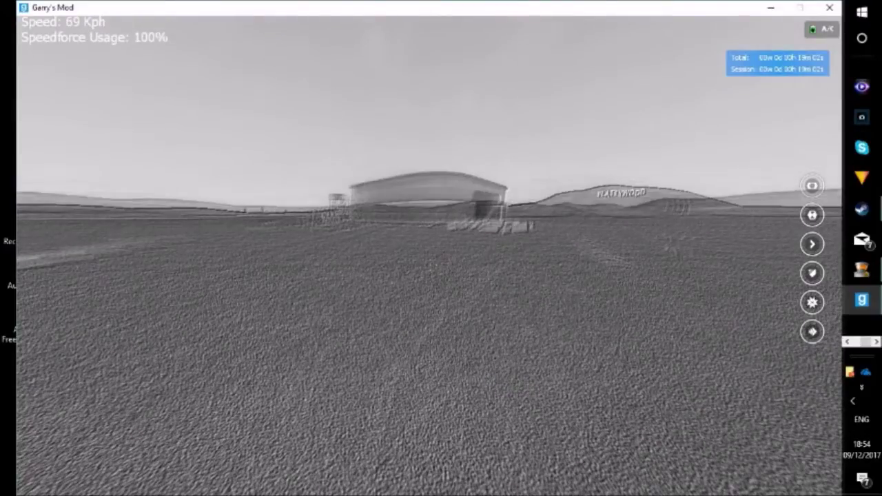
scroll(441, 248, "up", 1)
scroll(441, 248, "up", 1)
scroll(441, 249, "up", 1)
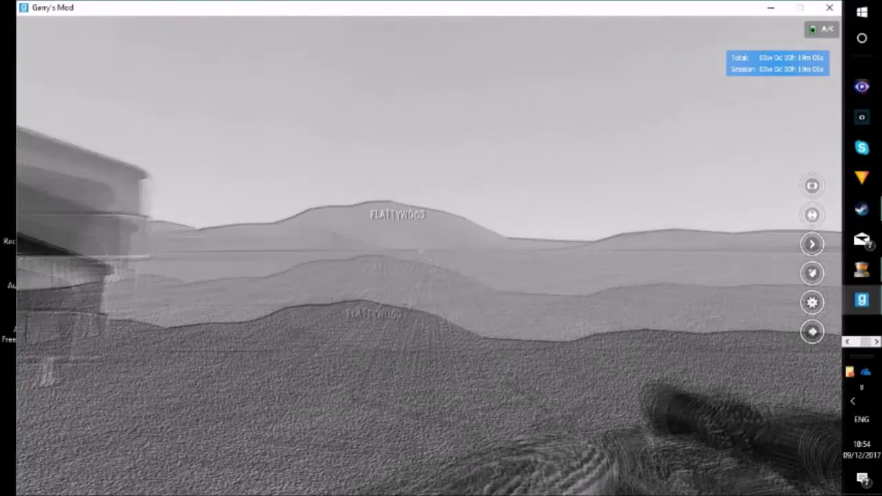
Equip the Speedster weapon, sprint toward the open field, and reopen the weapon spawn list
key("q")
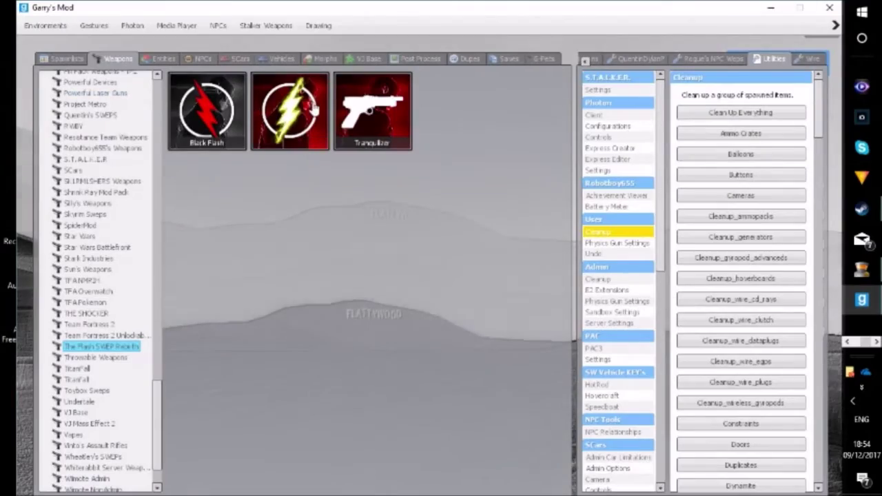
left_click(314, 110)
key("w")
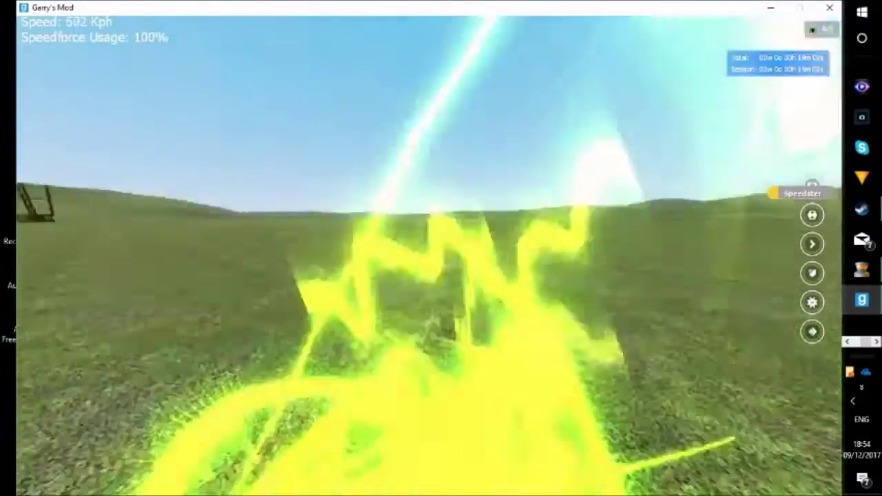
key("w")
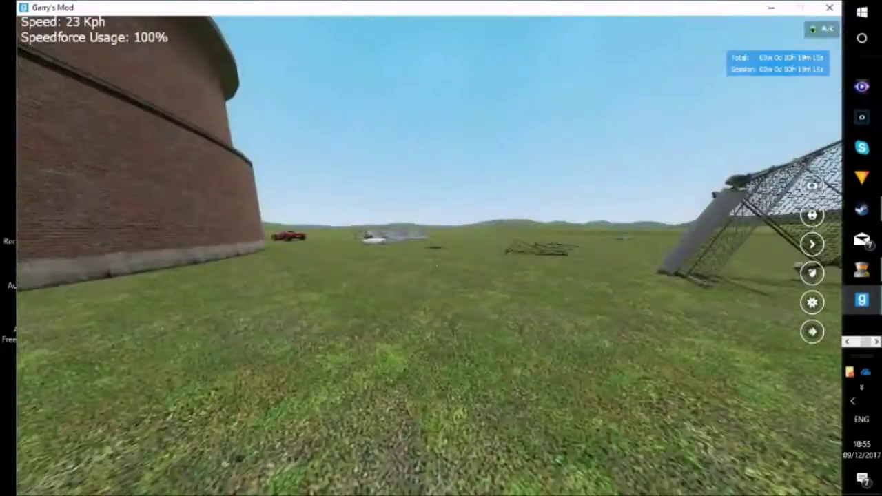
key("q")
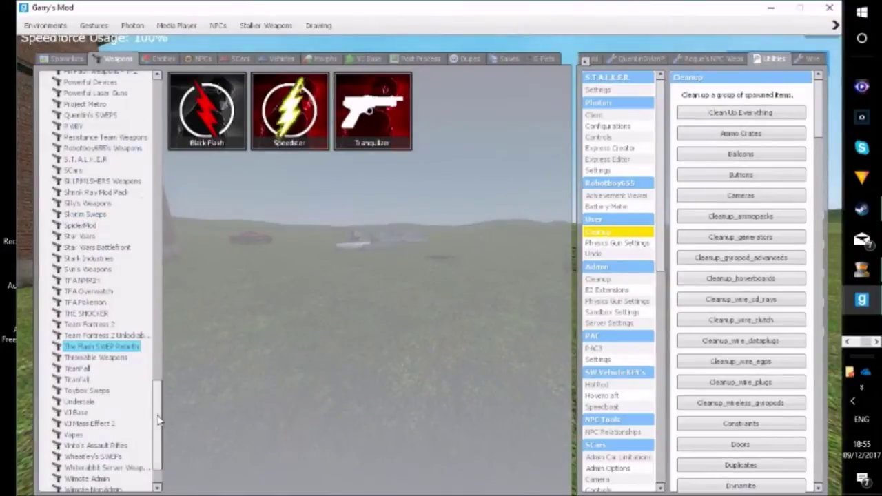
Equip the Magic Mote from the Wiimote NonAdmin weapon category
left_click(86, 432)
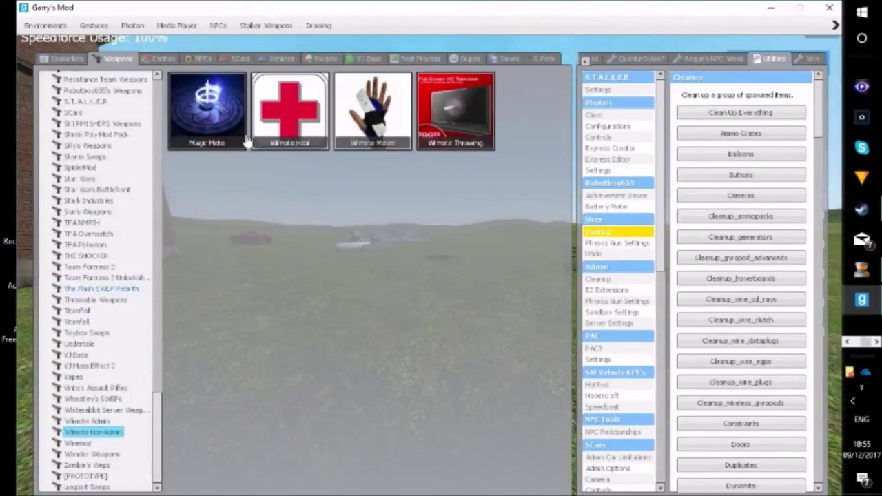
left_click(464, 133)
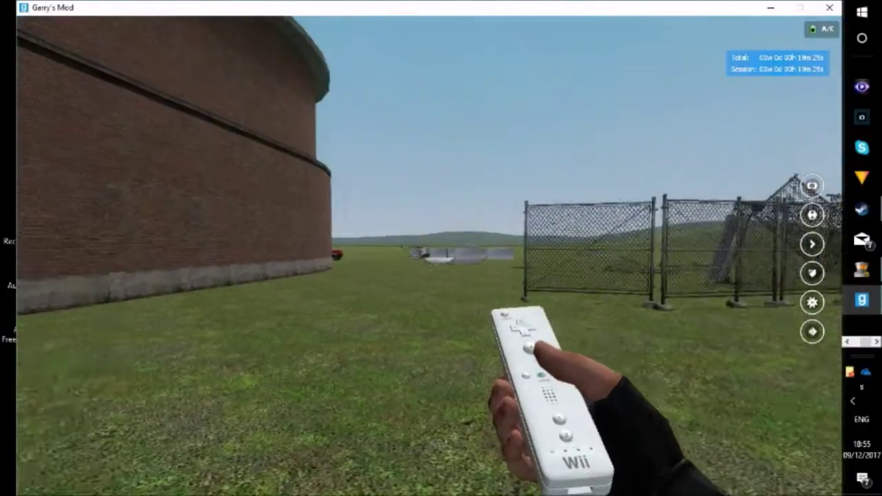
key("q")
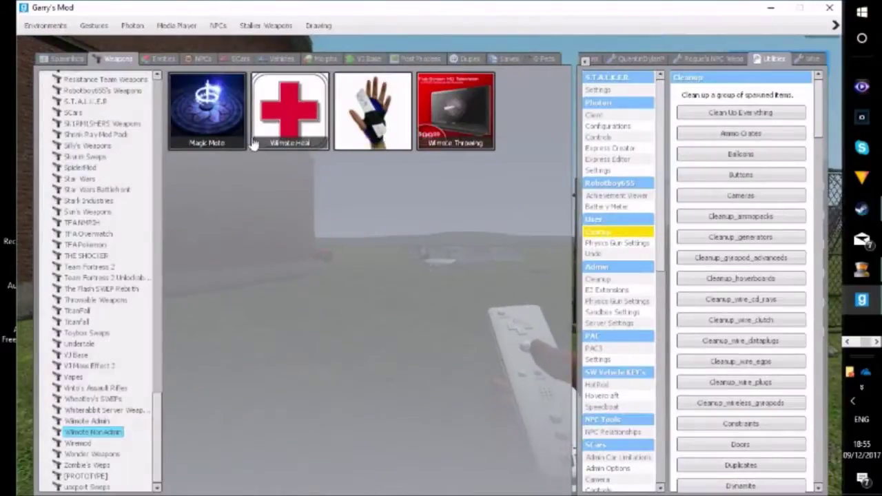
left_click(221, 144)
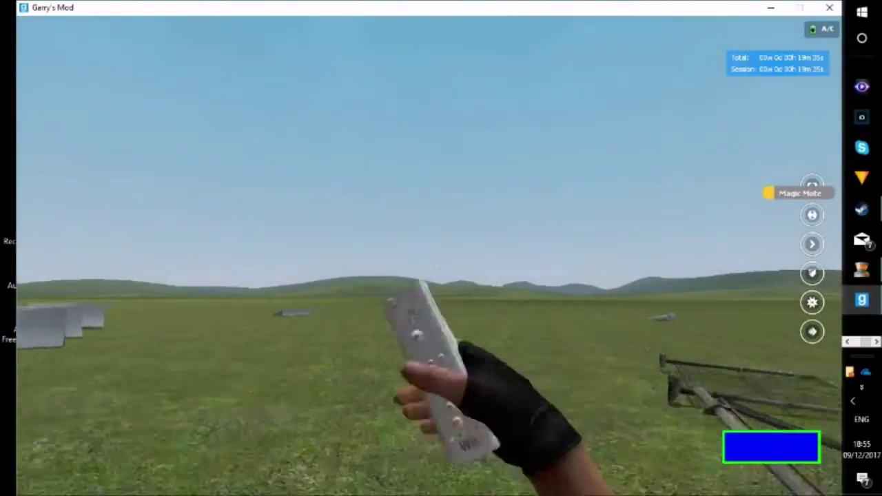
Walk to the red car, through the brick tunnel and back, then reopen the weapon list
key("w")
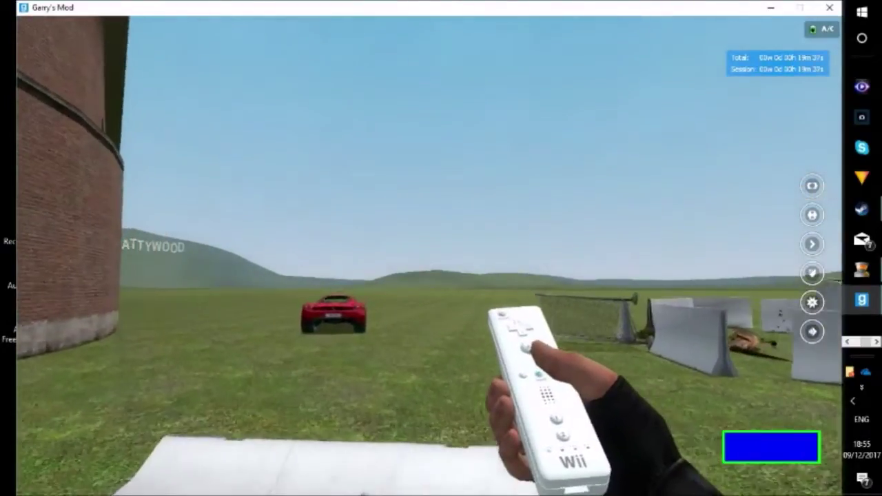
key("w")
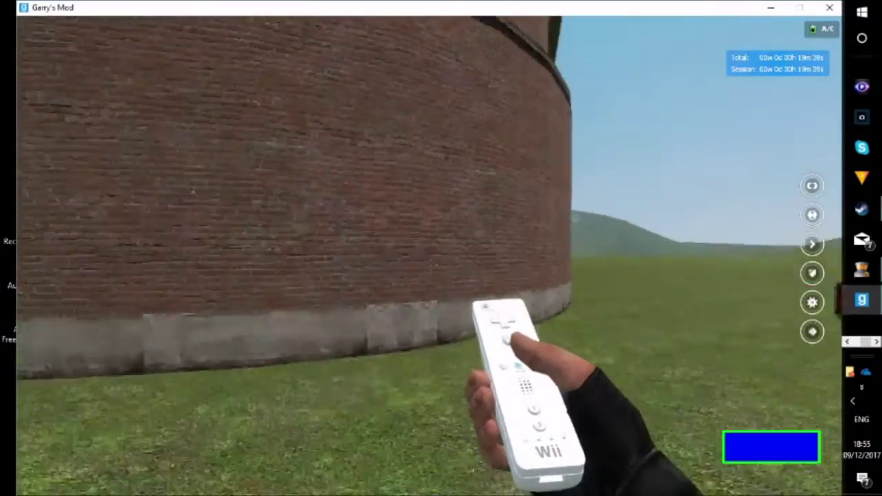
key("w")
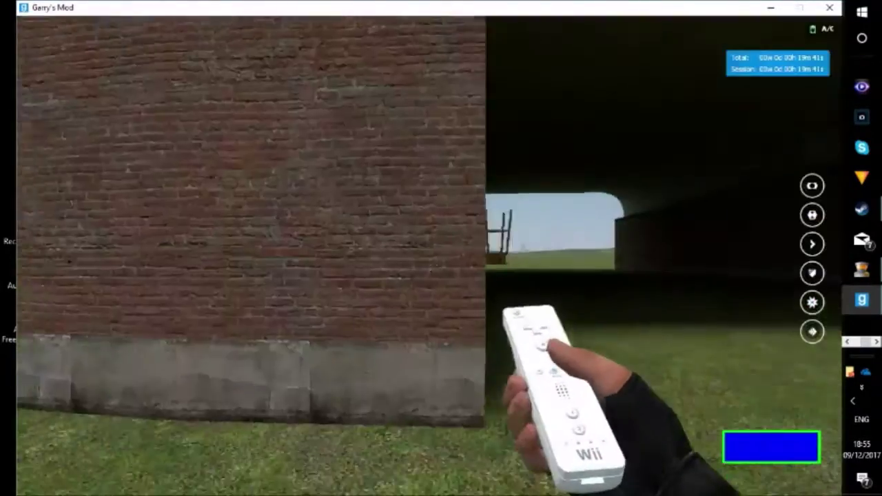
key("w")
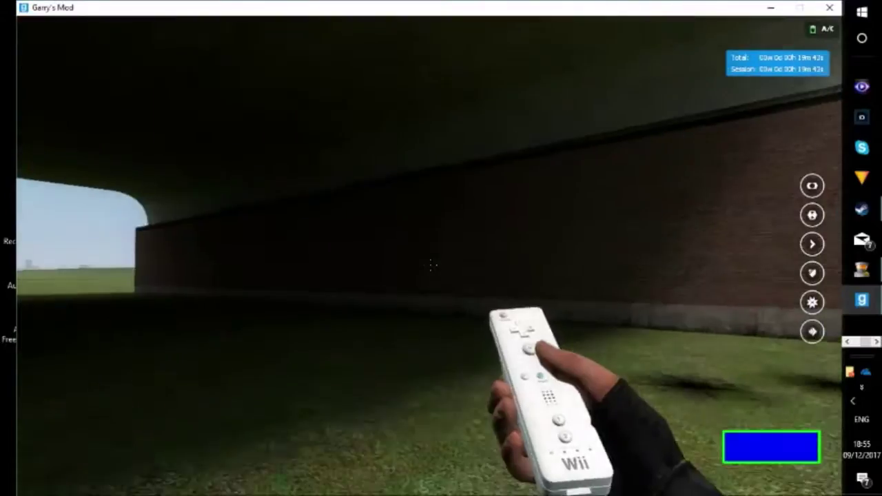
key("q")
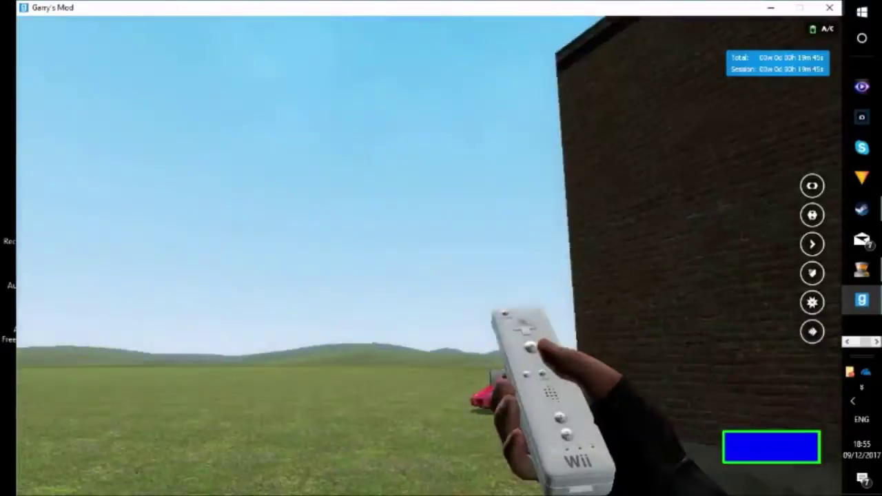
key("w")
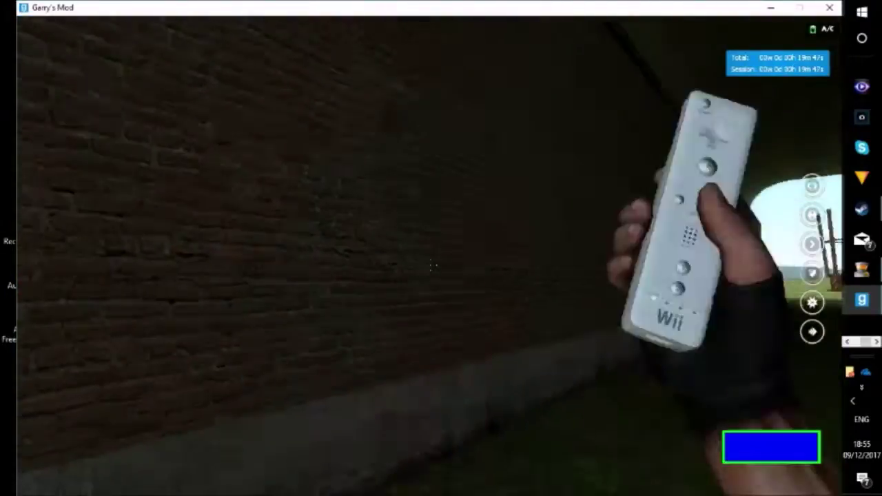
key("q")
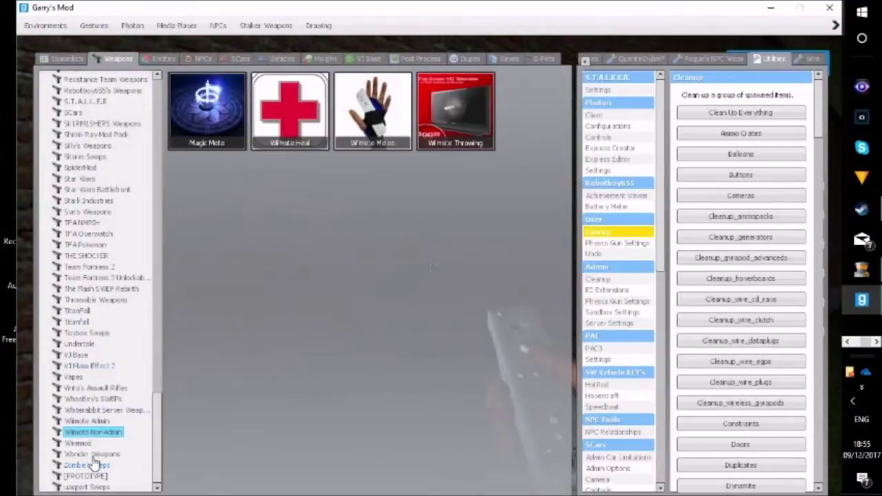
Browse another weapon category, then list the VJ Mass Effect weapons like Geth Pulse Rifle
left_click(92, 454)
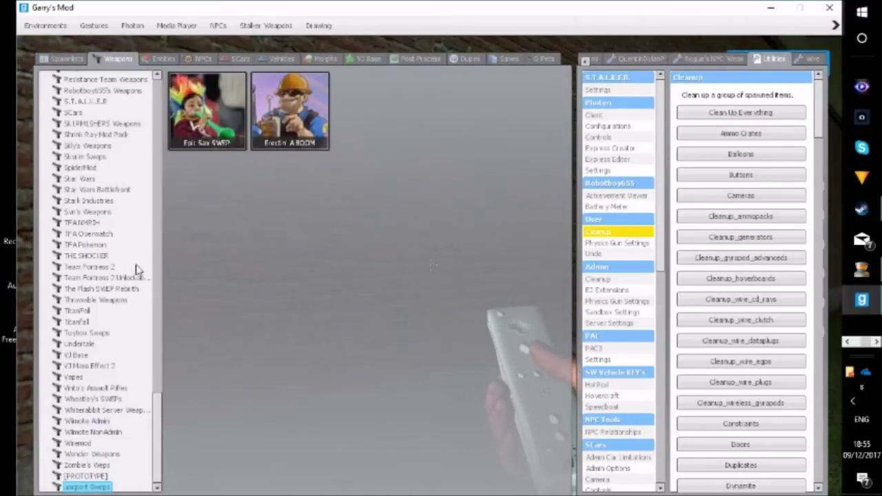
left_click(90, 366)
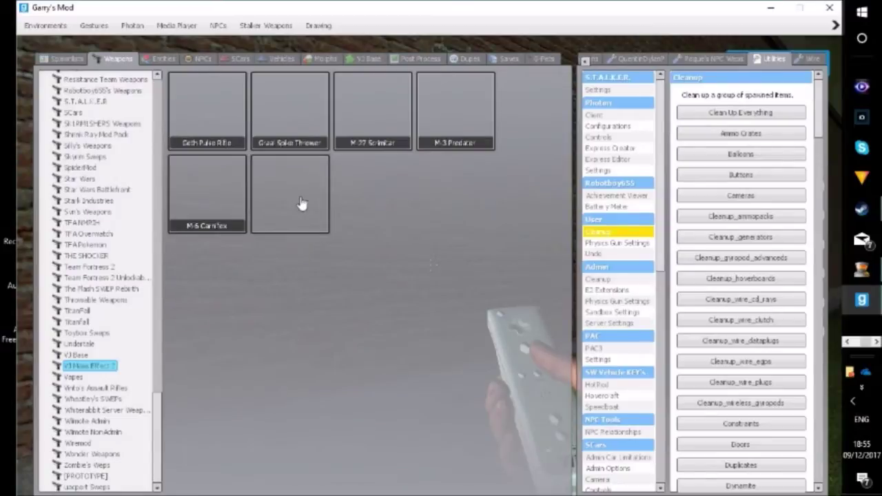
Holding the M-8 Avenger, walk out of the tunnel and along the brick wall
key("q")
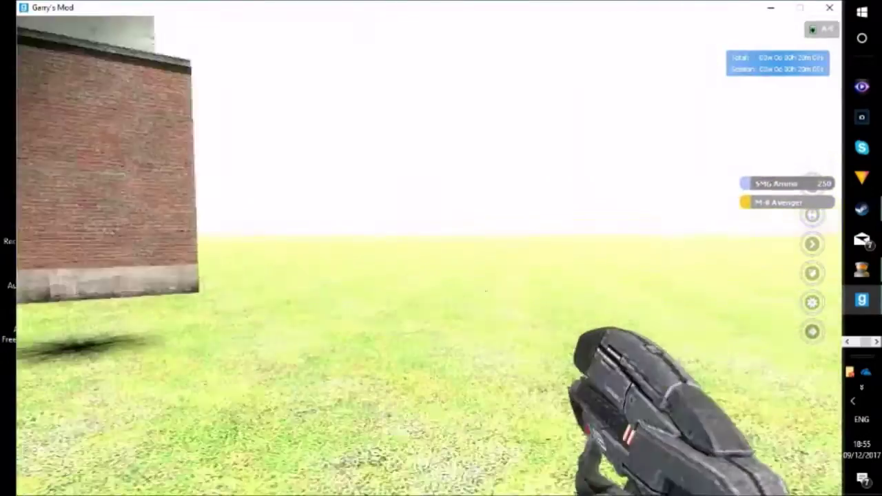
key("w")
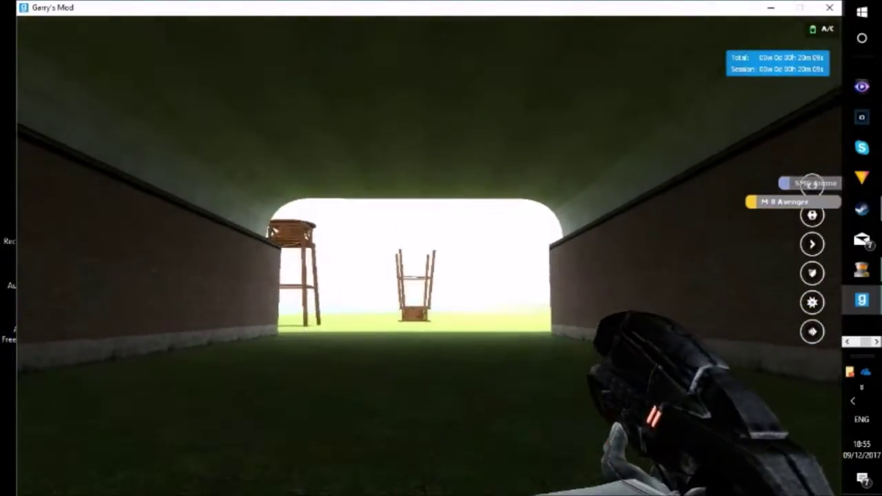
key("w")
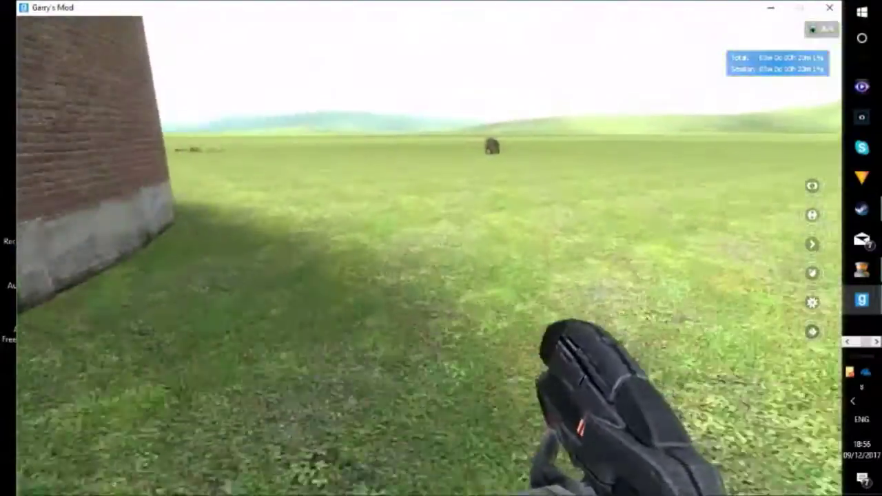
key("d")
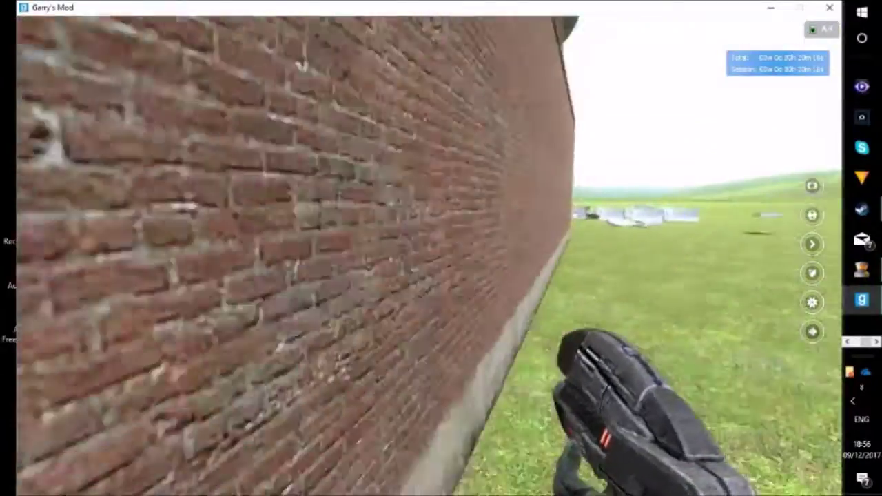
key("w")
key("w")
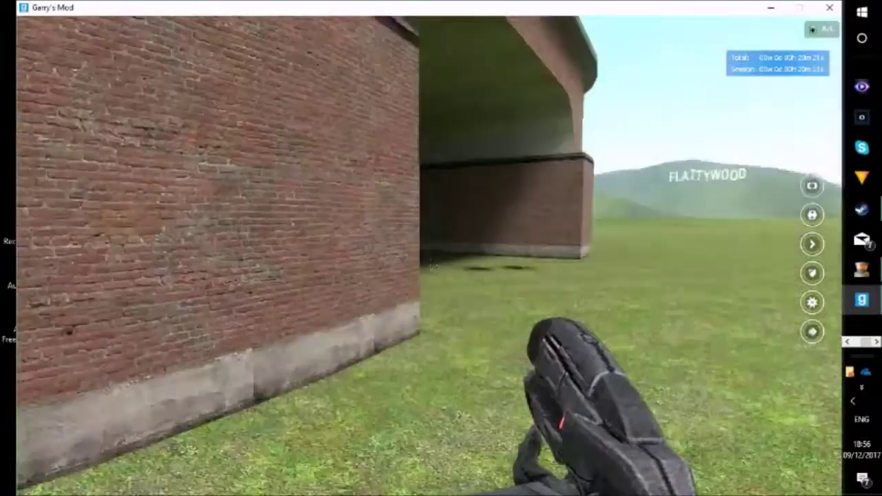
Get into the red Ferrari and drive toward the brick arch
key("w")
key("e")
key("w")
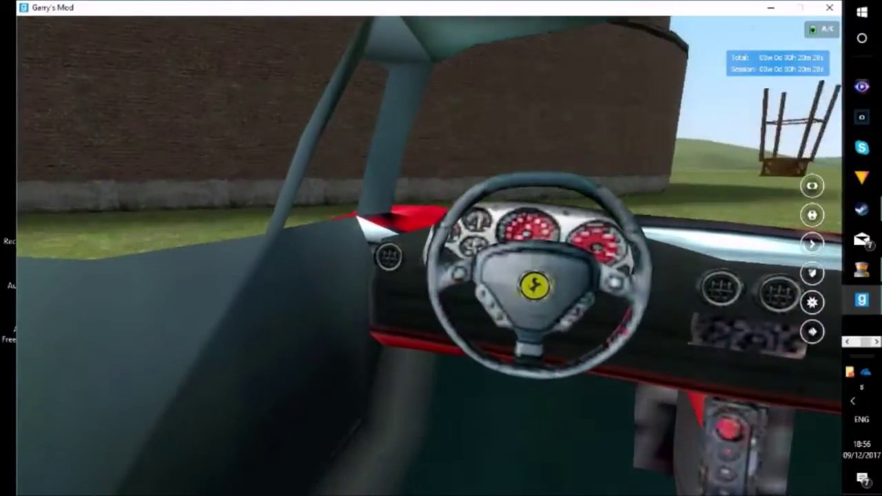
Exit the red Ferrari, walk toward the water towers, and pick the slot 4 crossbow
key("e")
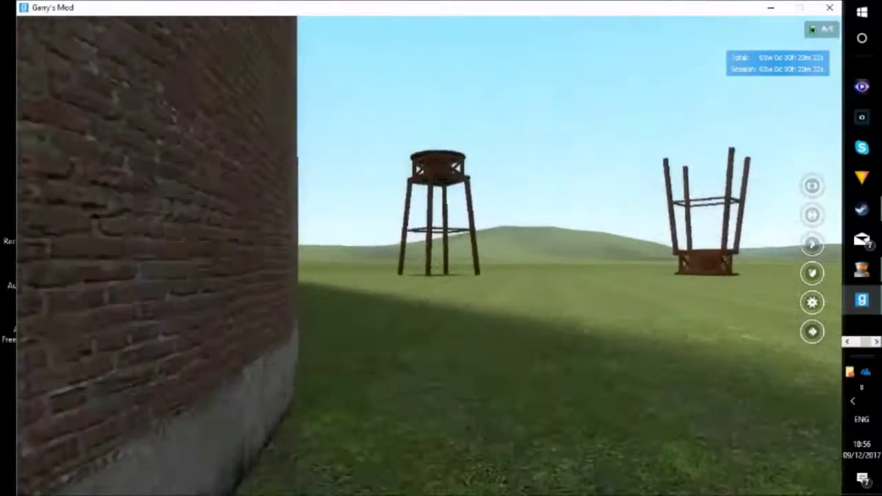
key("w")
key("4")
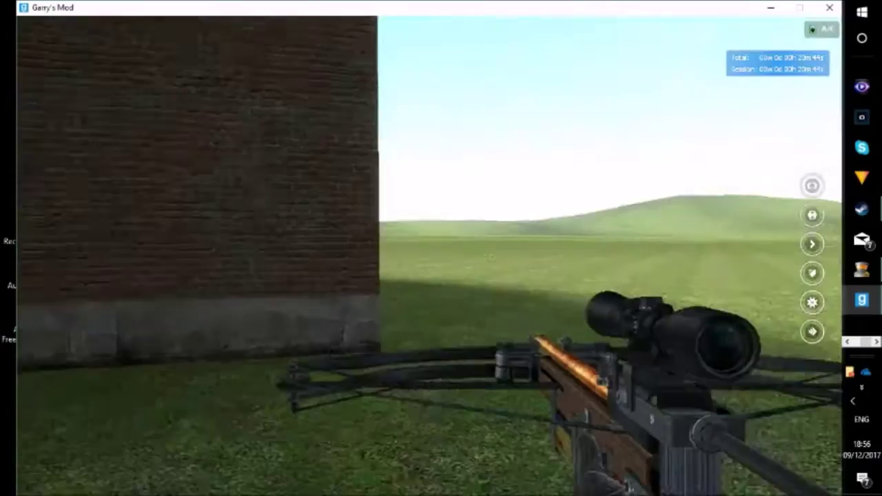
Scope in with the crossbow and lodge three bolts in the brick wall
right_click(432, 265)
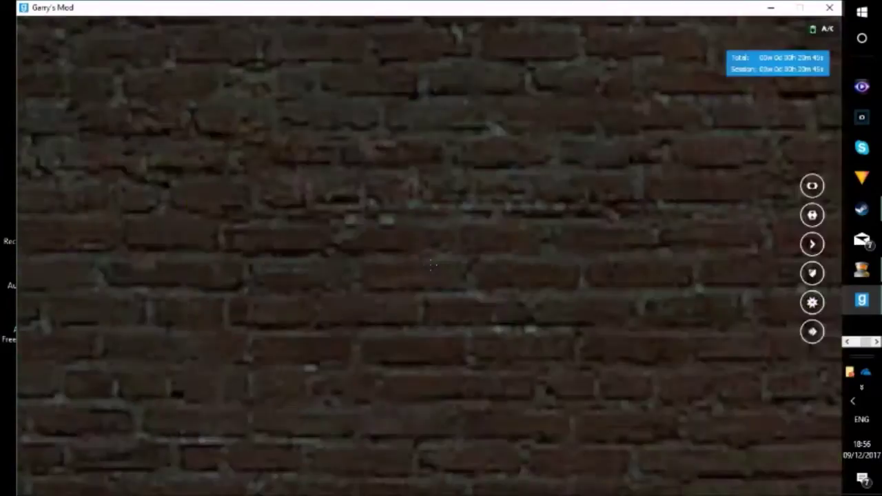
right_click(432, 265)
left_click(432, 265)
right_click(433, 265)
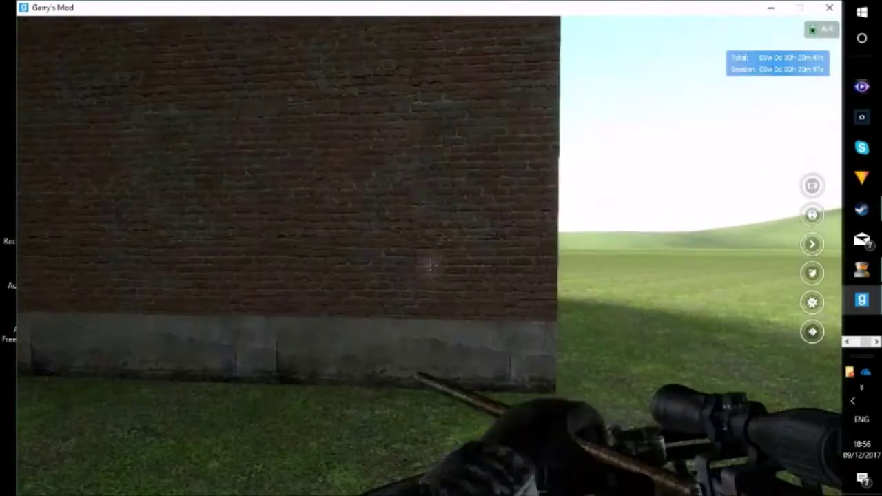
right_click(432, 265)
left_click(432, 265)
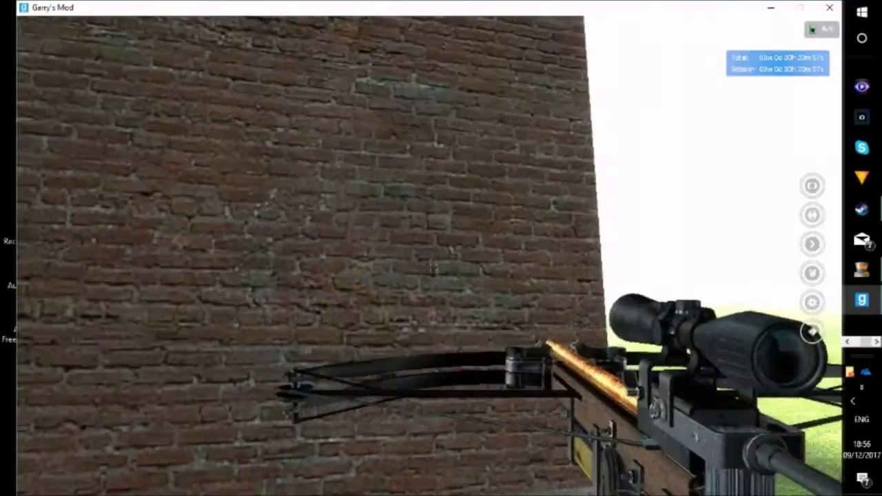
left_click(430, 256)
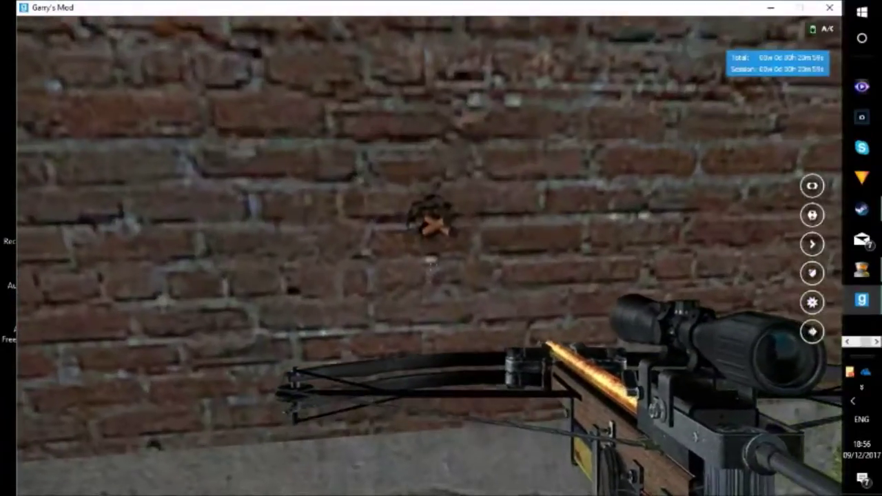
Toggle the spawn menu, then switch to the GoPlay recorder window
key("q")
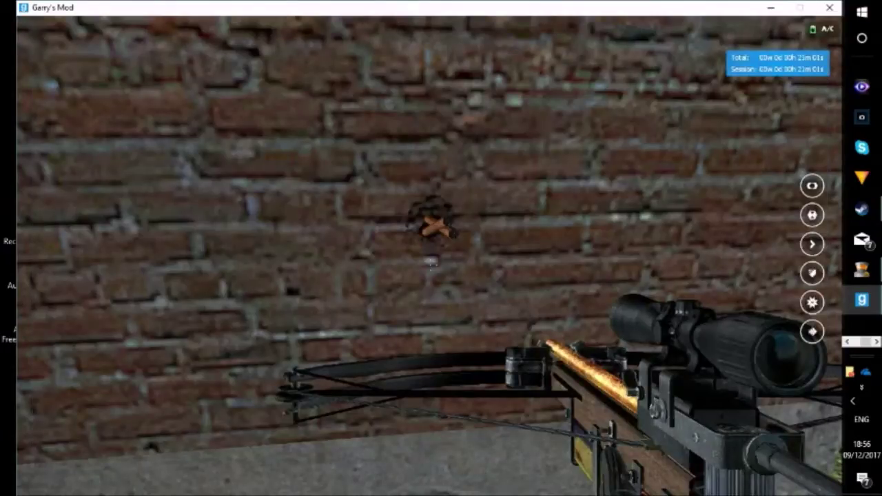
key("q")
key("alt+Tab")
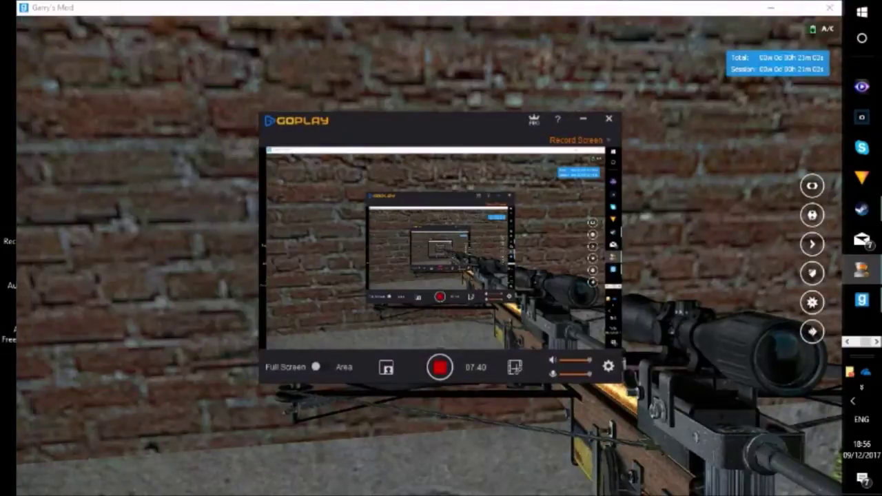